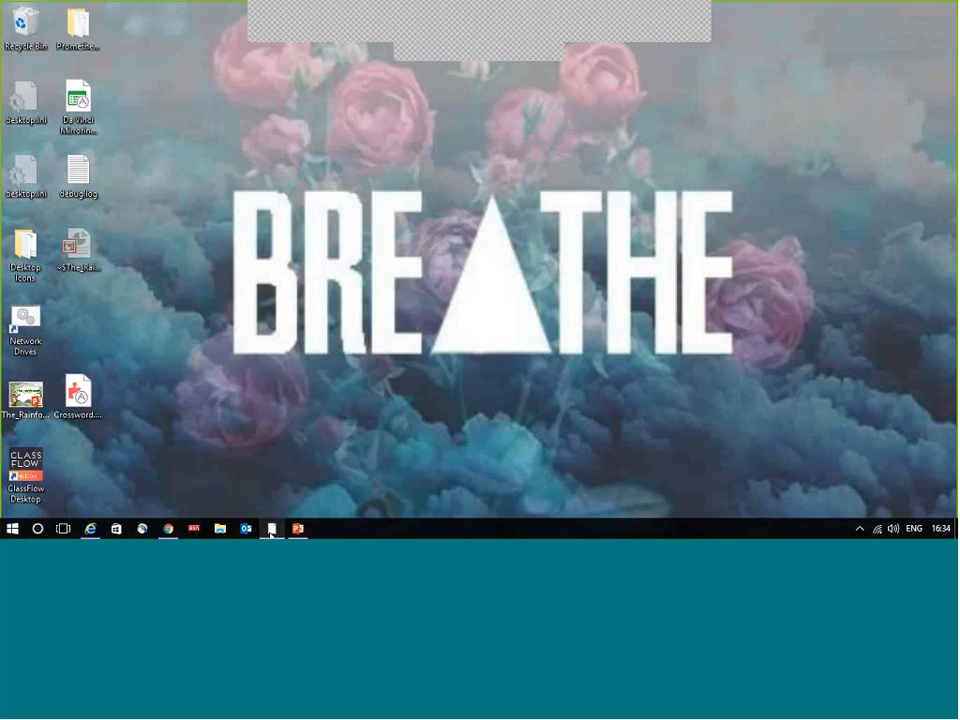
# Bring up the ClassFlow Desktop floating launcher, expand its tool wheel and move it over the letters BRE on the wallpaper
pyautogui.click(271, 530)
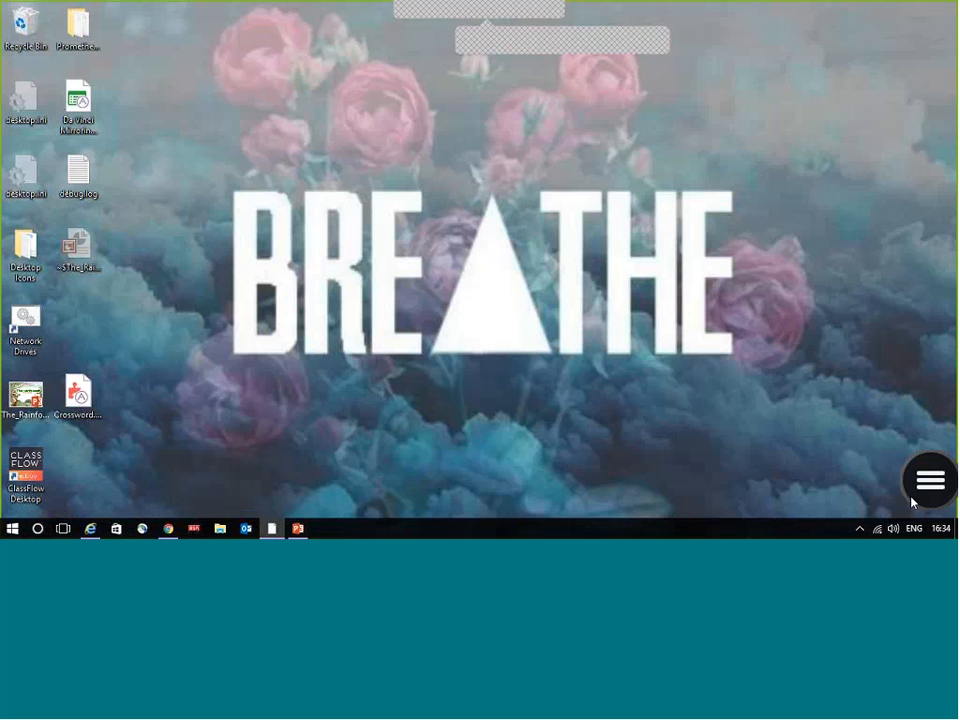
pyautogui.moveTo(912, 502); pyautogui.dragTo(190, 430)
pyautogui.moveTo(281, 455); pyautogui.dragTo(867, 493)
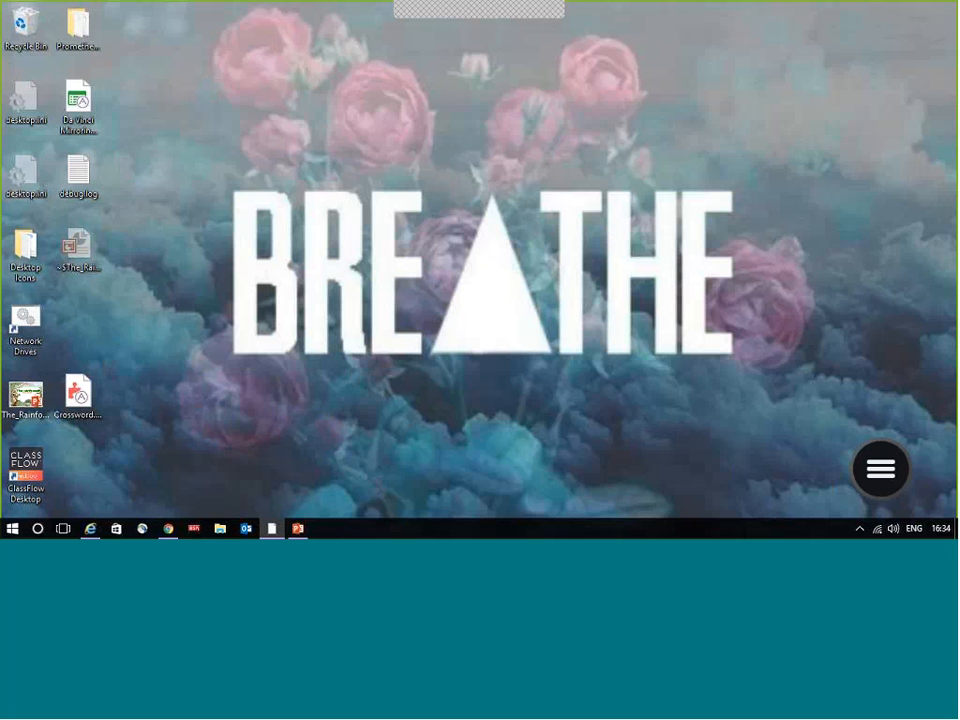
pyautogui.click(880, 470)
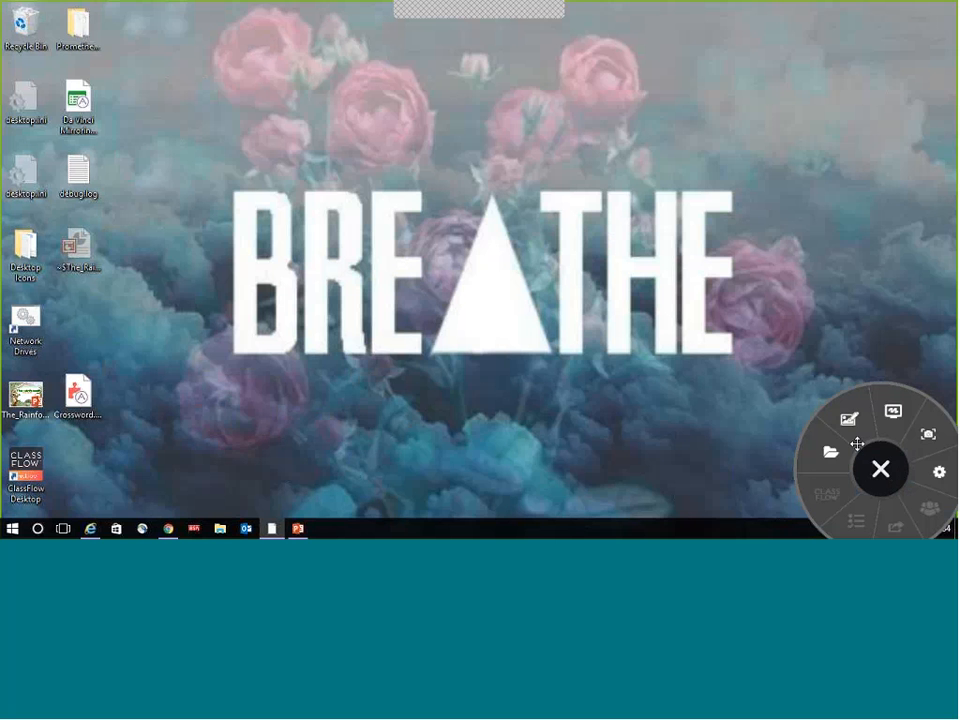
pyautogui.moveTo(857, 443); pyautogui.dragTo(334, 200)
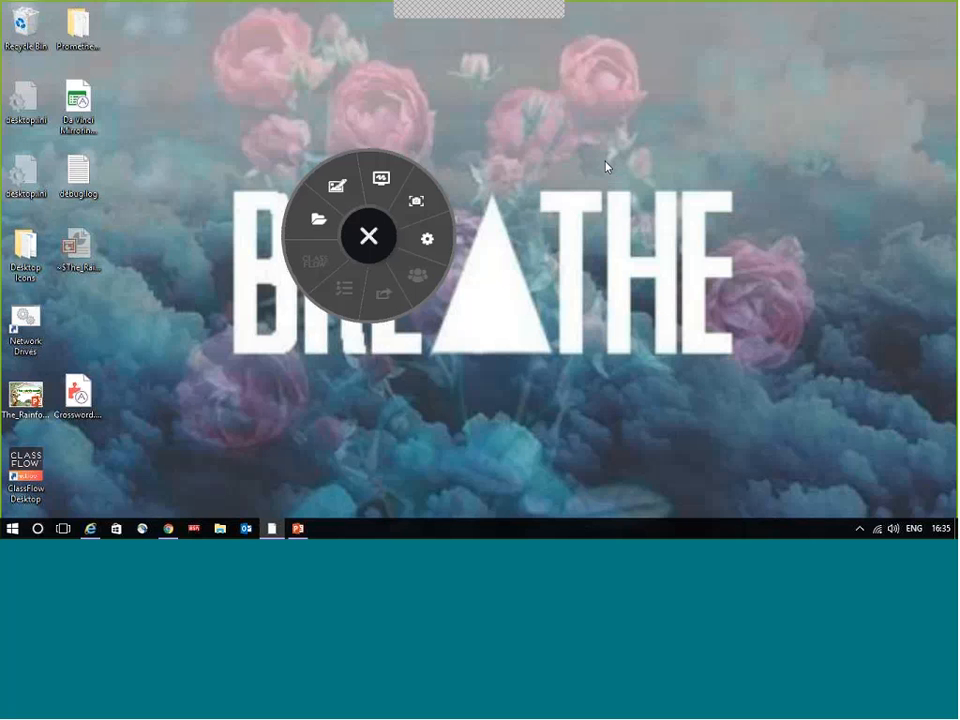
# Open a blank whiteboard canvas, park the collapsed launcher in the lower corner and hide the page carousel
pyautogui.click(381, 181)
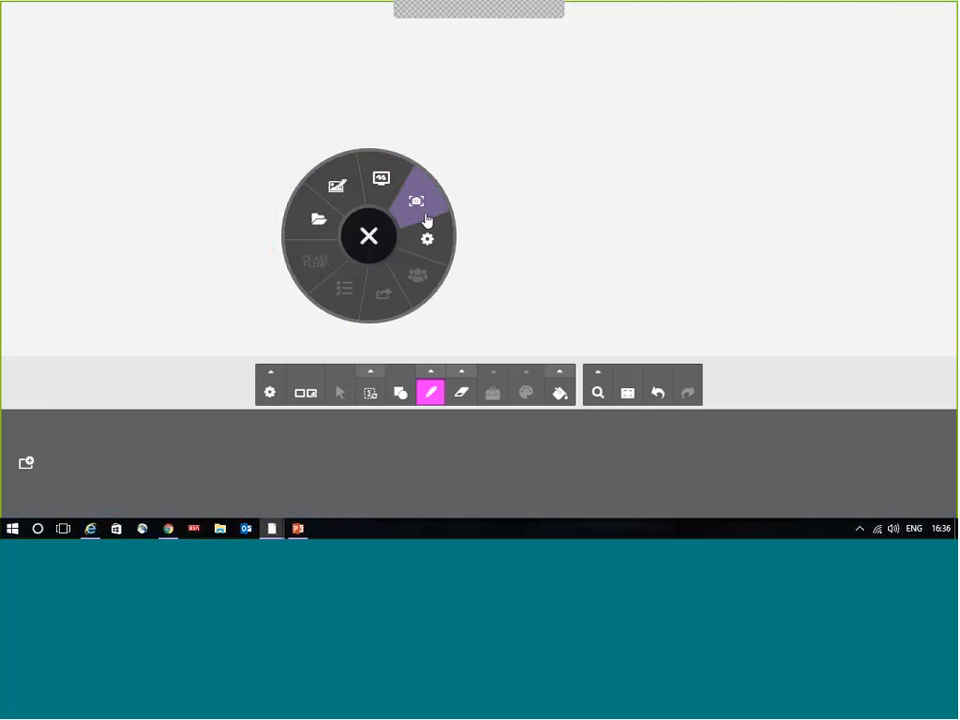
pyautogui.moveTo(373, 226); pyautogui.dragTo(906, 462)
pyautogui.click(865, 421)
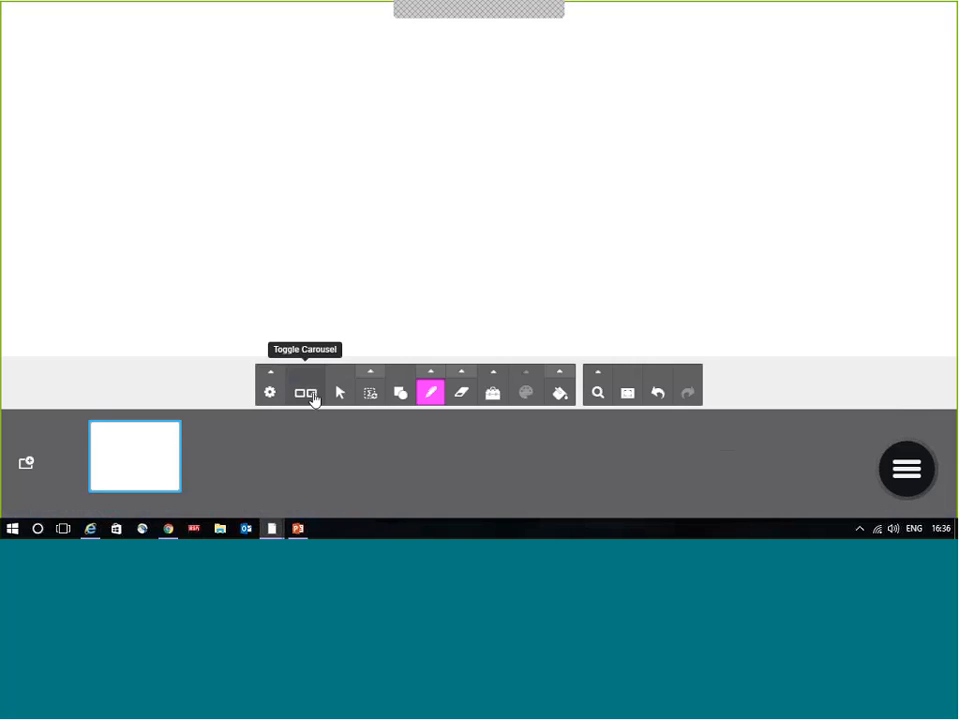
pyautogui.click(310, 394)
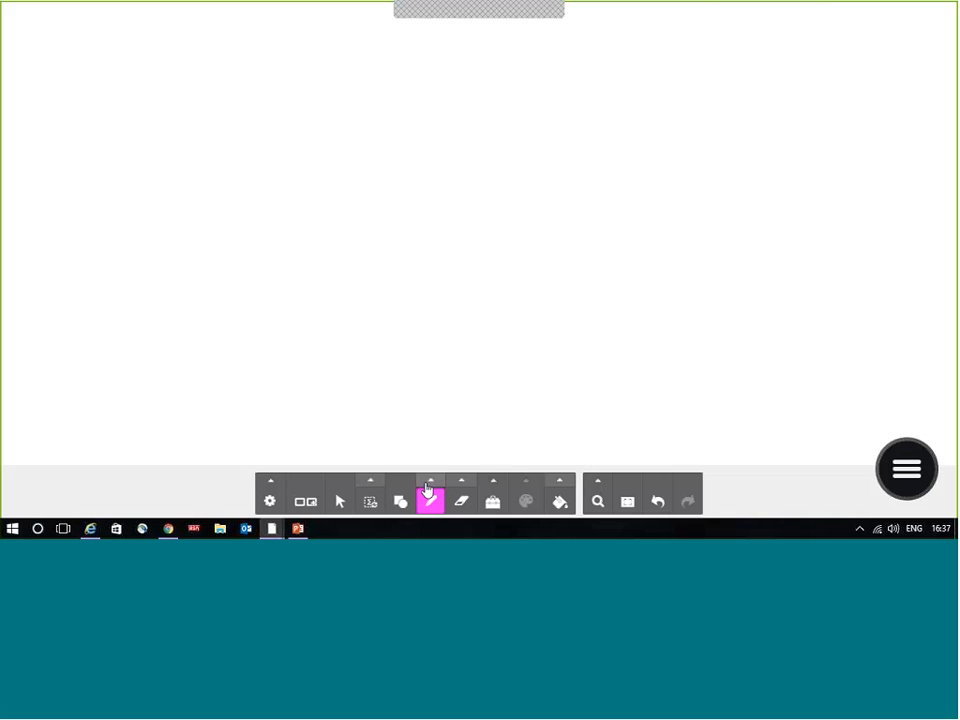
# Set the pen to blue with a 6 px line thickness and draw a short, near-vertical freehand stroke
pyautogui.click(427, 486)
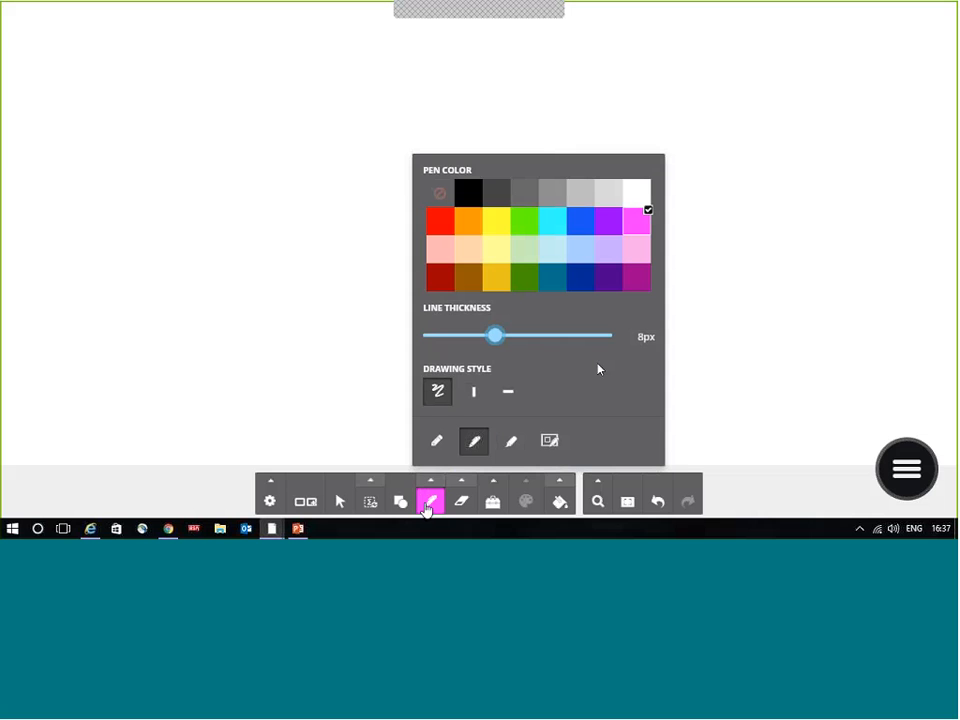
pyautogui.click(431, 483)
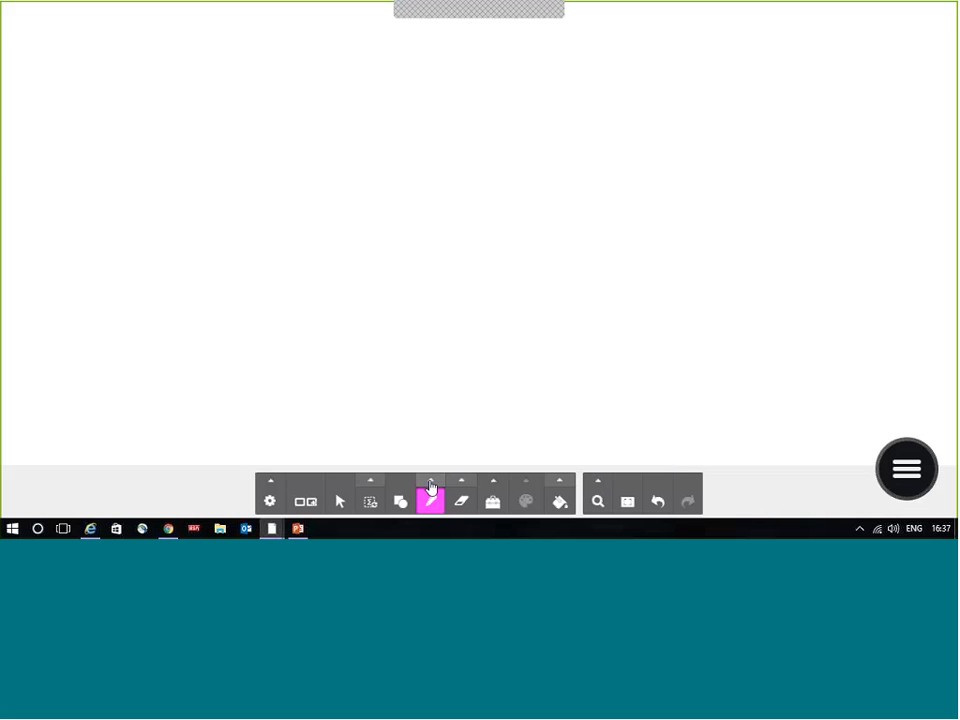
pyautogui.click(431, 484)
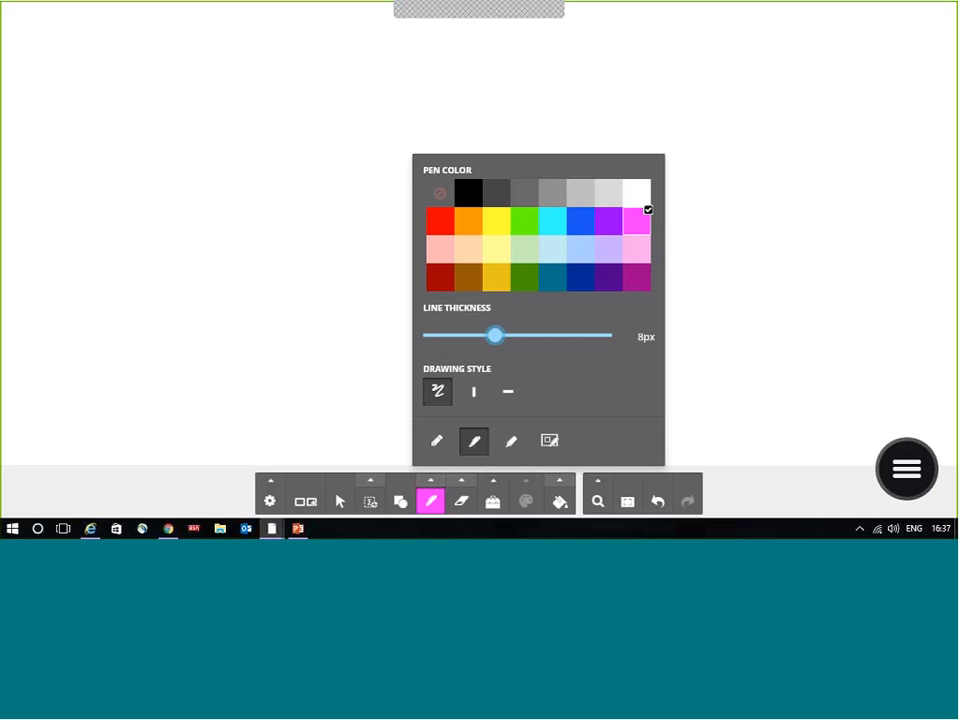
pyautogui.click(579, 227)
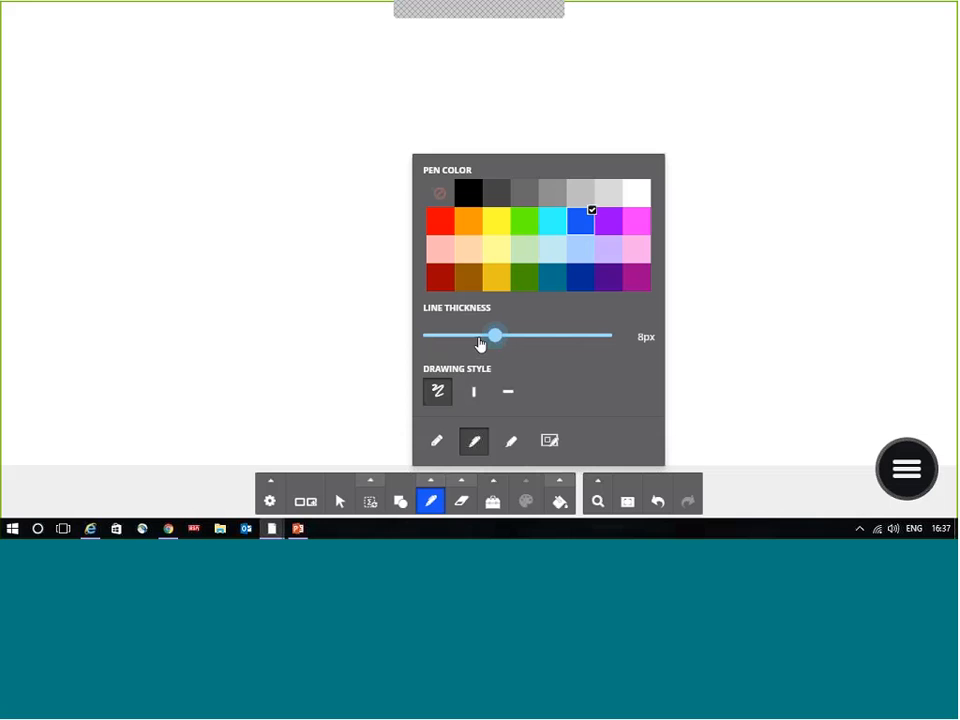
pyautogui.moveTo(173, 141); pyautogui.dragTo(182, 254)
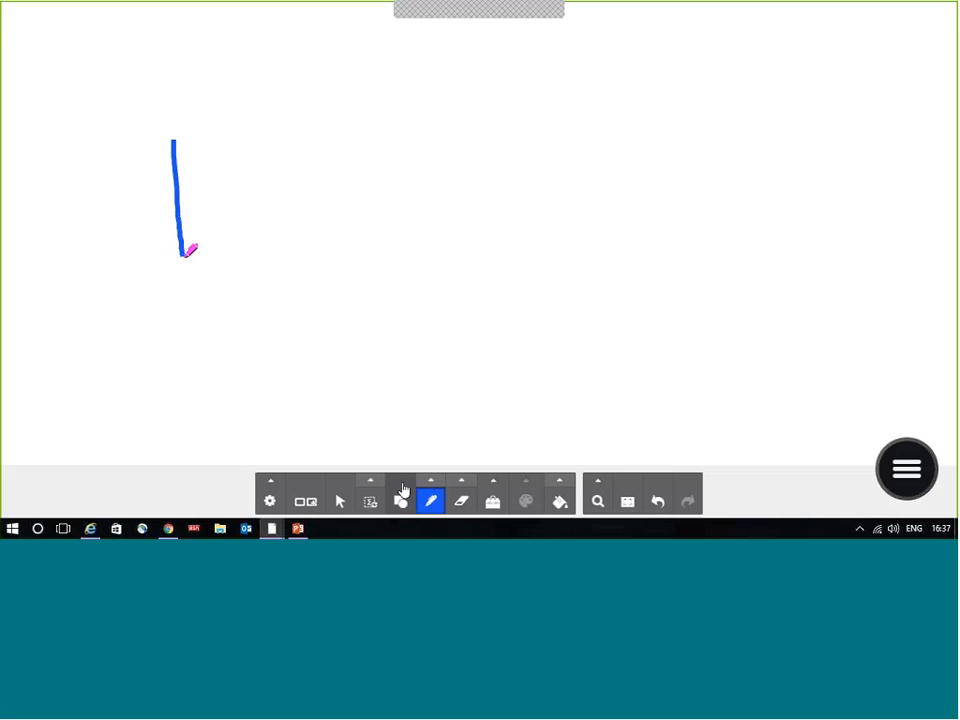
# Increase the pen's line thickness to 17 px and draw a longer vertical freehand stroke beside the thin one
pyautogui.click(431, 481)
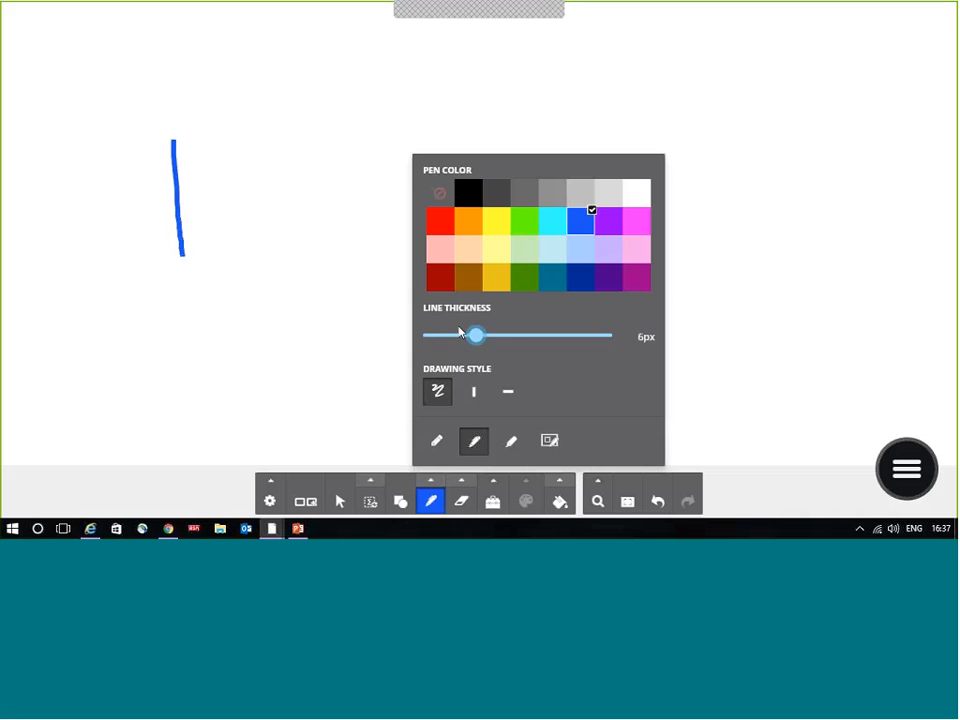
pyautogui.moveTo(475, 335); pyautogui.dragTo(576, 335)
pyautogui.moveTo(250, 110); pyautogui.dragTo(262, 320)
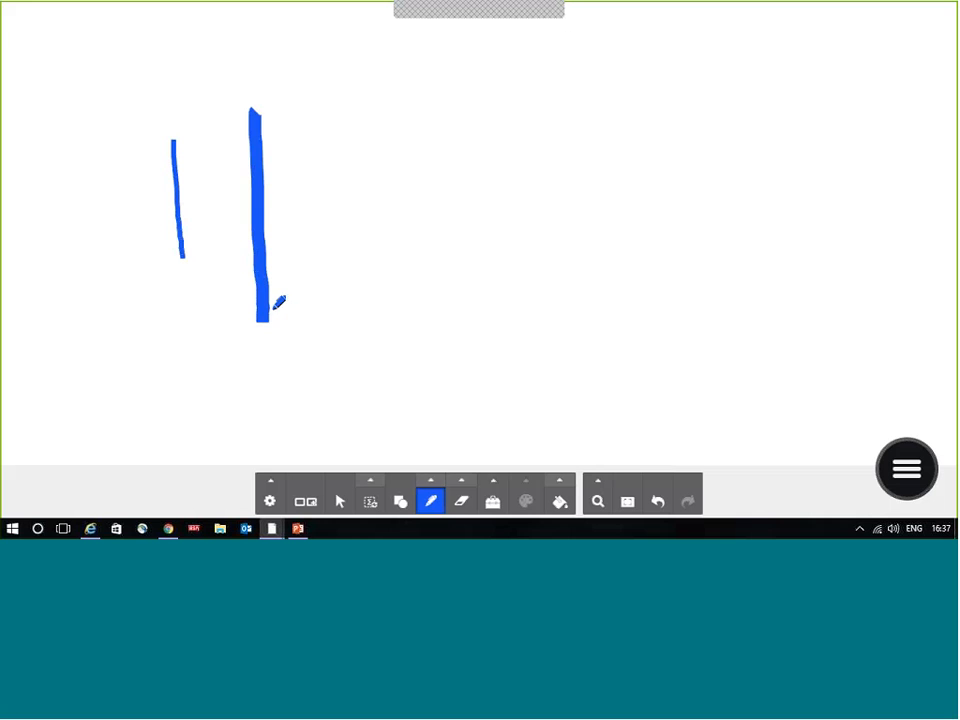
# Set the pen to 10 px with the vertical drawing style and draw a straight line down nearly the full canvas height
pyautogui.click(431, 483)
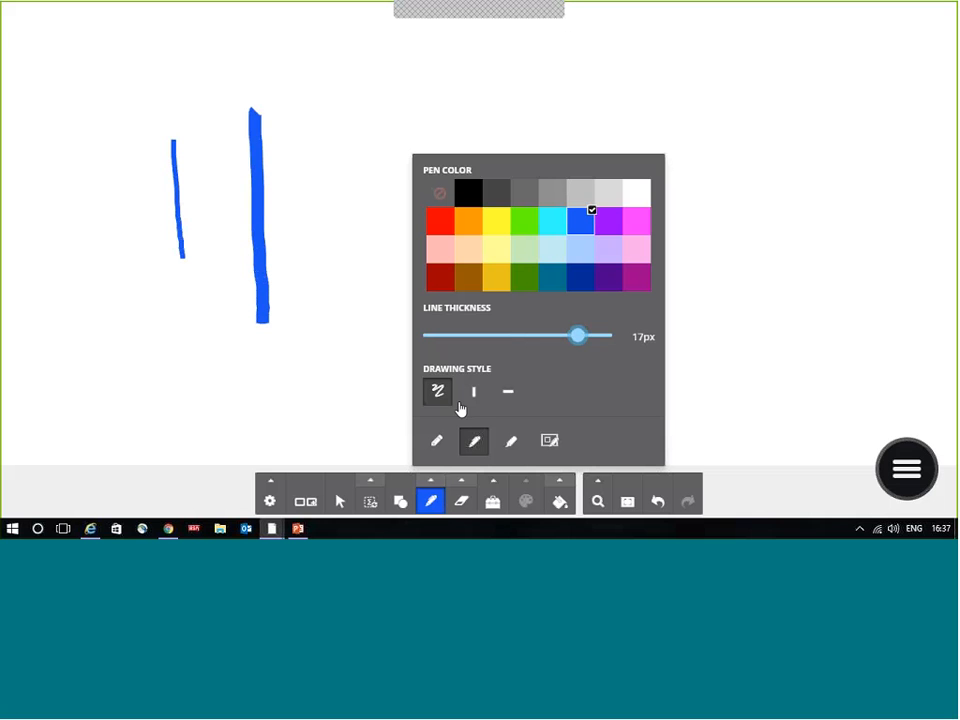
pyautogui.moveTo(577, 335); pyautogui.dragTo(514, 337)
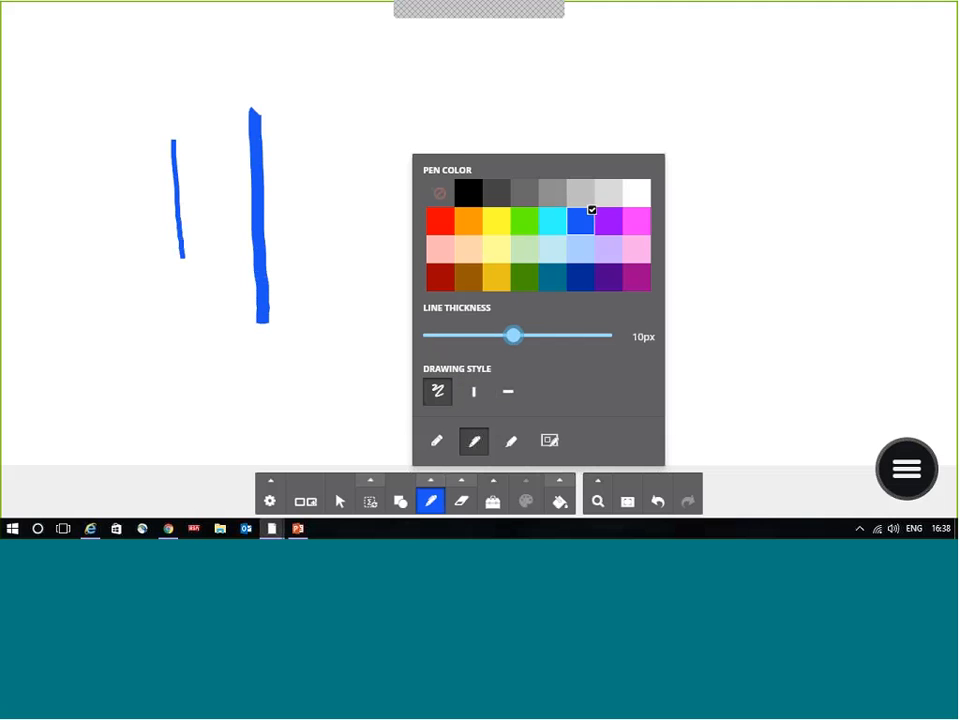
pyautogui.click(474, 392)
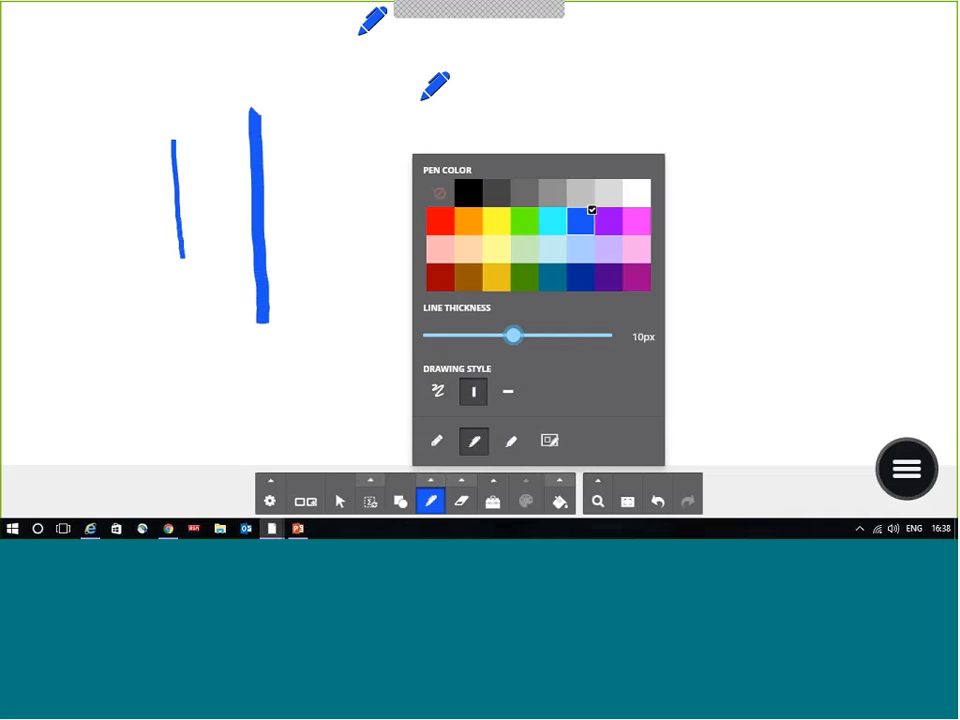
pyautogui.moveTo(354, 37); pyautogui.dragTo(354, 450)
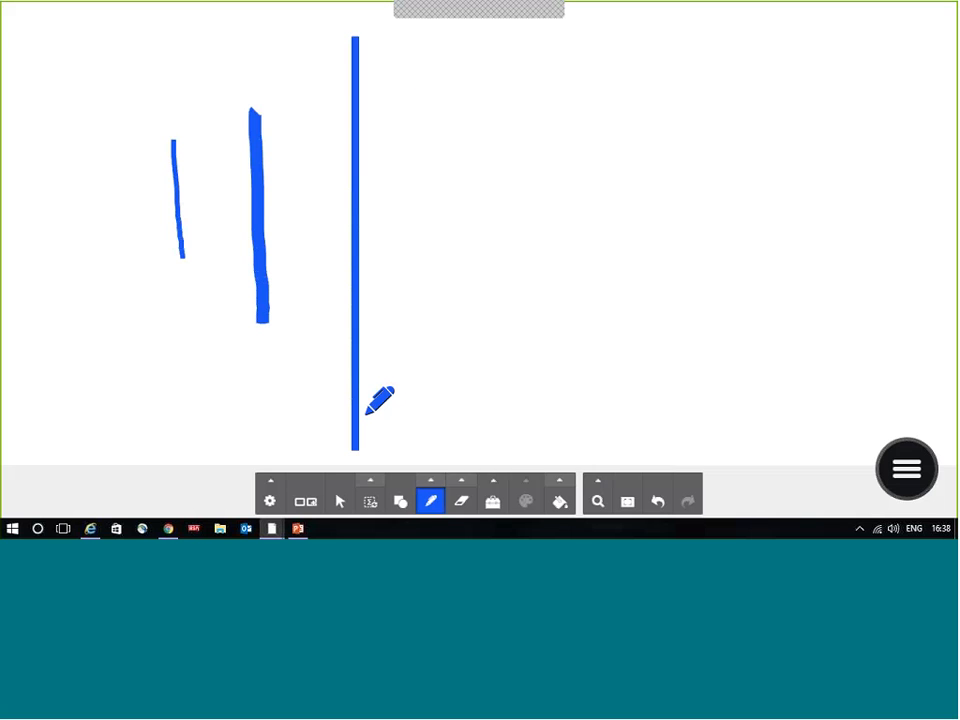
# Switch the pen to the horizontal drawing style, then draw a long stroke beside the tall vertical line and a short horizontal line across its top
pyautogui.click(431, 481)
pyautogui.click(508, 392)
pyautogui.moveTo(385, 36); pyautogui.dragTo(355, 448)
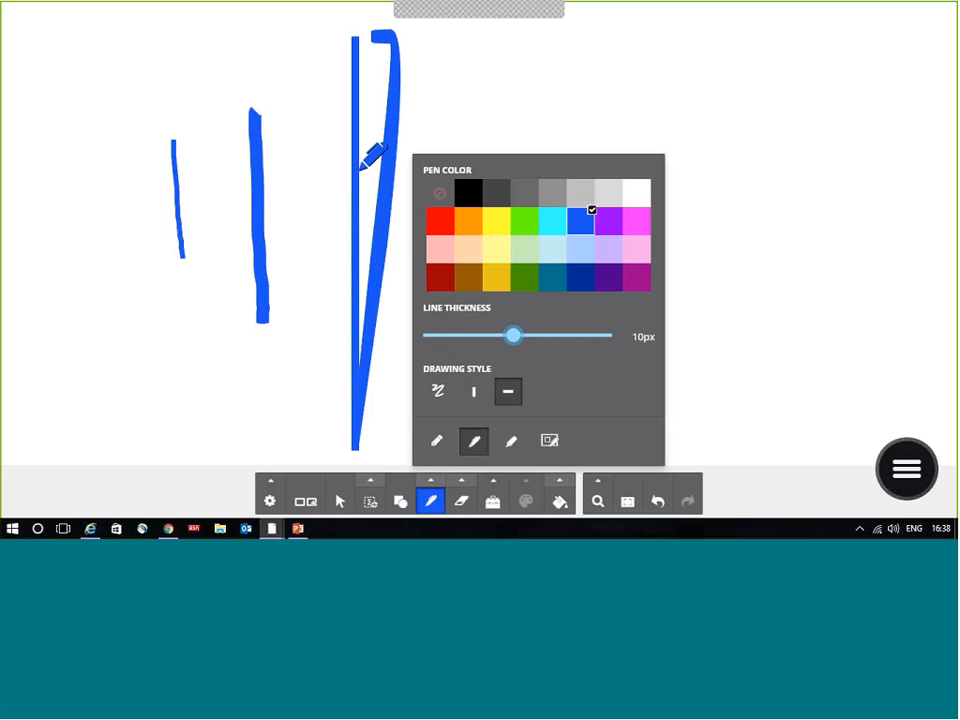
pyautogui.moveTo(264, 36); pyautogui.dragTo(408, 36)
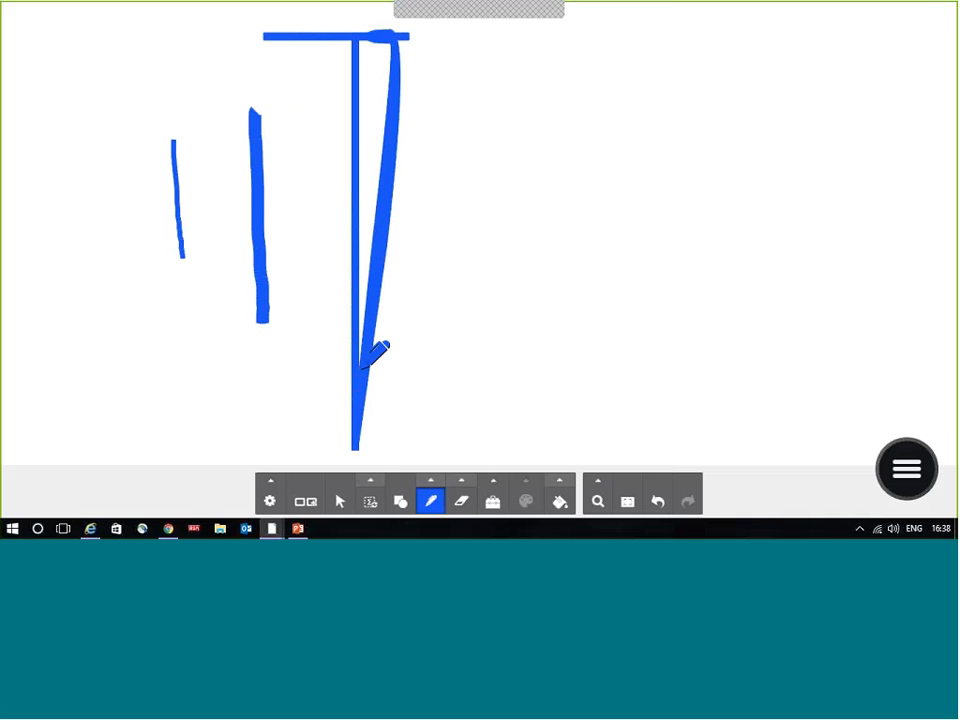
# Draw three long blue horizontal lines, staggered across the lower half of the canvas
pyautogui.click(431, 481)
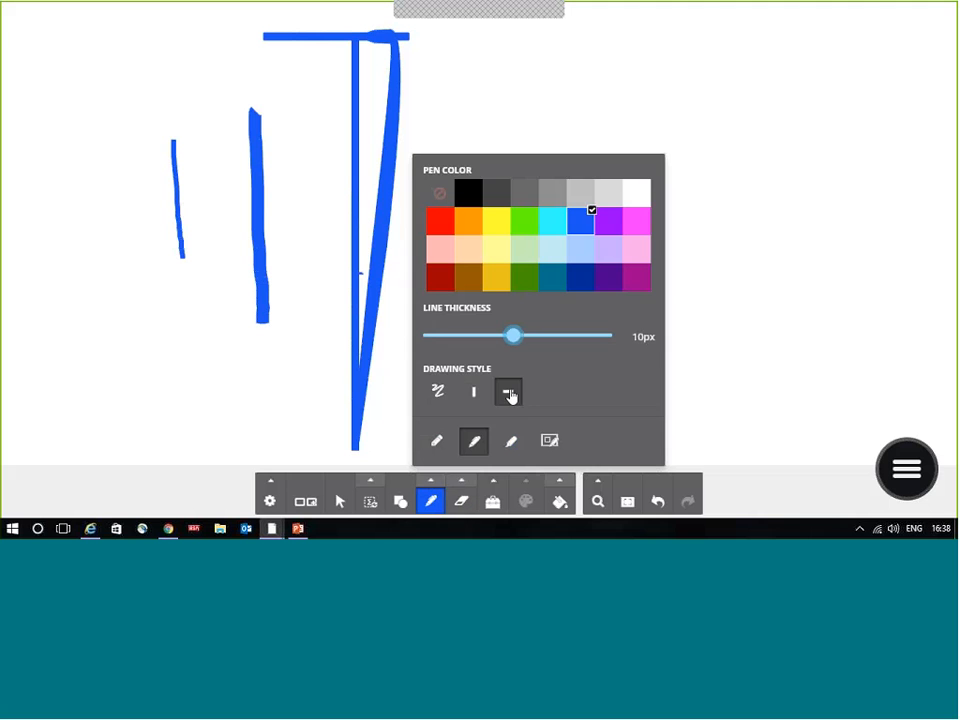
pyautogui.click(432, 484)
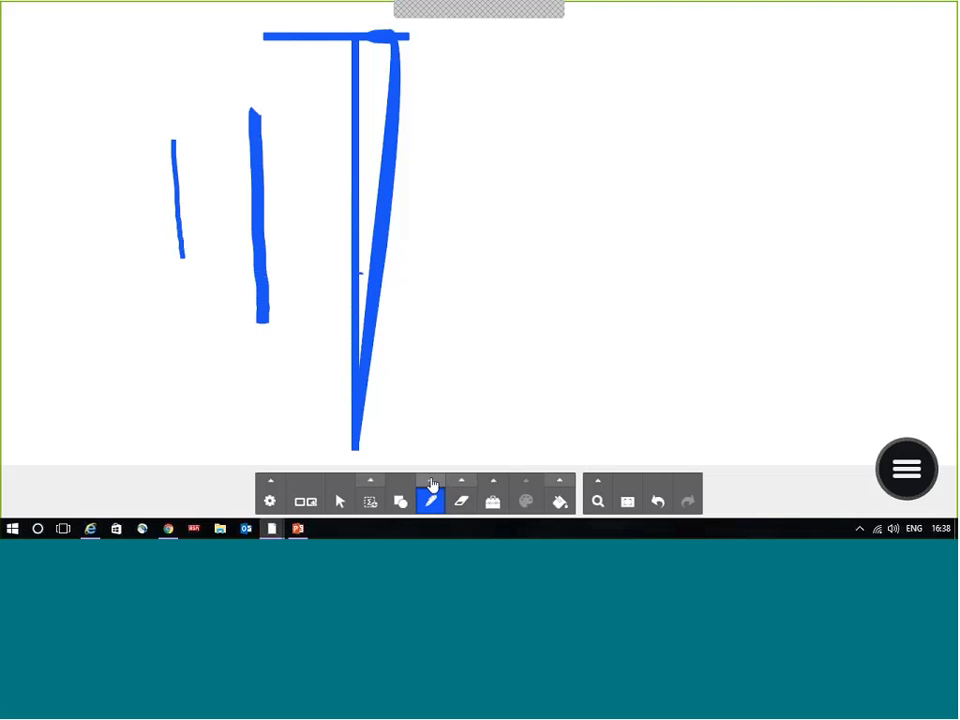
pyautogui.moveTo(307, 271); pyautogui.dragTo(745, 271)
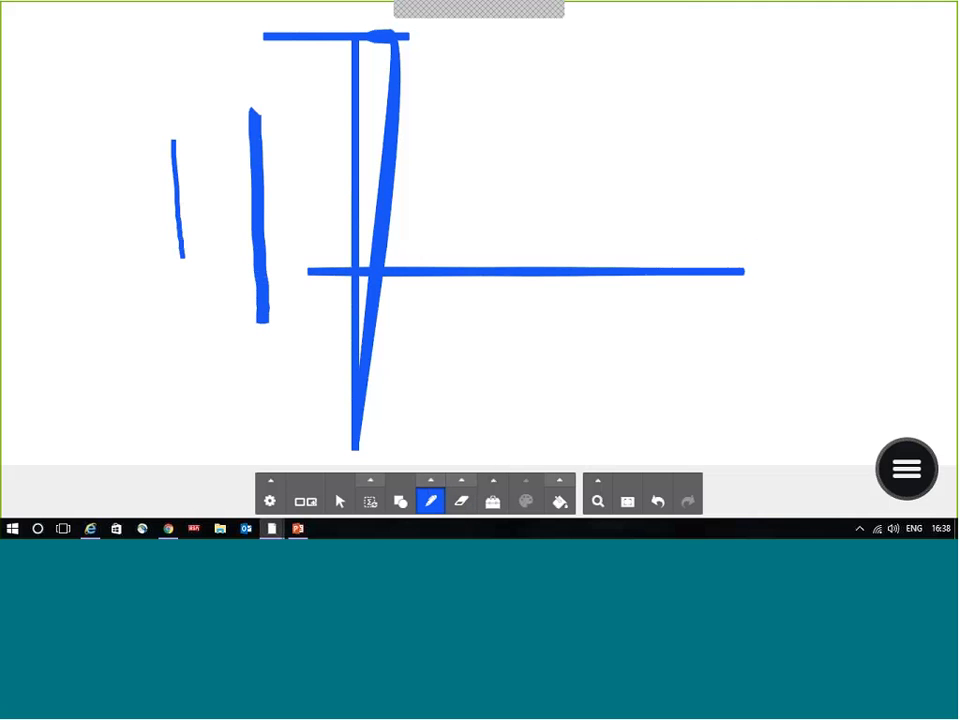
pyautogui.moveTo(526, 386); pyautogui.dragTo(928, 386)
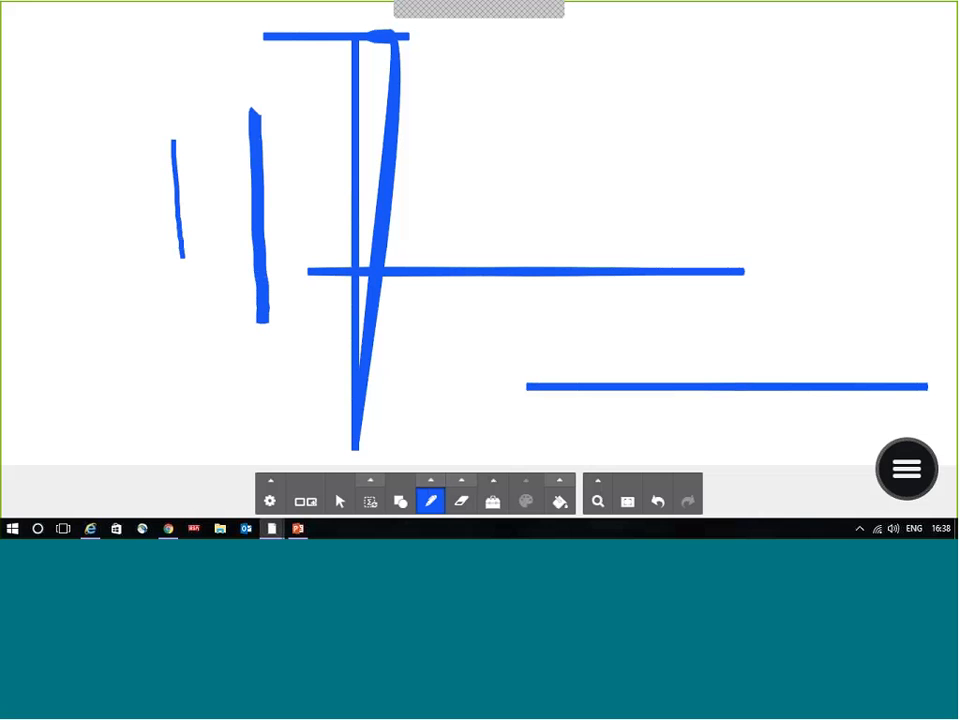
pyautogui.moveTo(463, 329); pyautogui.dragTo(864, 329)
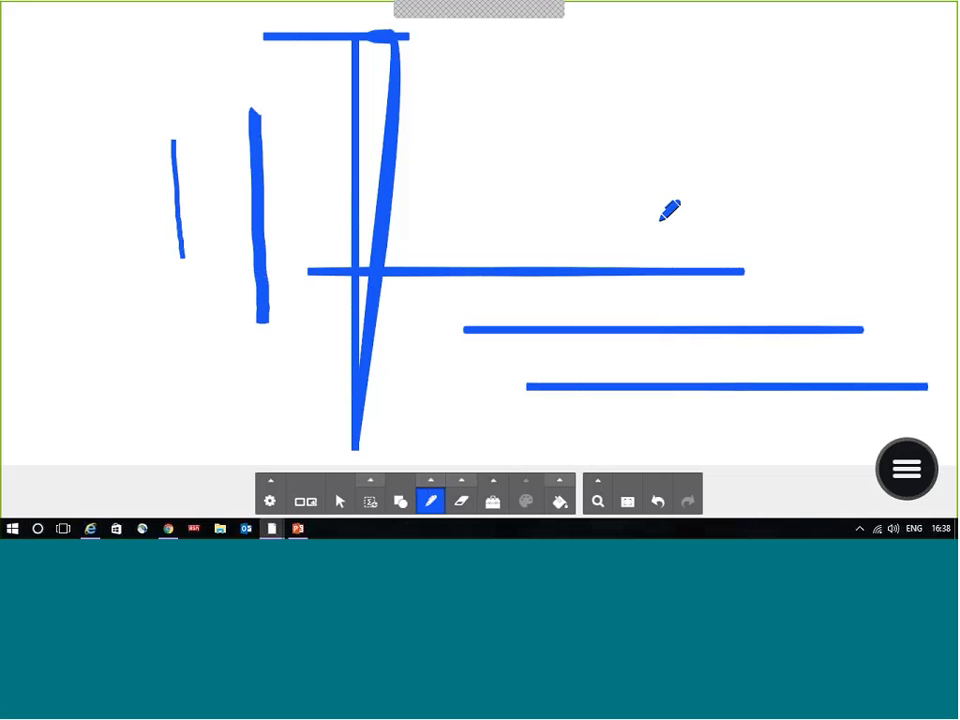
# Change the pen to green with the vertical drawing style and draw three vertical lines crossing the blue horizontal ones
pyautogui.click(428, 496)
pyautogui.click(474, 392)
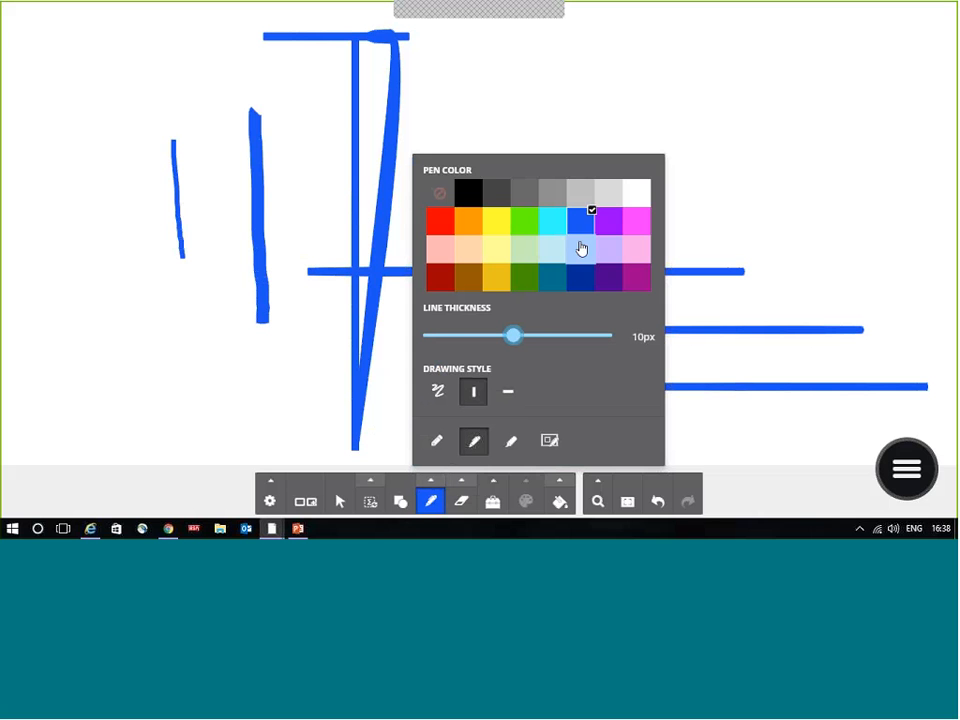
pyautogui.click(524, 222)
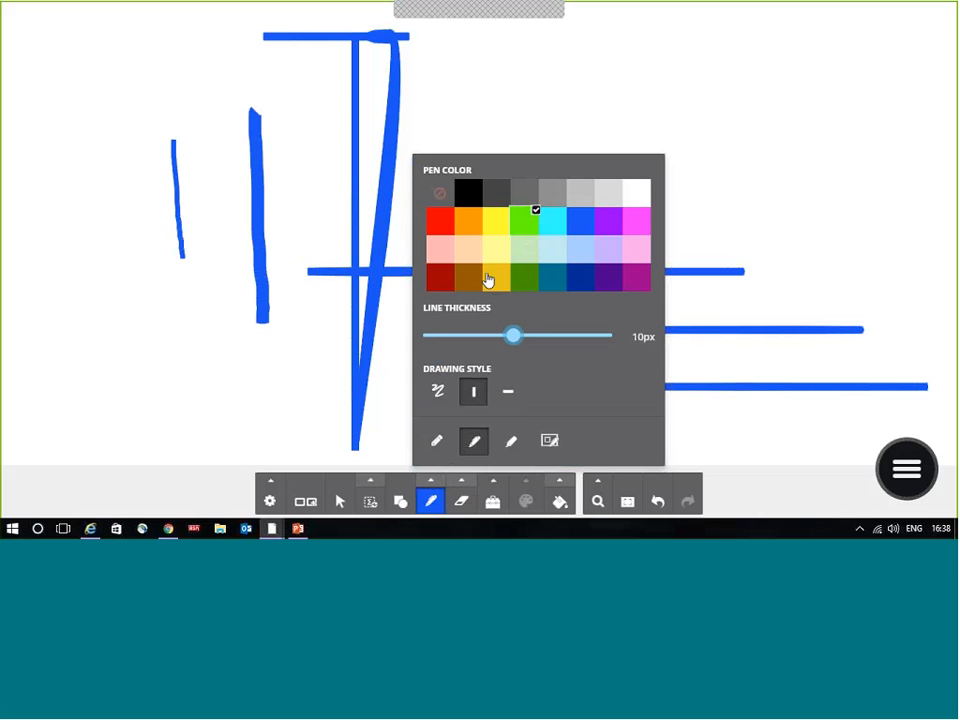
pyautogui.click(430, 498)
pyautogui.moveTo(481, 130); pyautogui.dragTo(481, 425)
pyautogui.moveTo(549, 155); pyautogui.dragTo(549, 443)
pyautogui.moveTo(646, 175); pyautogui.dragTo(646, 400)
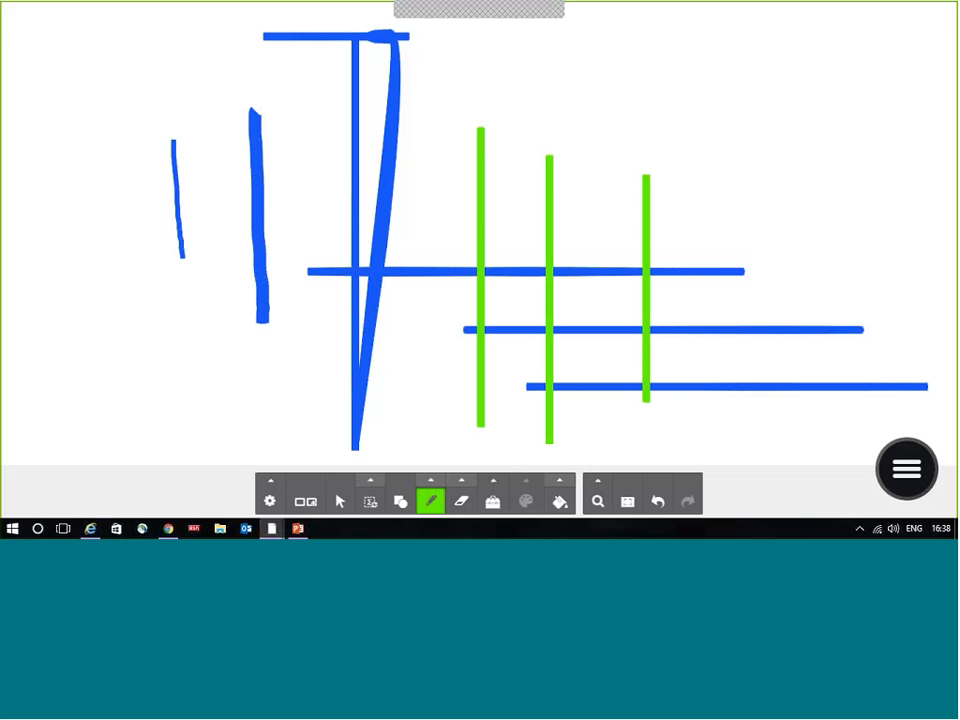
# Set the pen to pink at 5 px and draw two short vertical lines above the green ones
pyautogui.click(431, 482)
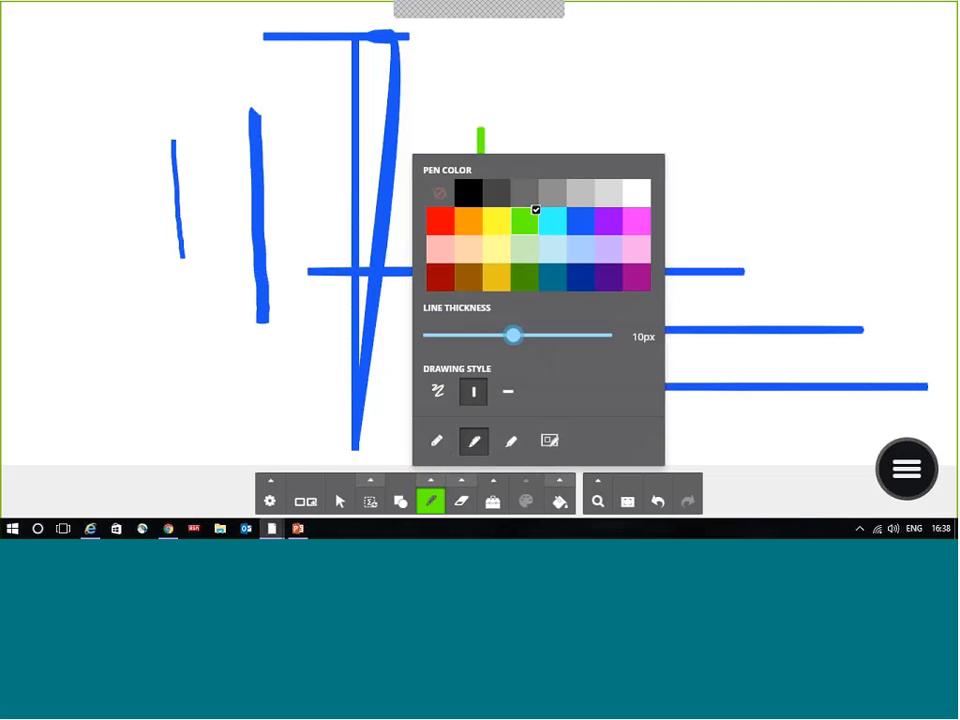
pyautogui.moveTo(514, 342); pyautogui.dragTo(470, 348)
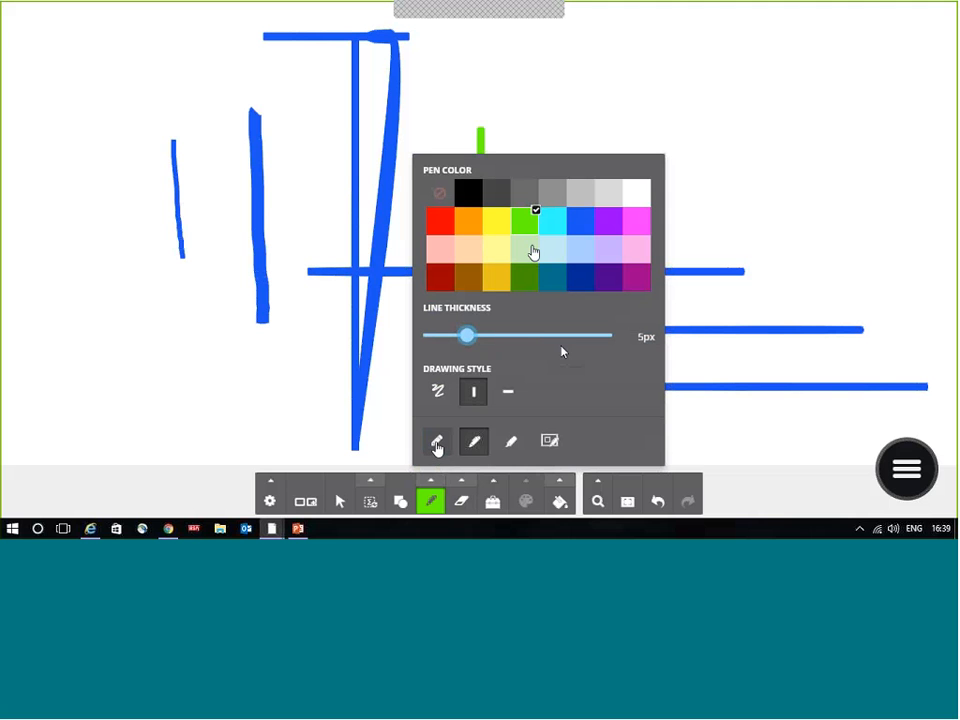
pyautogui.click(636, 221)
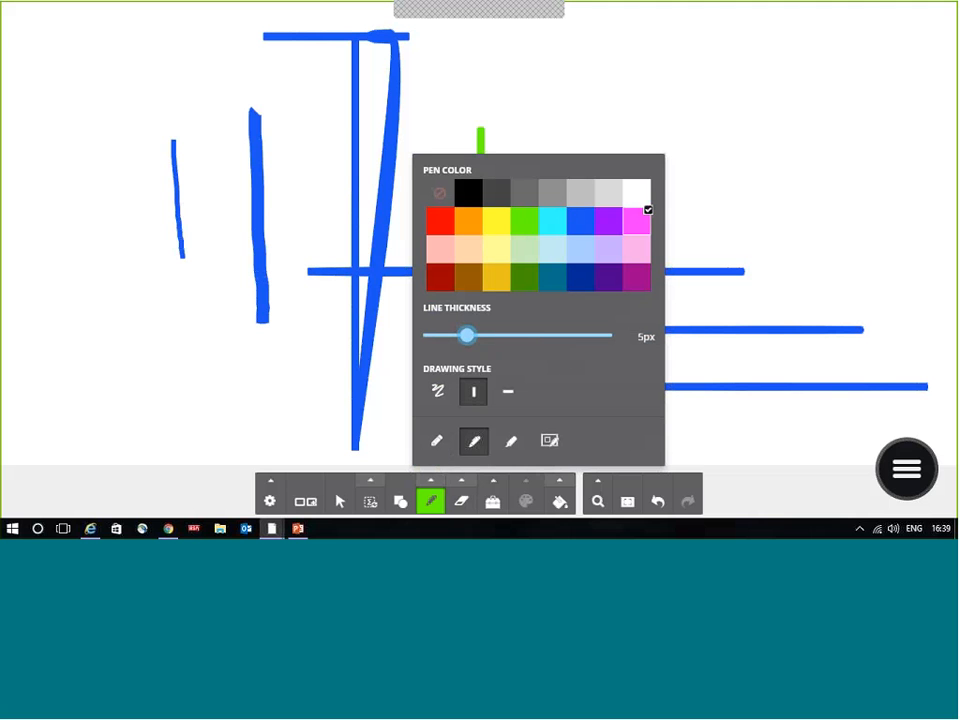
pyautogui.click(432, 502)
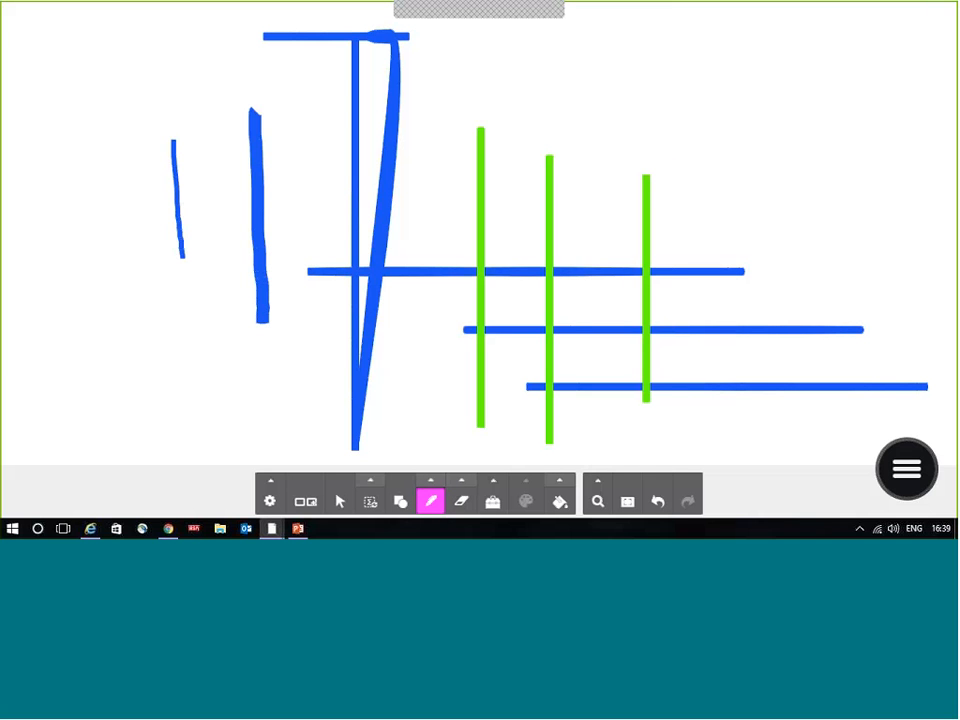
pyautogui.moveTo(611, 47); pyautogui.dragTo(611, 104)
pyautogui.moveTo(574, 40); pyautogui.dragTo(574, 78)
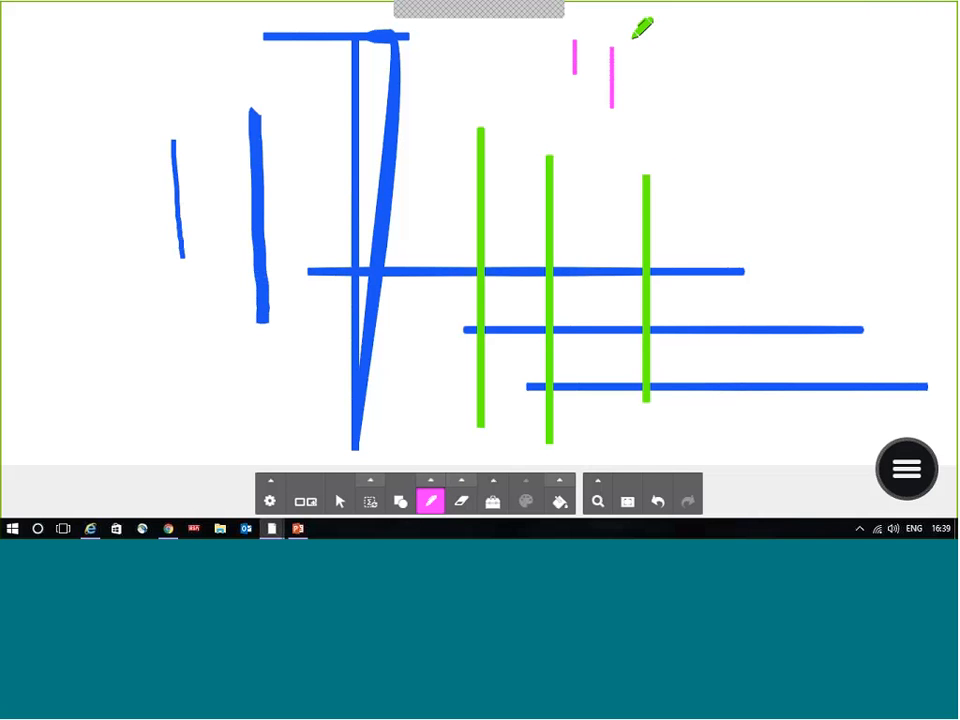
# Switch the pen's drawing style back to freehand
pyautogui.click(432, 500)
pyautogui.click(437, 393)
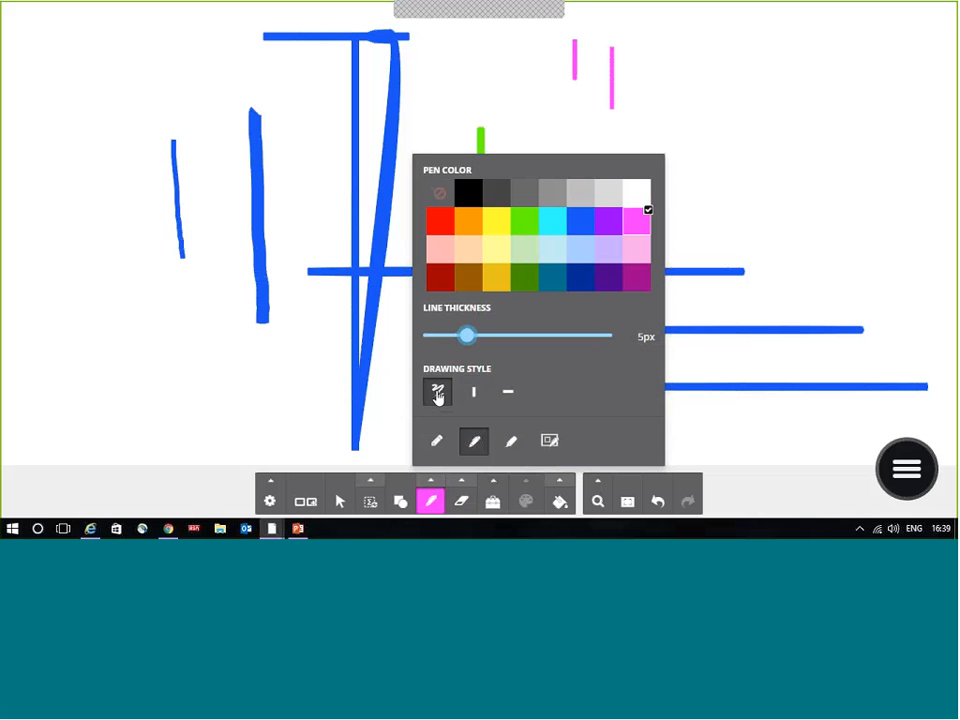
pyautogui.click(424, 487)
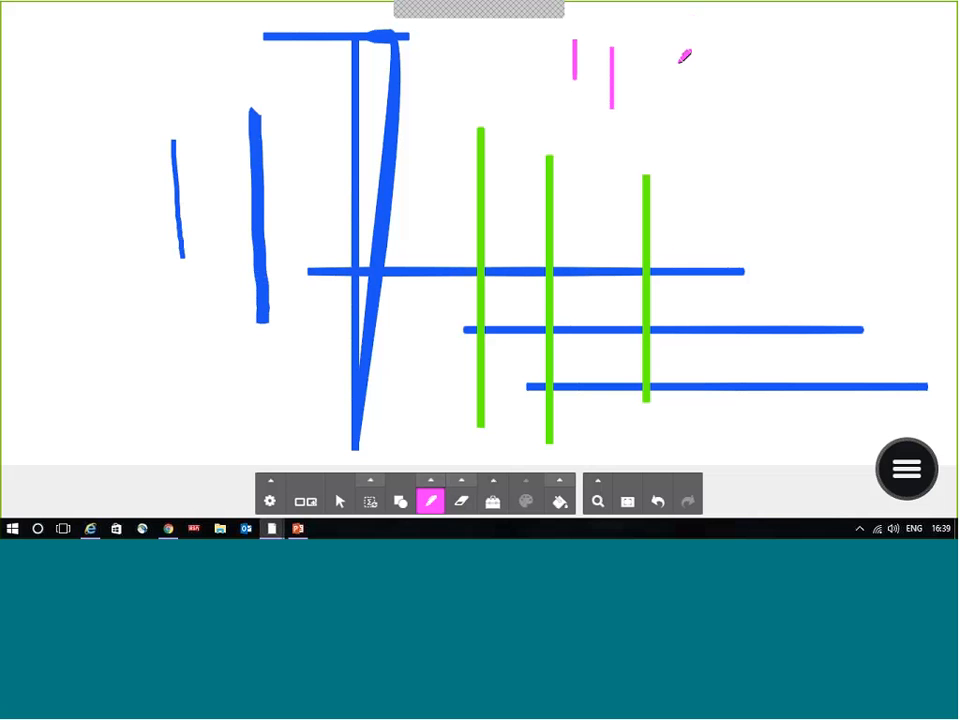
# Handwrite the word DOG in pink beside the two short pink vertical lines
pyautogui.moveTo(681, 31); pyautogui.dragTo(699, 95)
pyautogui.moveTo(656, 43)
pyautogui.mouseDown()
pyautogui.moveTo(703, 17)
pyautogui.moveTo(678, 99)
pyautogui.mouseUp()
pyautogui.moveTo(828, 62)
pyautogui.mouseDown()
pyautogui.moveTo(820, 100)
pyautogui.moveTo(834, 48)
pyautogui.mouseUp()
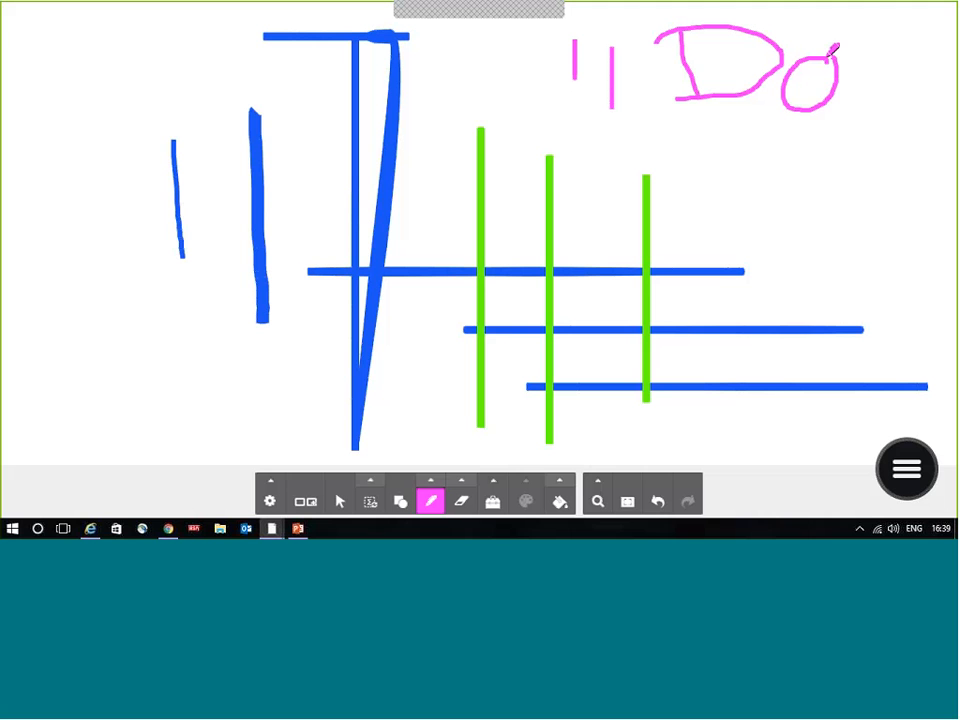
pyautogui.moveTo(896, 50)
pyautogui.mouseDown()
pyautogui.moveTo(880, 104)
pyautogui.moveTo(888, 80)
pyautogui.mouseUp()
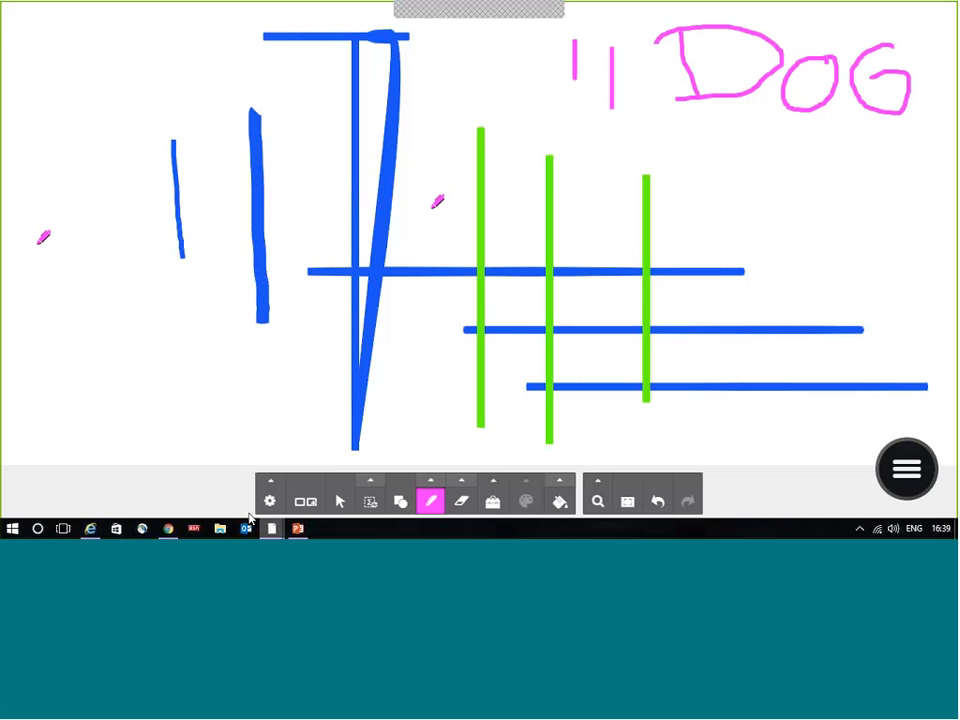
# Show the page carousel and add a blank second page
pyautogui.click(305, 502)
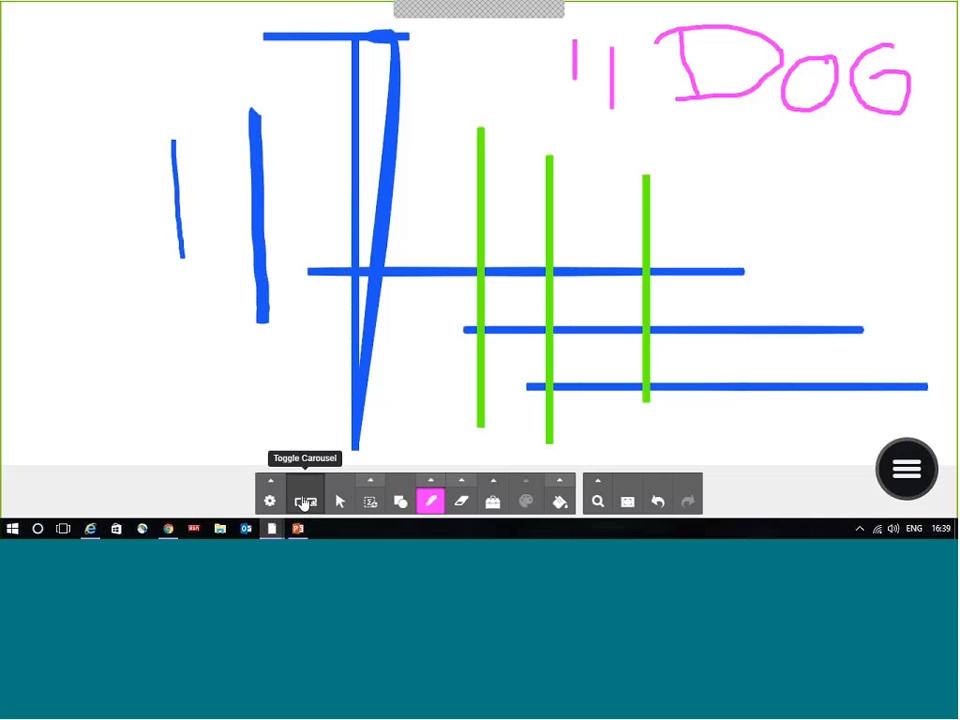
pyautogui.click(318, 505)
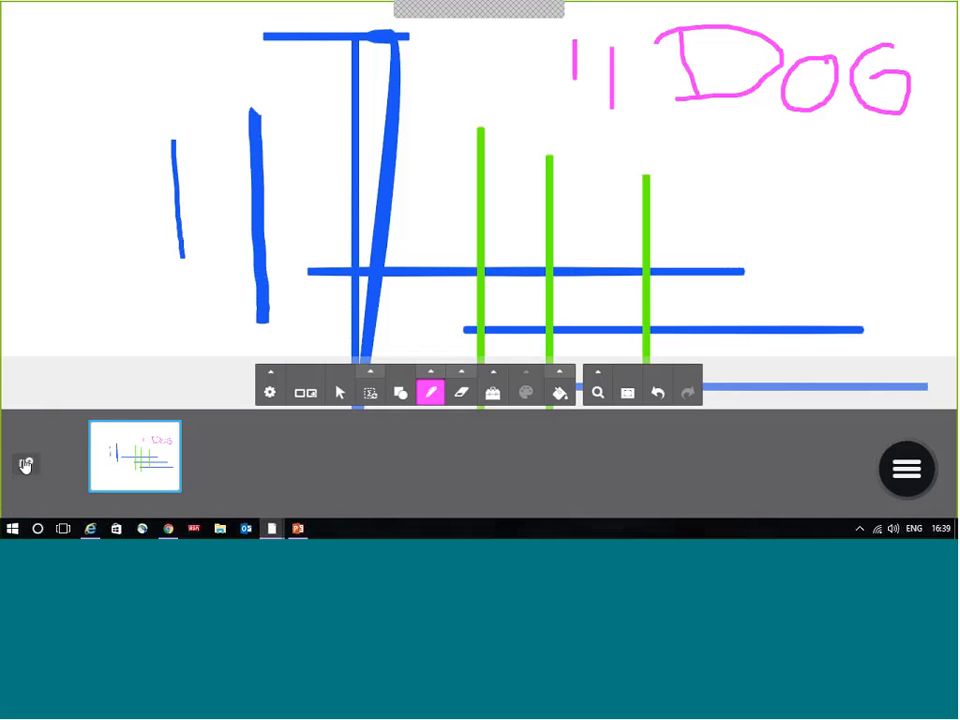
pyautogui.click(26, 465)
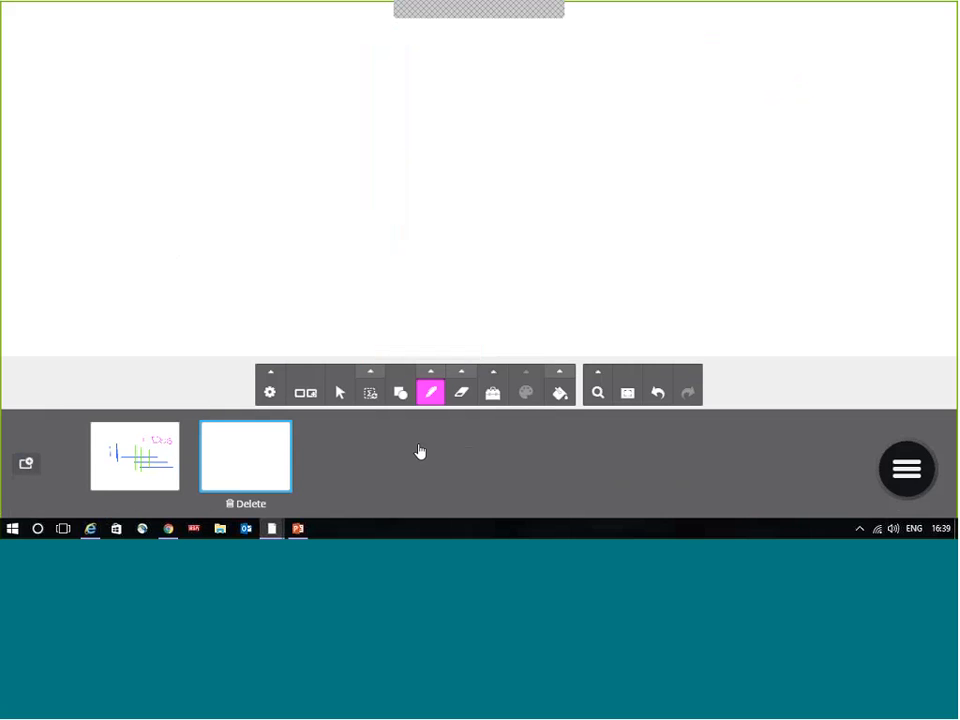
# Add and delete a third blank page, and return to the first page with the drawing
pyautogui.click(26, 463)
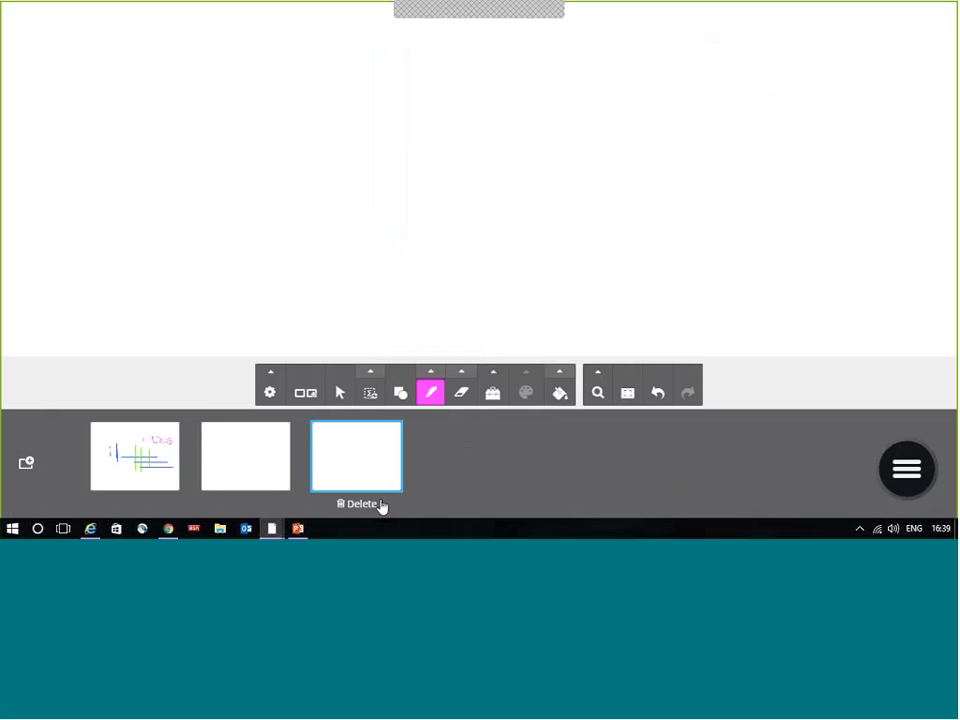
pyautogui.click(379, 504)
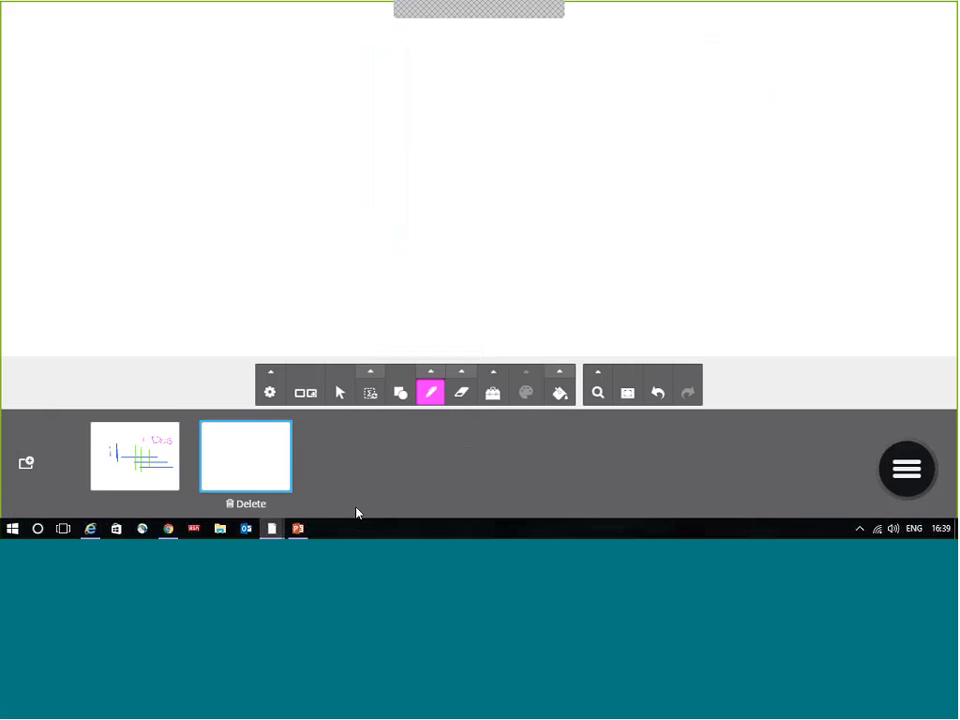
pyautogui.click(118, 486)
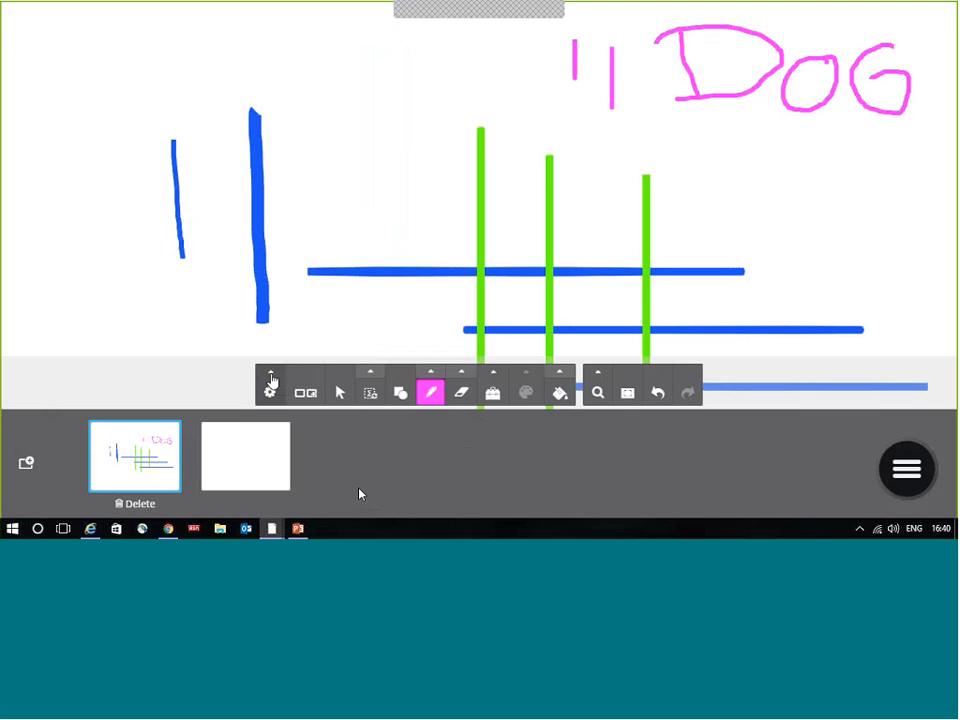
pyautogui.click(271, 376)
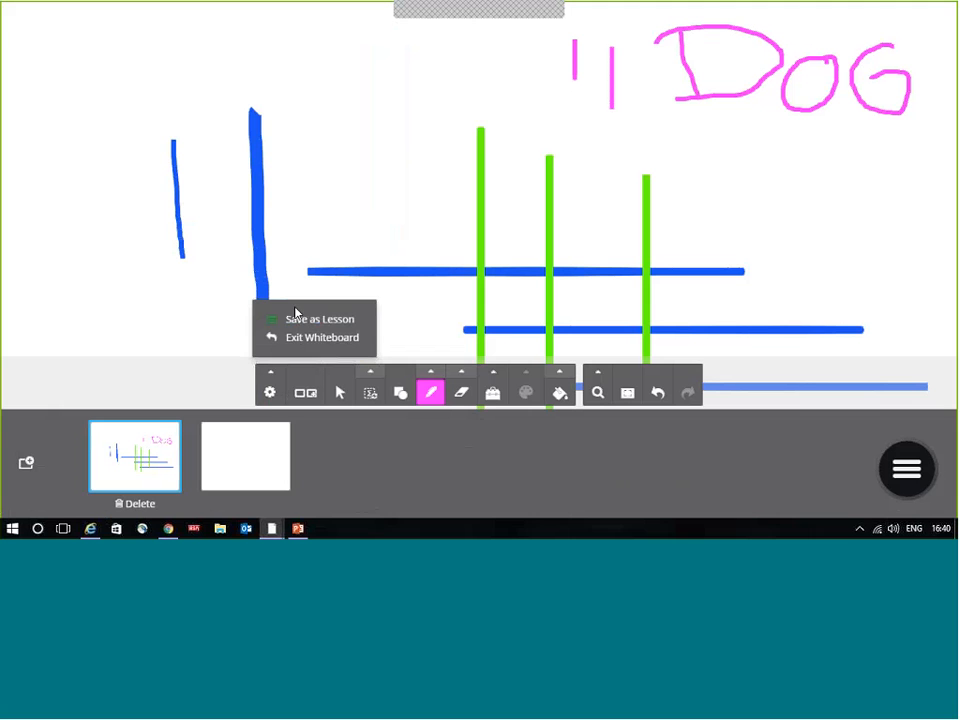
pyautogui.click(269, 378)
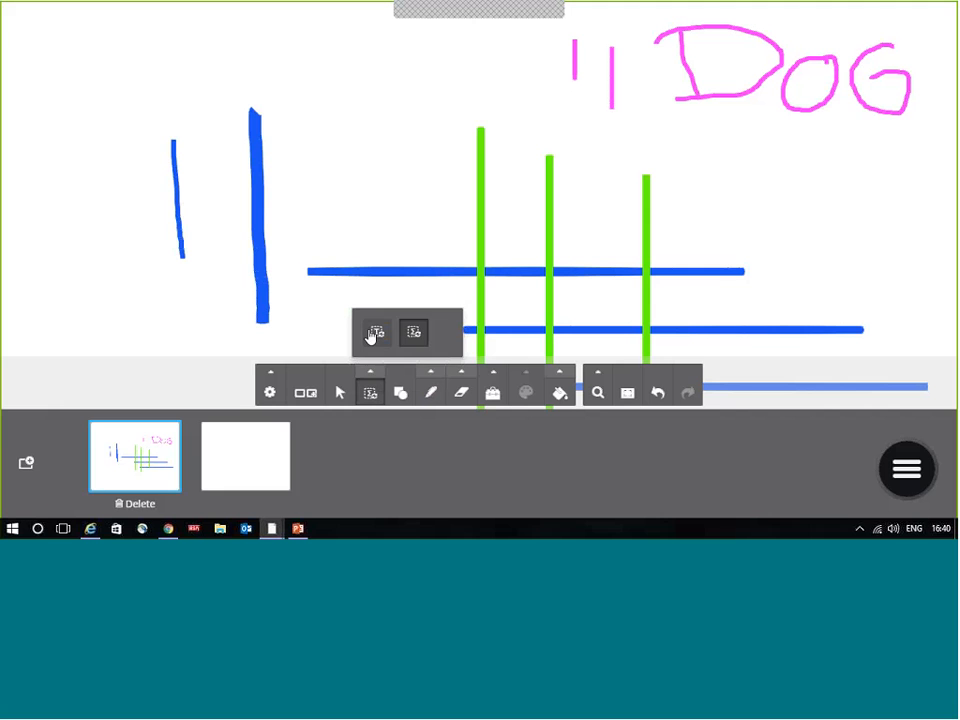
# Convert the handwritten DOG into typed text with text recognition and enlarge its text box
pyautogui.click(372, 334)
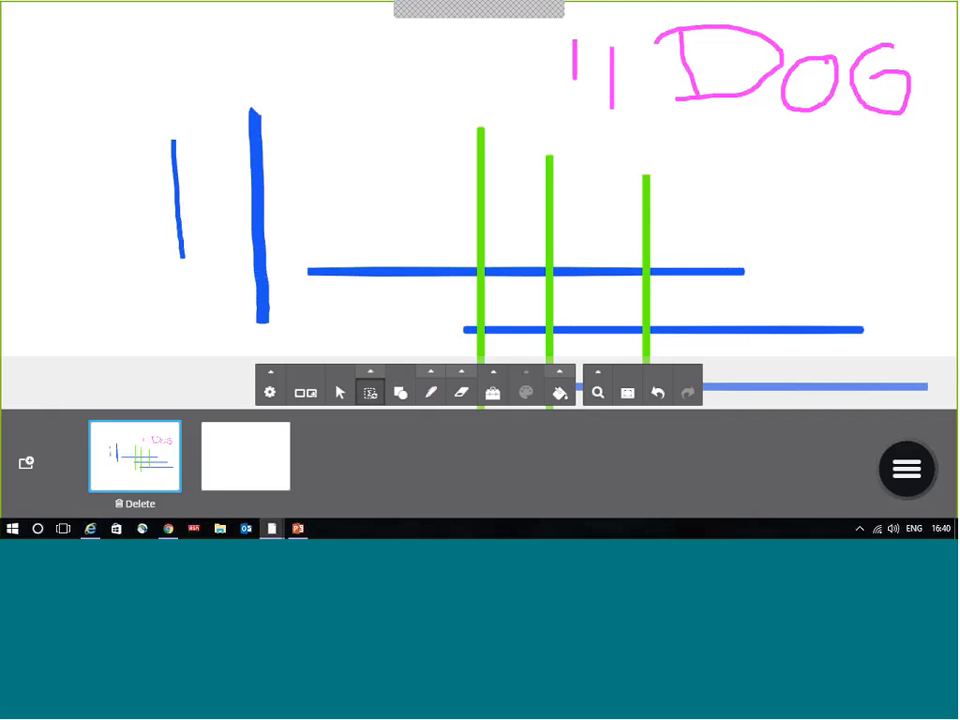
pyautogui.click(370, 371)
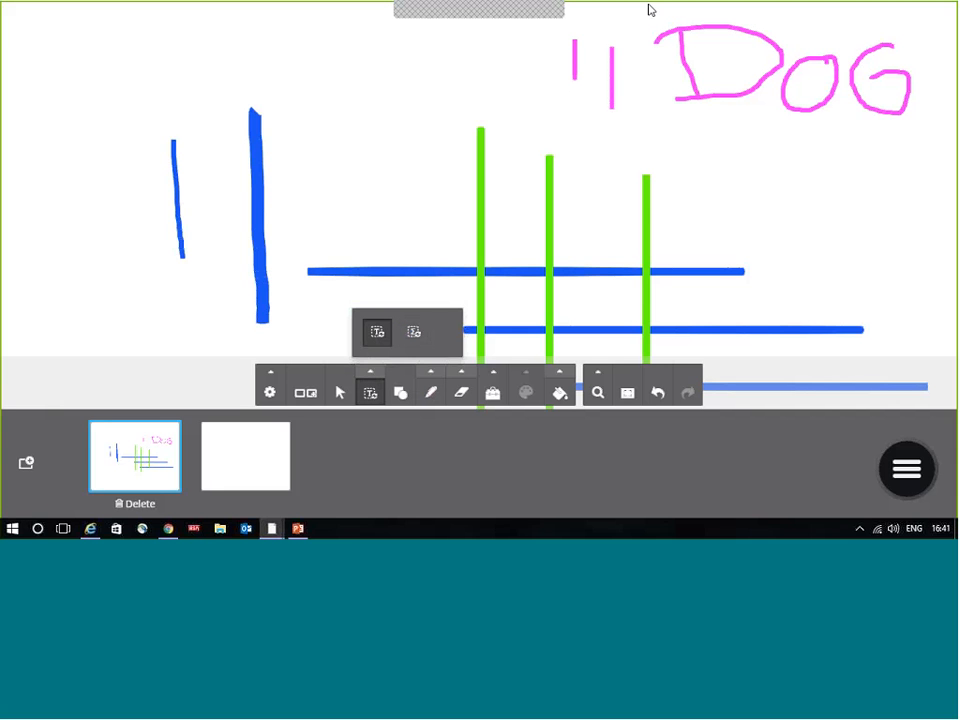
pyautogui.moveTo(651, 3)
pyautogui.mouseDown()
pyautogui.moveTo(660, 150)
pyautogui.moveTo(941, 152)
pyautogui.mouseUp()
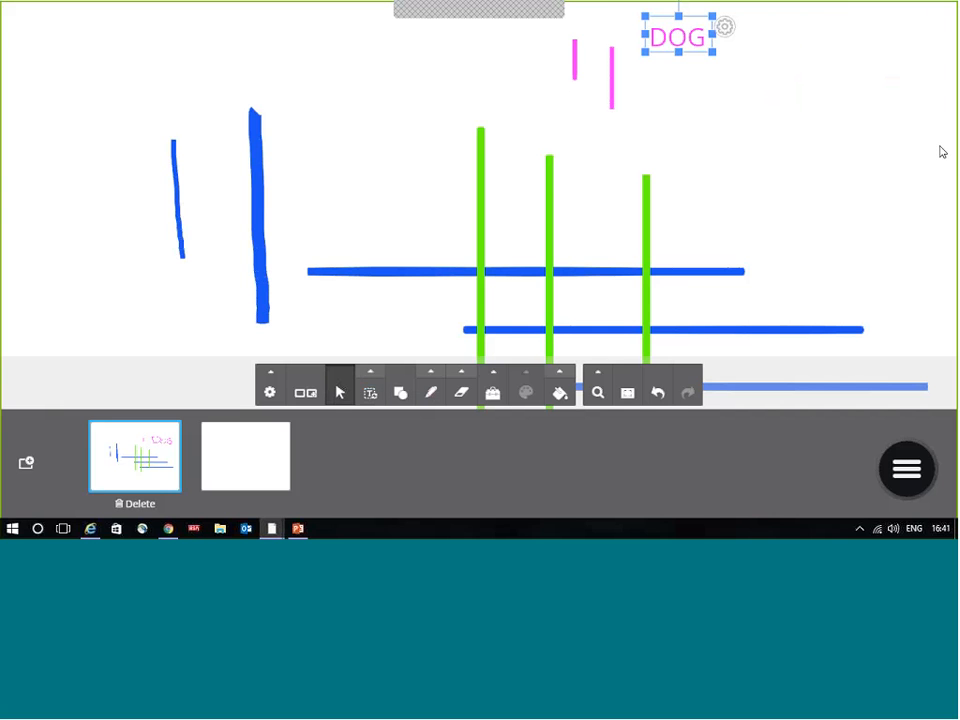
pyautogui.moveTo(714, 51); pyautogui.dragTo(791, 92)
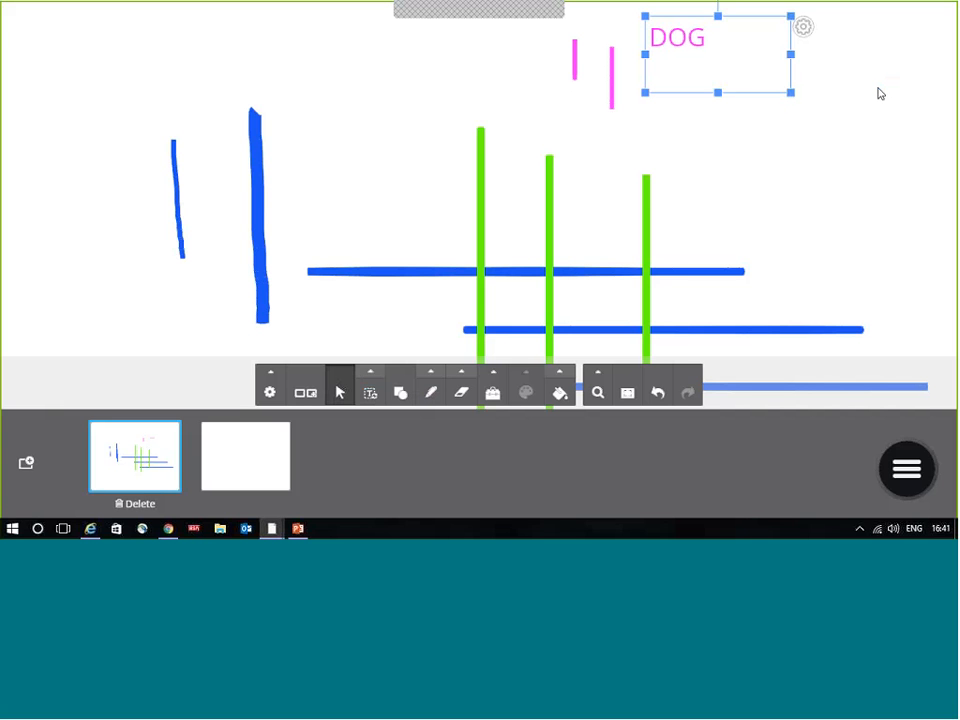
# Change the pen colour to green and handwrite the equation E = mc² above the blue vertical strokes
pyautogui.click(431, 389)
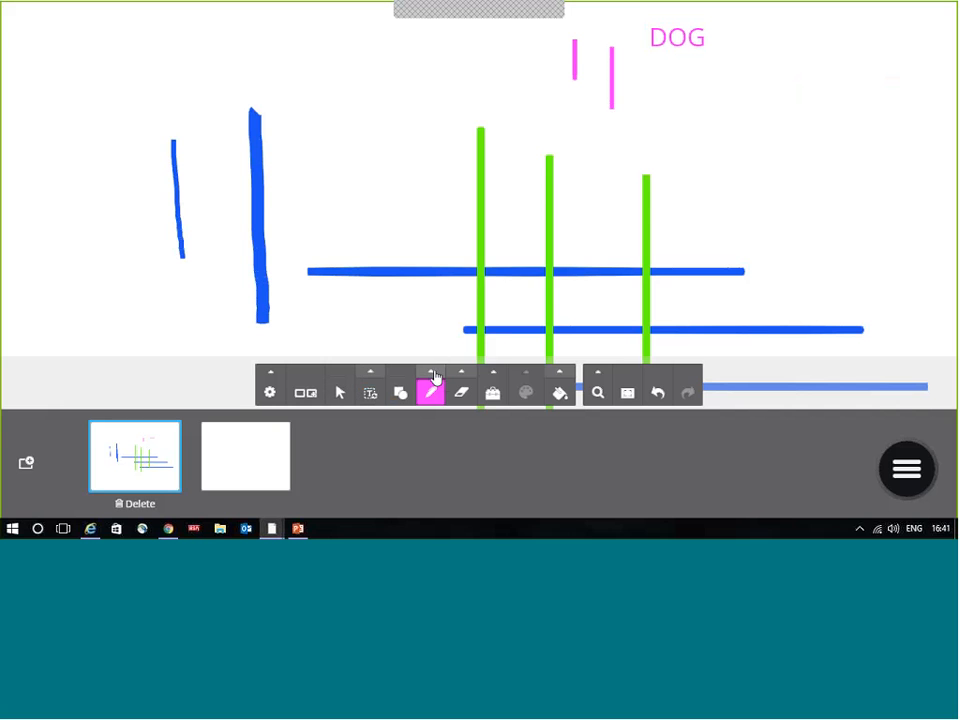
pyautogui.click(433, 373)
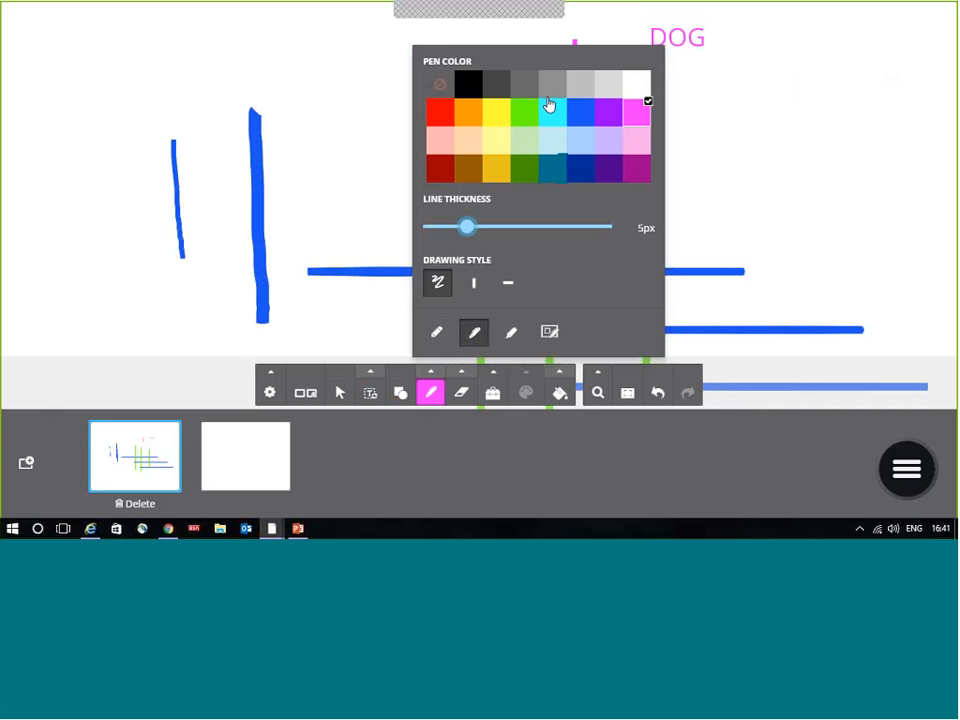
pyautogui.click(524, 125)
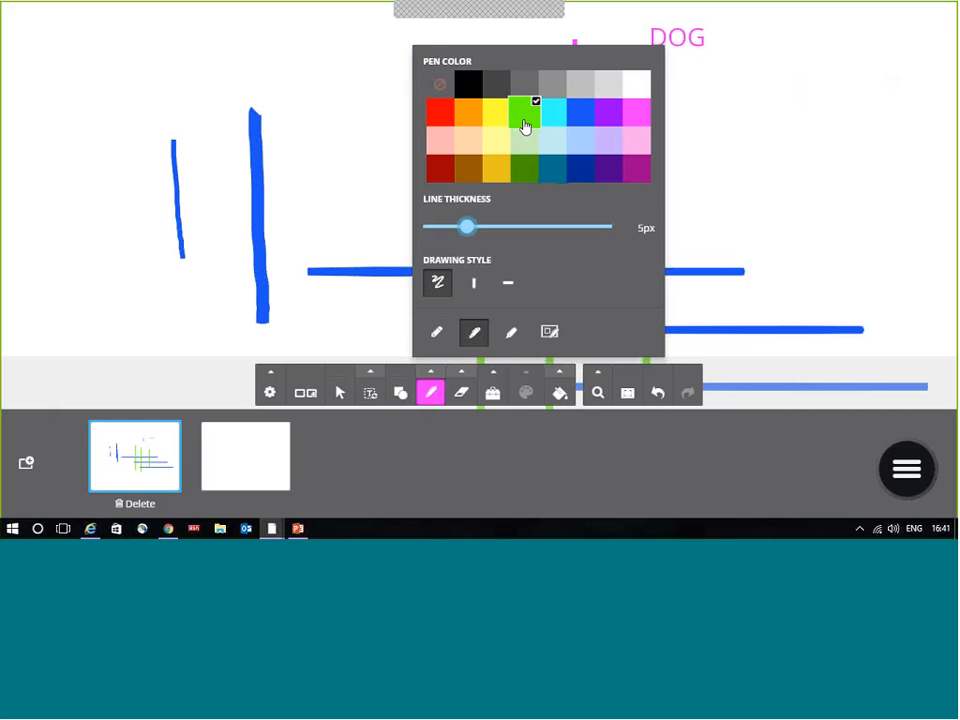
pyautogui.click(433, 393)
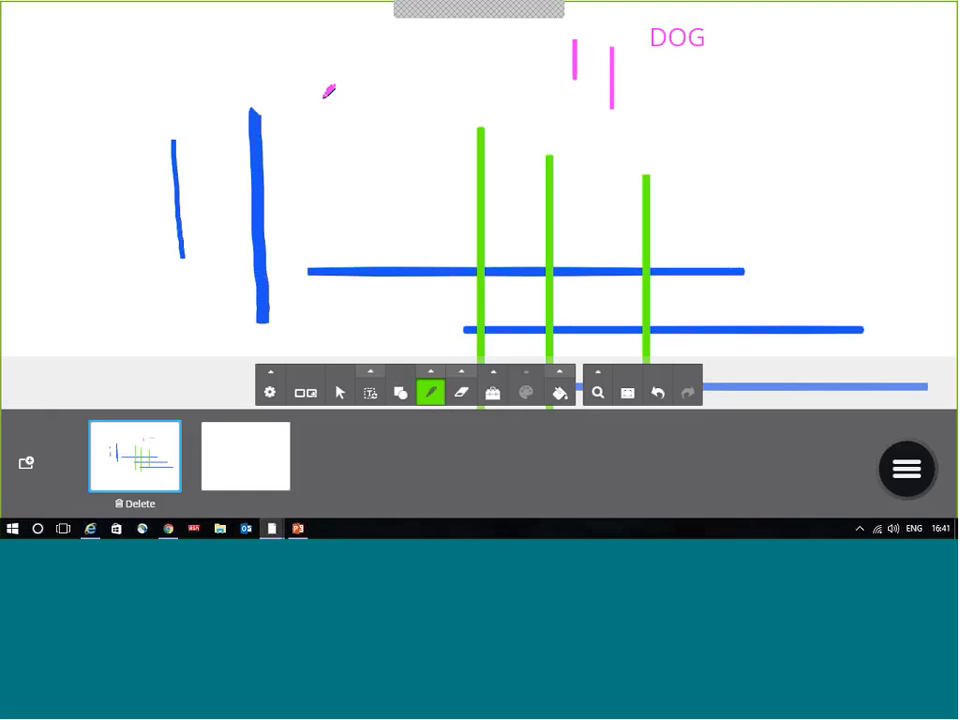
pyautogui.moveTo(128, 40)
pyautogui.mouseDown()
pyautogui.moveTo(77, 60)
pyautogui.moveTo(130, 102)
pyautogui.mouseUp()
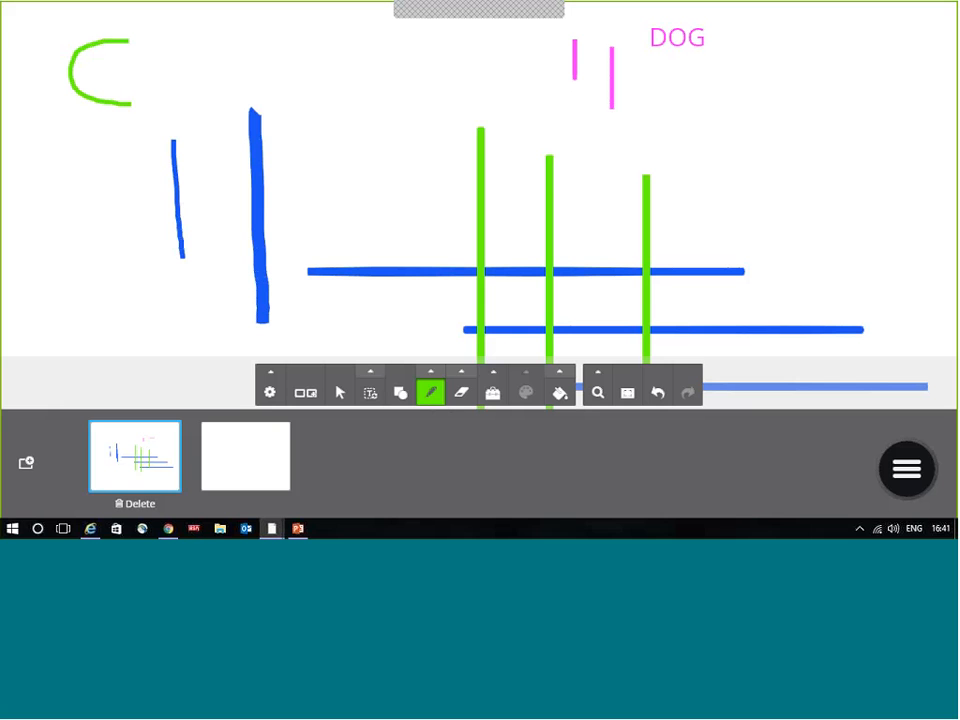
pyautogui.moveTo(78, 72)
pyautogui.mouseDown()
pyautogui.moveTo(205, 69)
pyautogui.moveTo(228, 82)
pyautogui.moveTo(251, 54)
pyautogui.moveTo(294, 88)
pyautogui.moveTo(328, 86)
pyautogui.moveTo(328, 44)
pyautogui.moveTo(340, 60)
pyautogui.mouseUp()
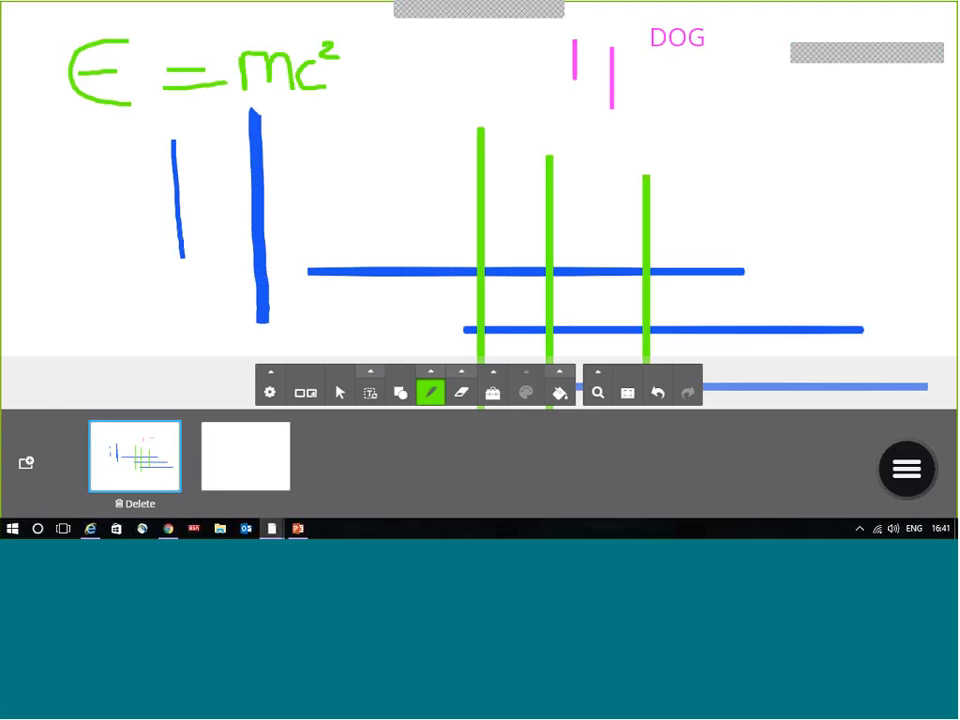
# Convert the handwritten E = mc² into a typeset equation with math recognition and enlarge its box
pyautogui.click(371, 377)
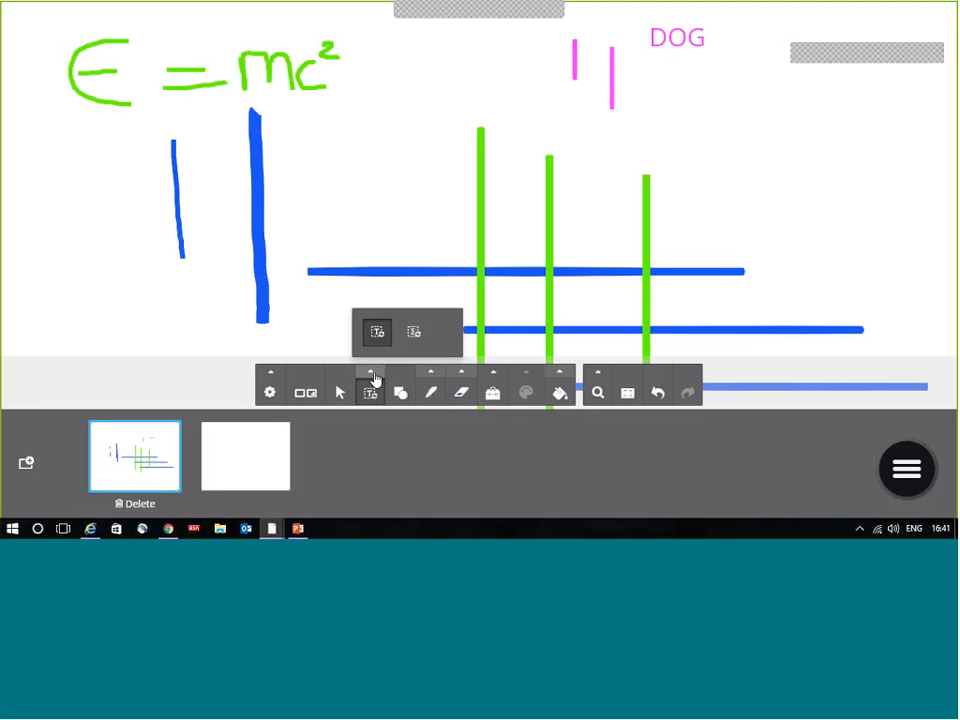
pyautogui.click(416, 334)
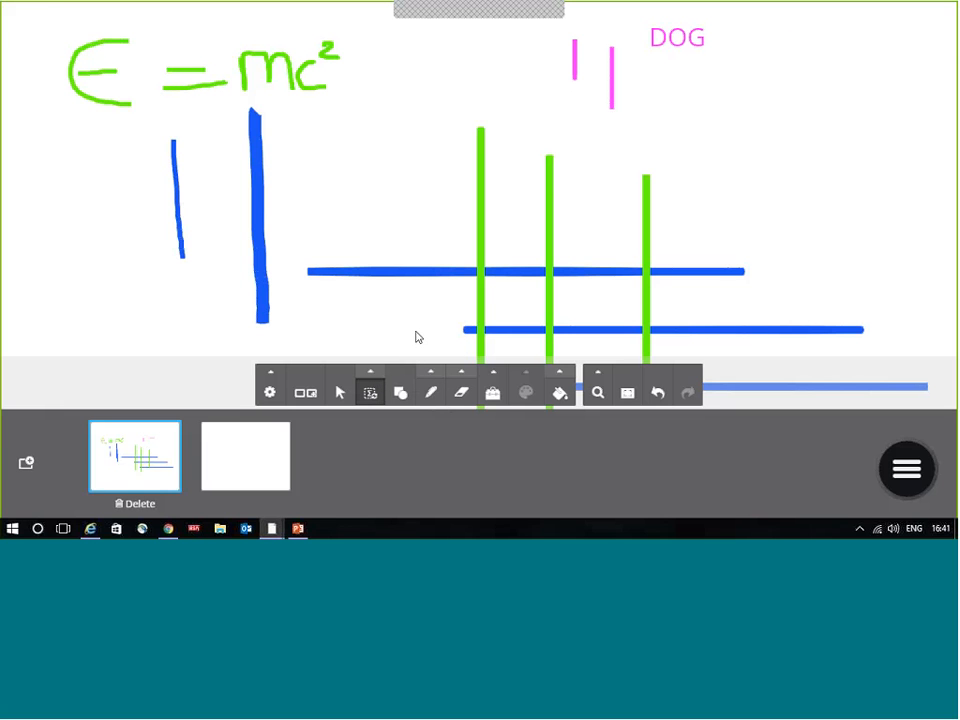
pyautogui.moveTo(52, 4); pyautogui.dragTo(396, 117)
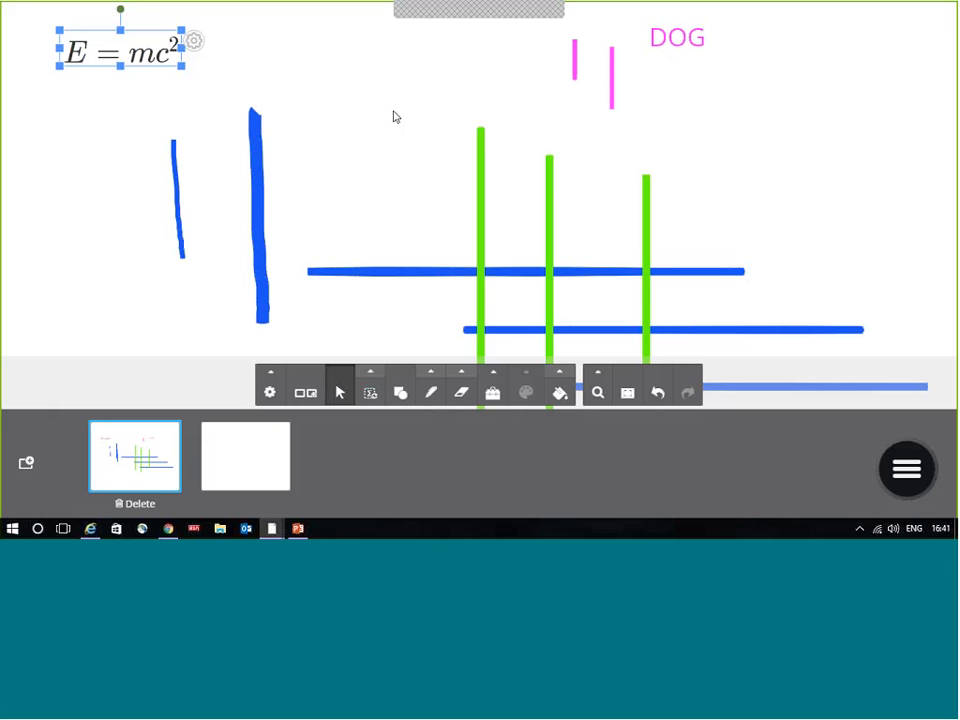
pyautogui.moveTo(182, 66); pyautogui.dragTo(210, 91)
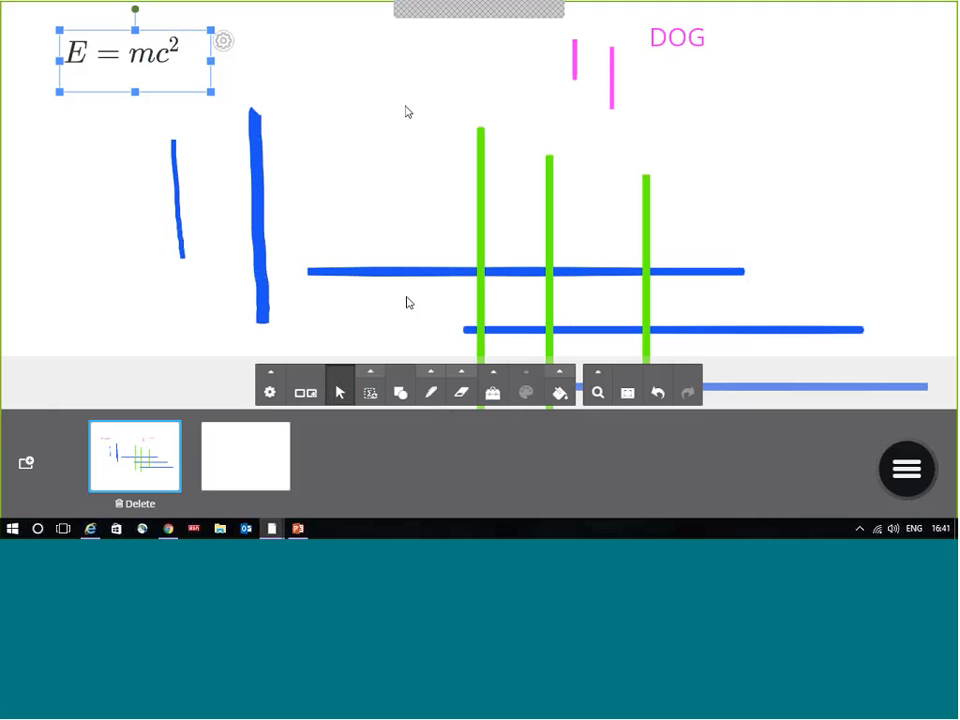
# Place the ruler on the canvas below the DOG text, across the rightmost green vertical line
pyautogui.click(492, 383)
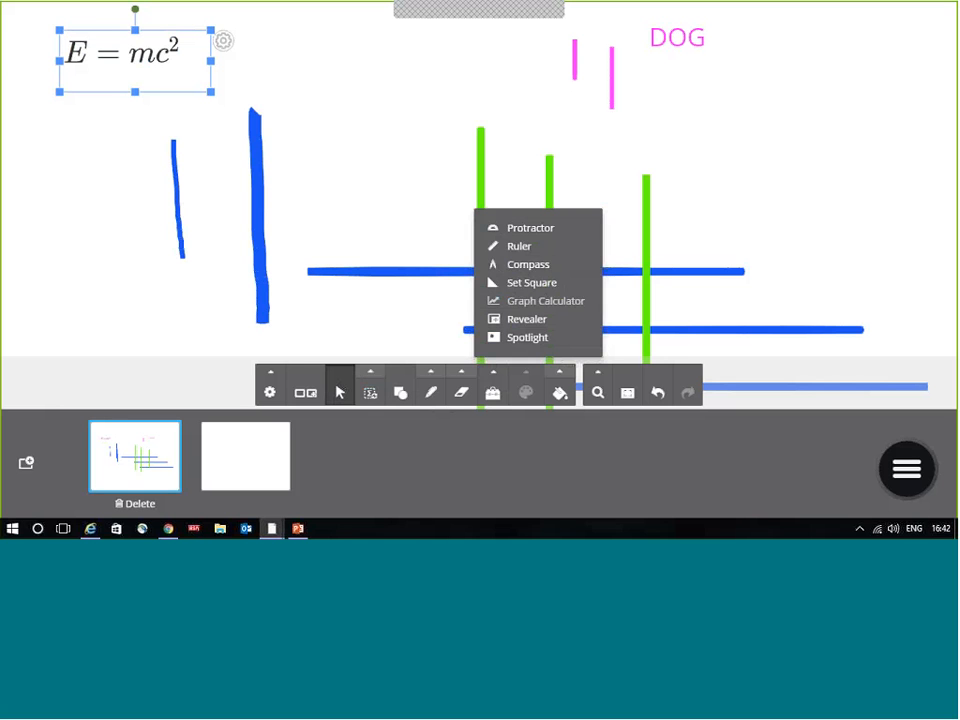
pyautogui.click(522, 249)
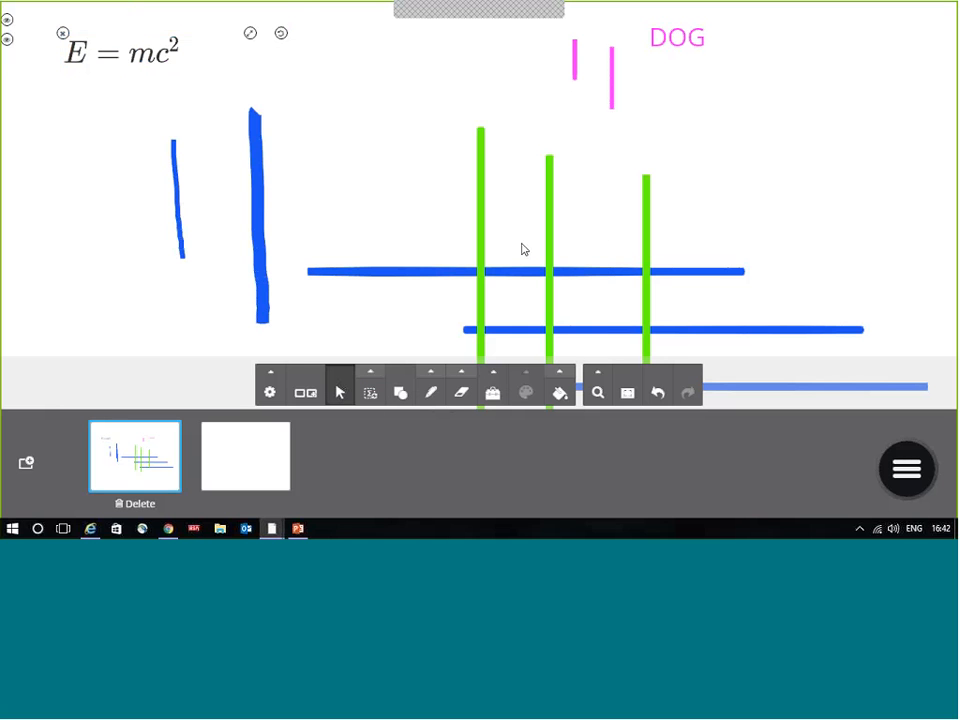
pyautogui.moveTo(180, 41); pyautogui.dragTo(698, 187)
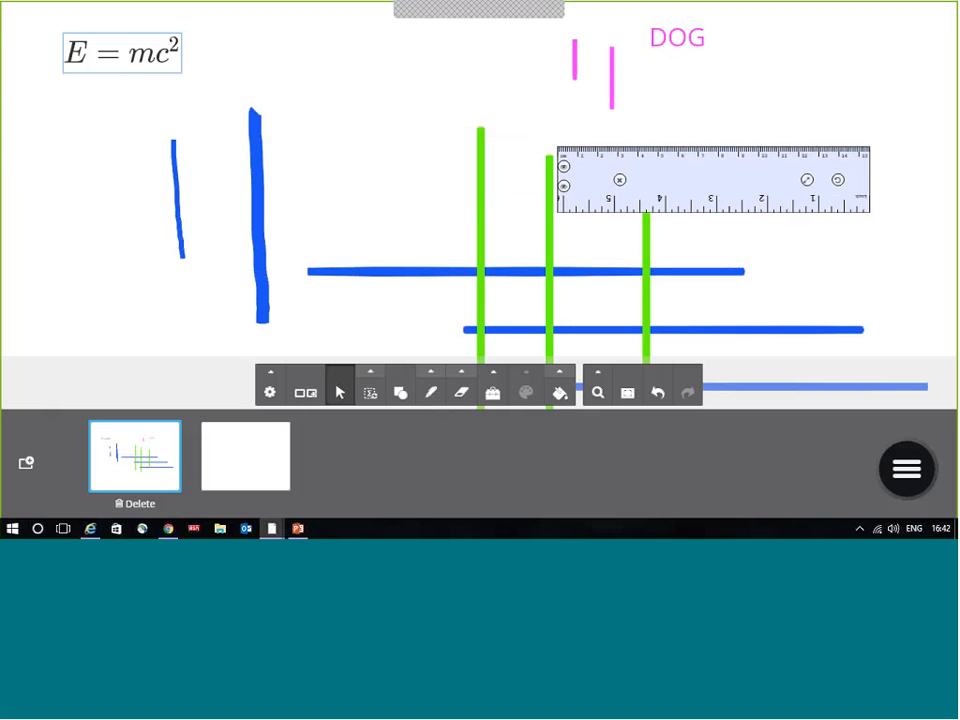
# Draw a horizontal green line along the ruler's edge and two slanted ones crossing it at different ruler angles
pyautogui.moveTo(581, 148); pyautogui.dragTo(858, 152)
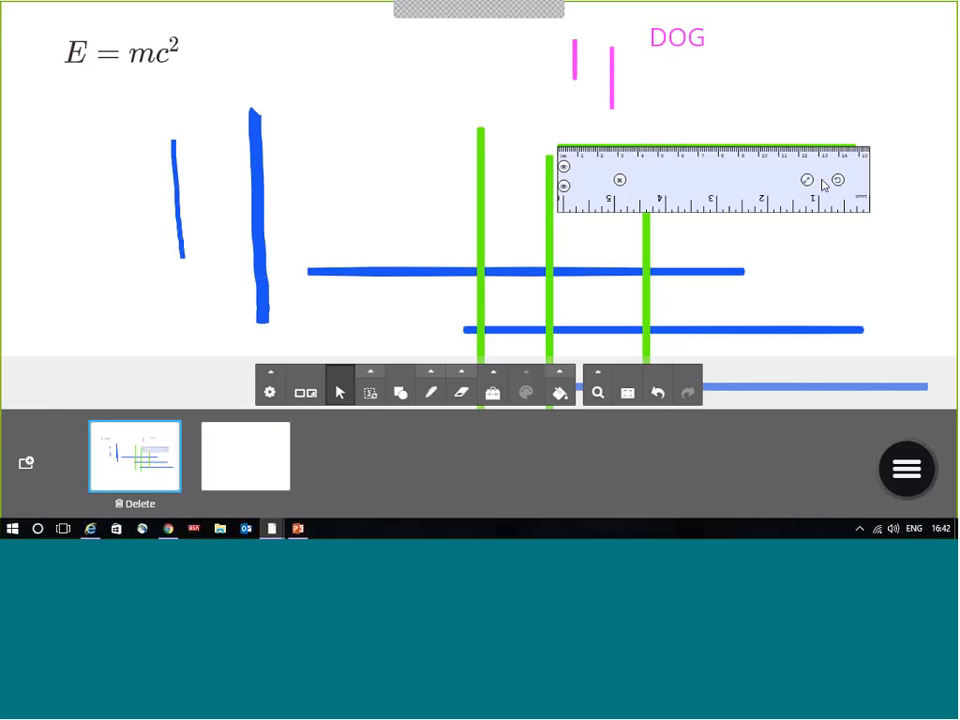
pyautogui.moveTo(838, 181); pyautogui.dragTo(771, 289)
pyautogui.moveTo(695, 72)
pyautogui.mouseDown()
pyautogui.moveTo(812, 290)
pyautogui.moveTo(828, 222)
pyautogui.moveTo(824, 120)
pyautogui.mouseUp()
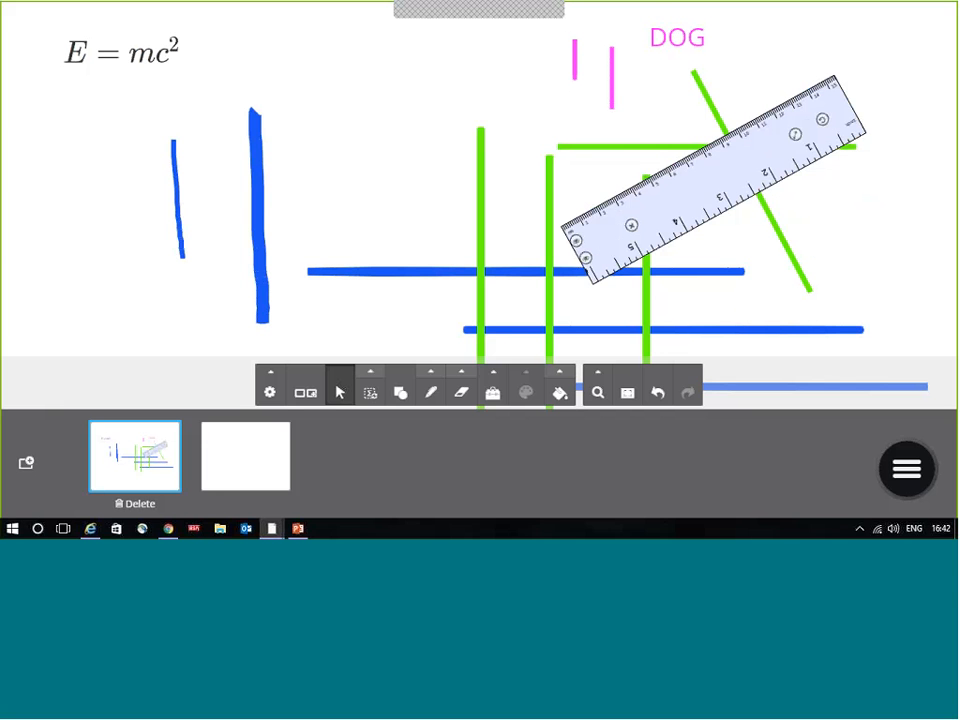
# Move the ruler over the thick blue vertical stroke and draw two crossing green lines along its edge, rotating it between them
pyautogui.moveTo(655, 200)
pyautogui.mouseDown()
pyautogui.moveTo(574, 206)
pyautogui.moveTo(349, 190)
pyautogui.moveTo(254, 233)
pyautogui.mouseUp()
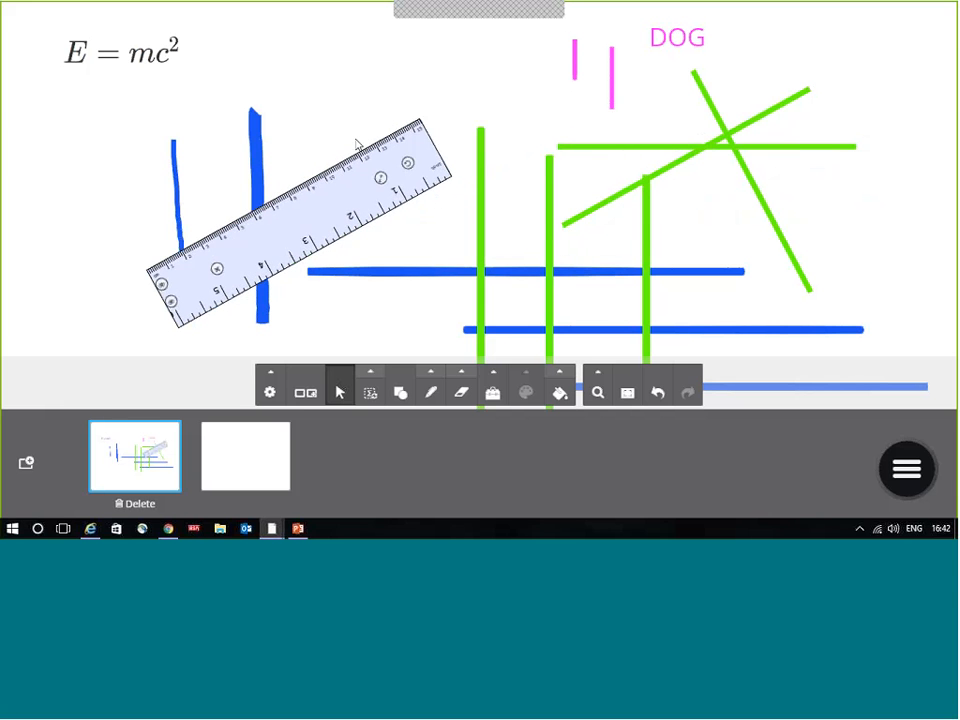
pyautogui.moveTo(180, 229); pyautogui.dragTo(420, 114)
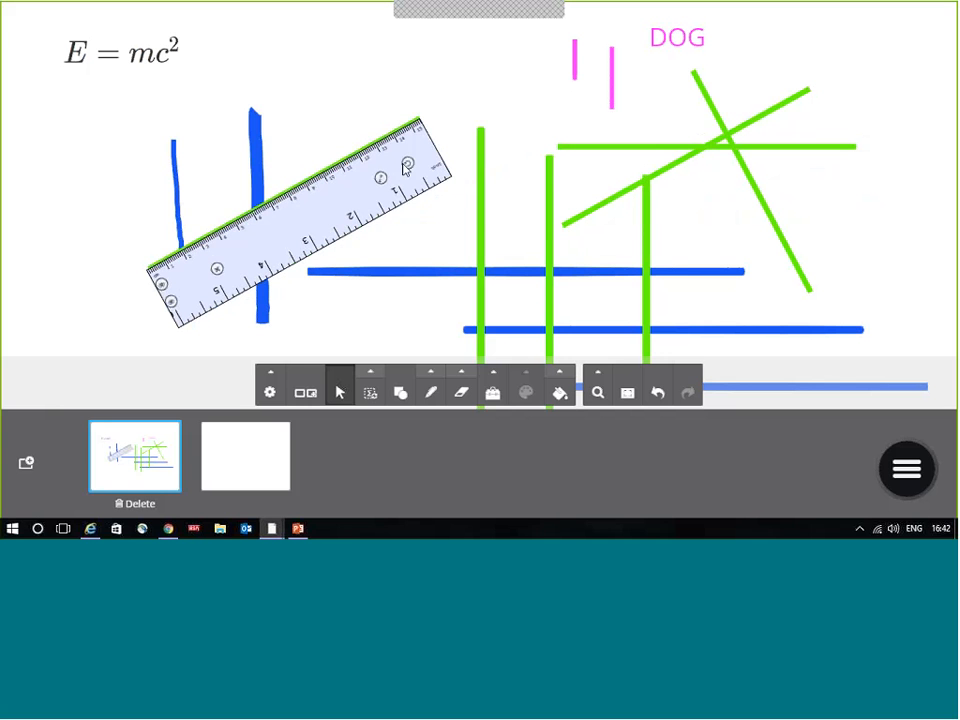
pyautogui.moveTo(404, 168); pyautogui.dragTo(427, 310)
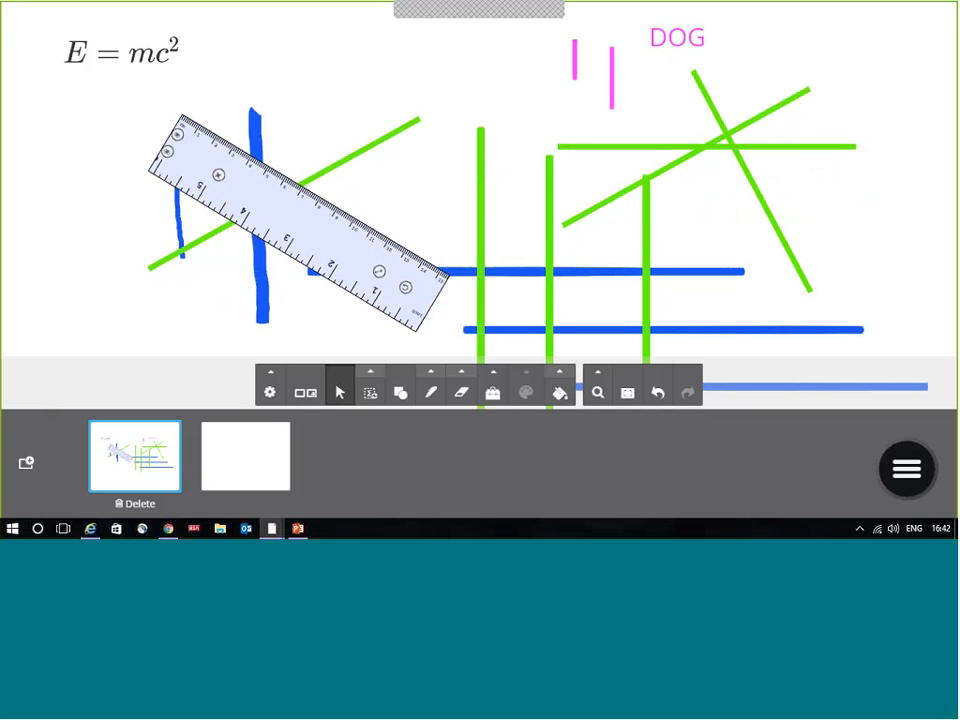
pyautogui.moveTo(205, 125); pyautogui.dragTo(360, 212)
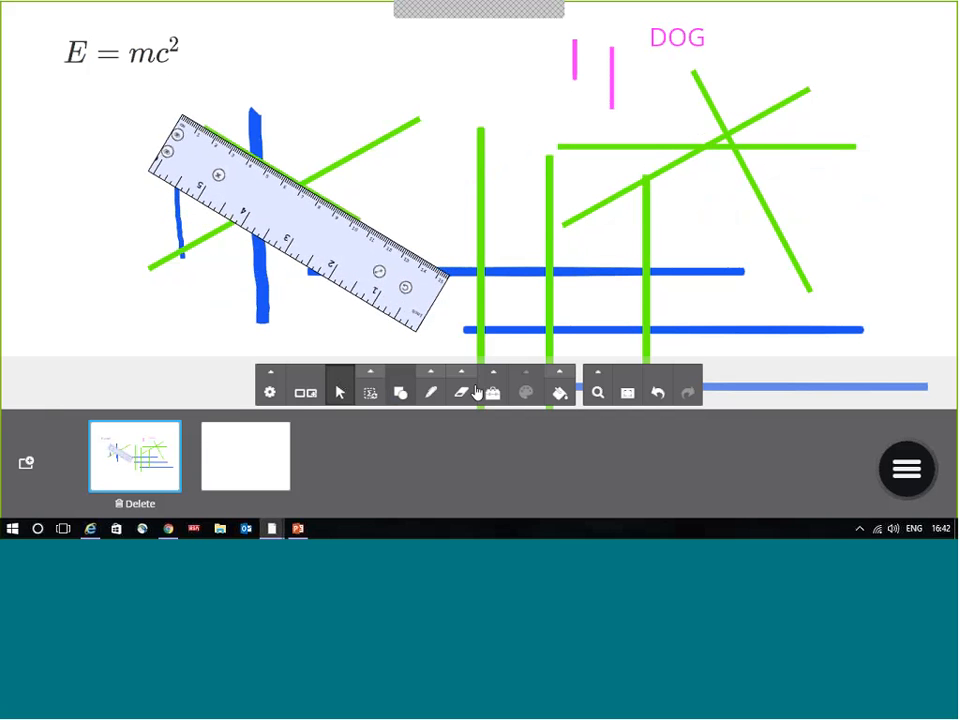
# Remove the ruler and hide the page carousel
pyautogui.click(219, 176)
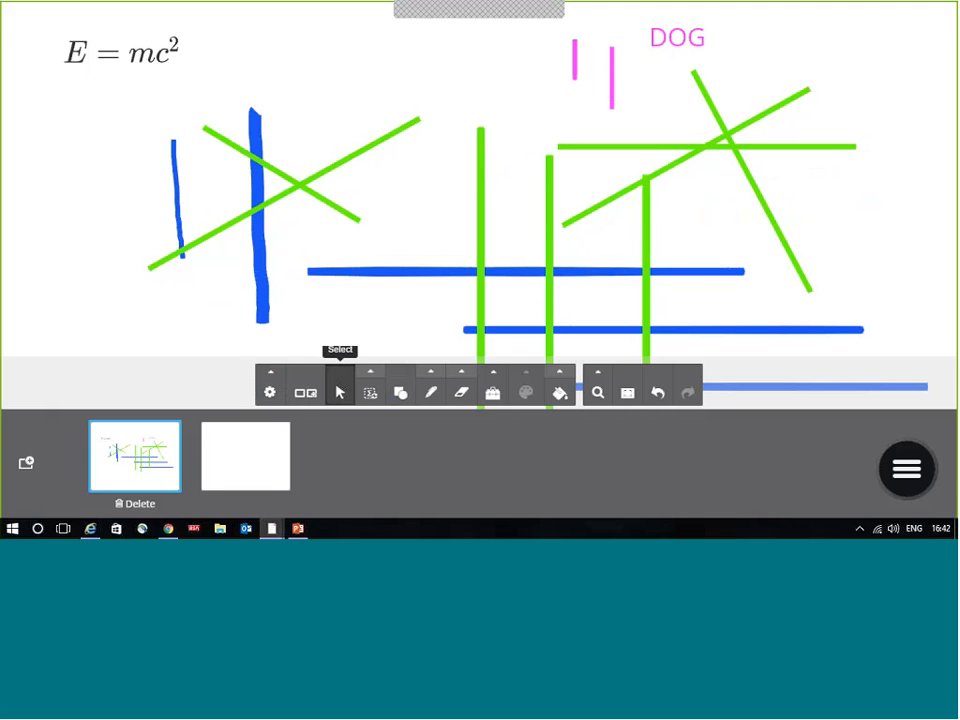
pyautogui.click(305, 395)
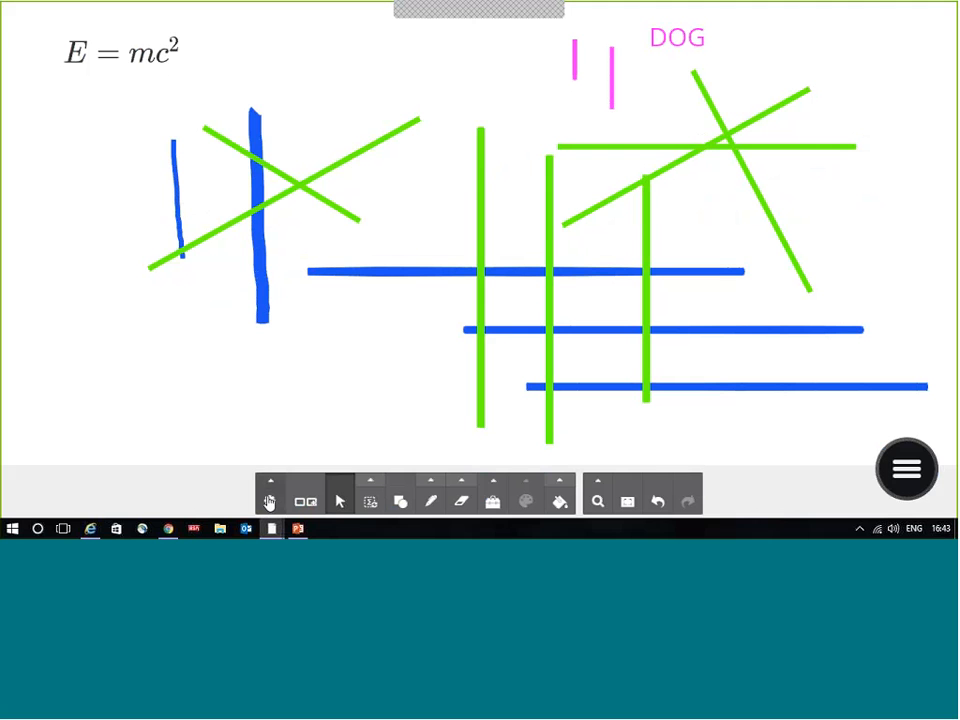
# Save the whiteboard as a ClassFlow lesson named New Lesson.cfl on the Desktop
pyautogui.click(269, 498)
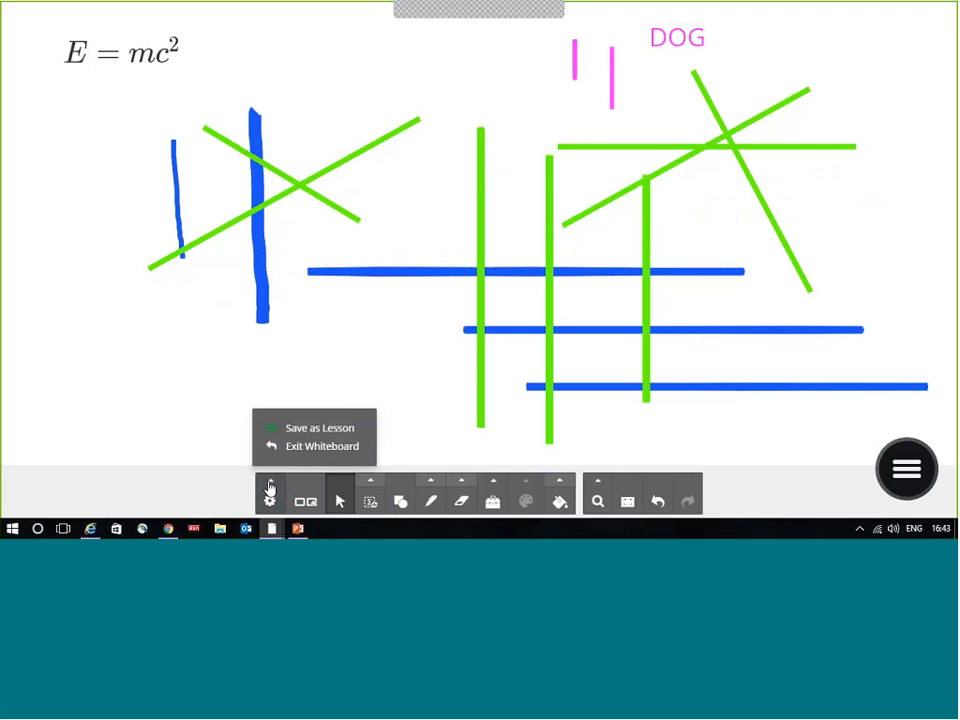
pyautogui.click(316, 429)
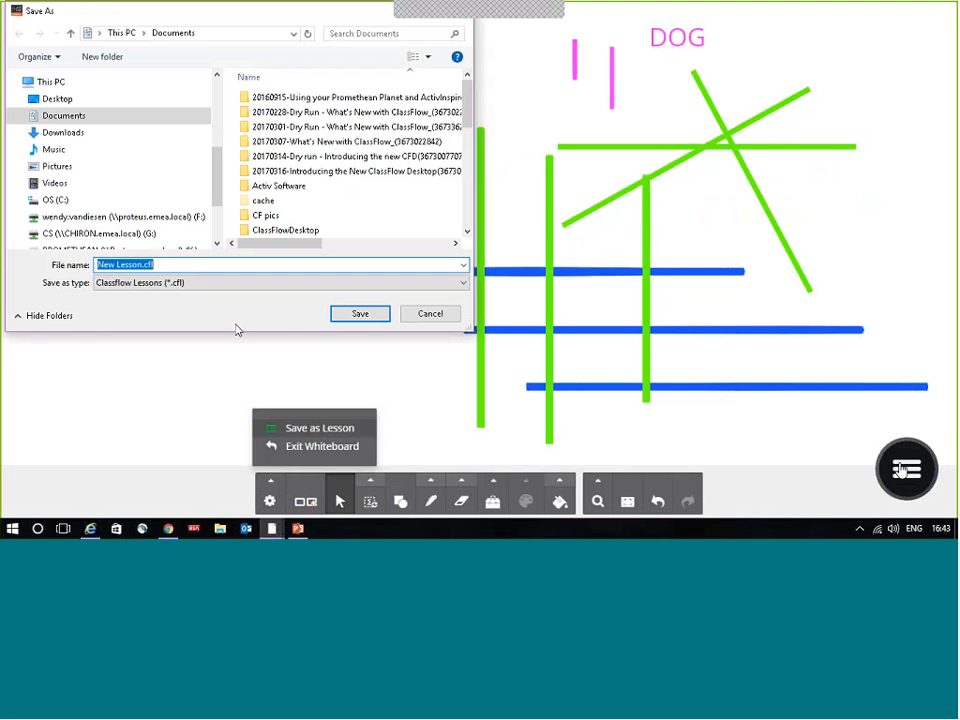
pyautogui.click(60, 100)
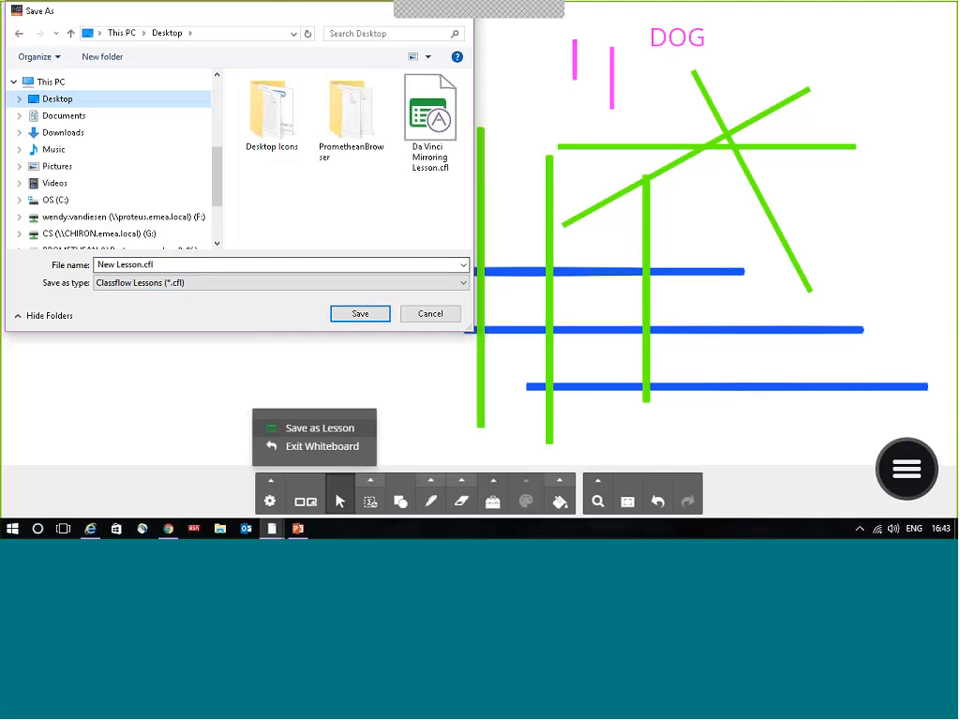
pyautogui.click(358, 314)
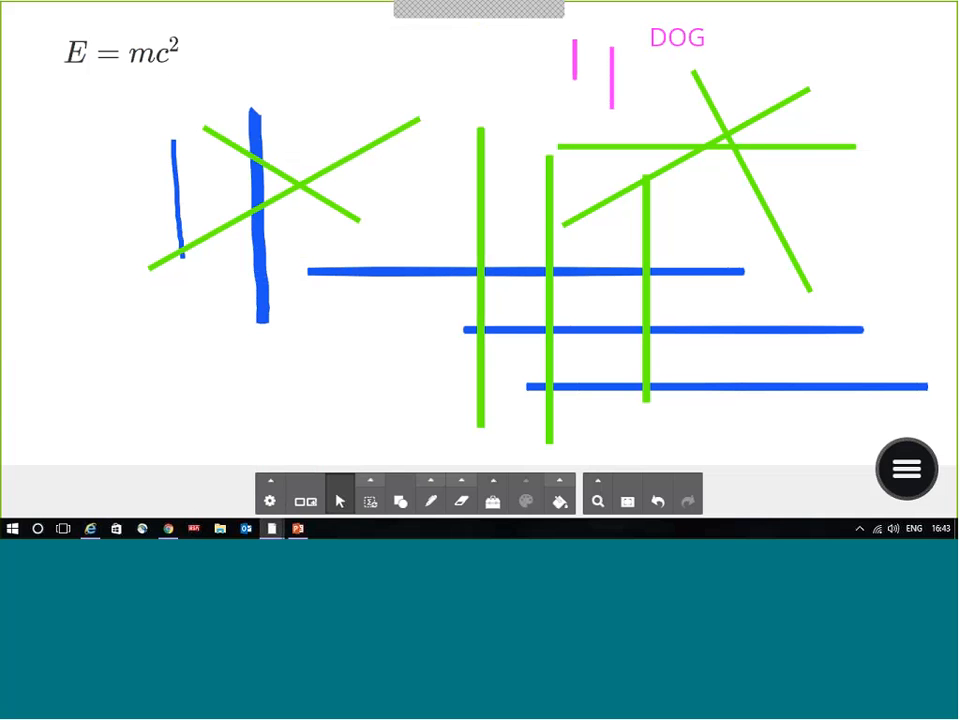
pyautogui.click(270, 485)
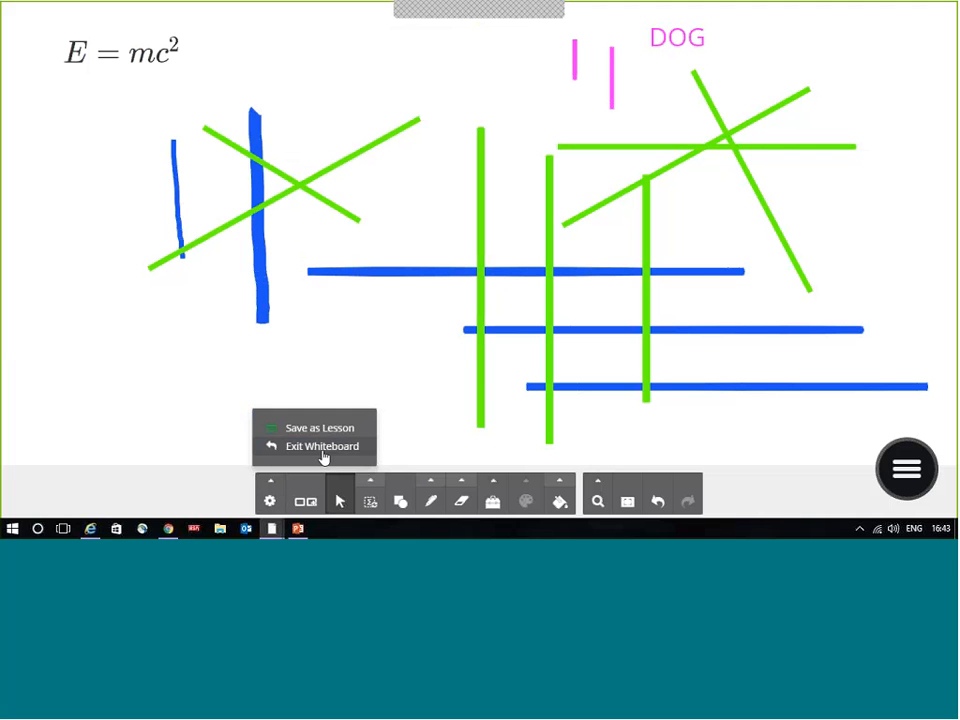
pyautogui.click(244, 415)
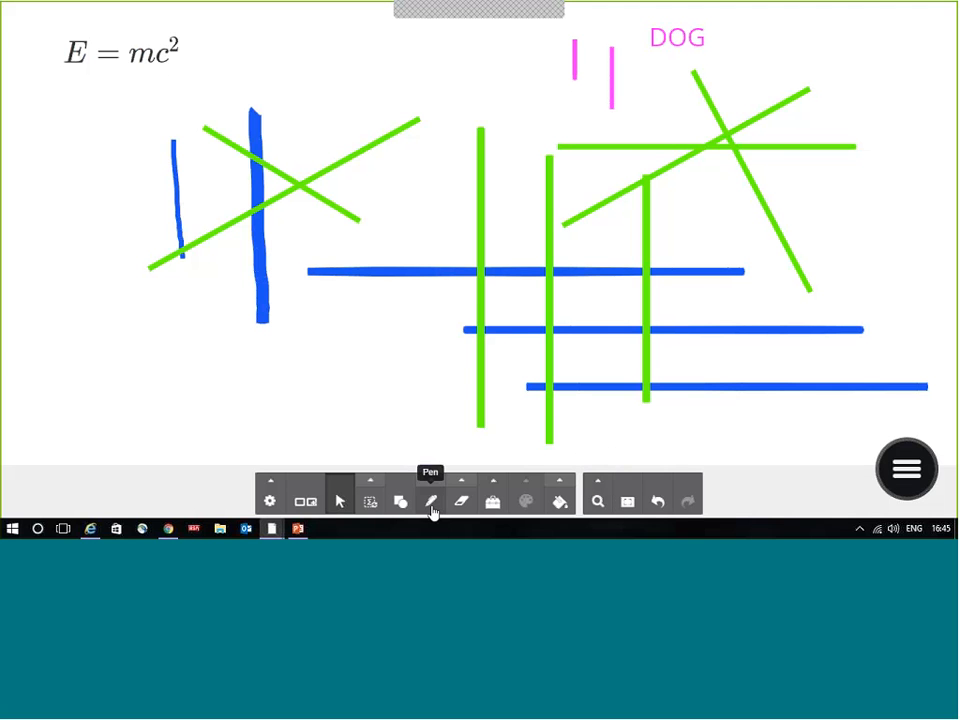
pyautogui.moveTo(59, 15); pyautogui.dragTo(376, 204)
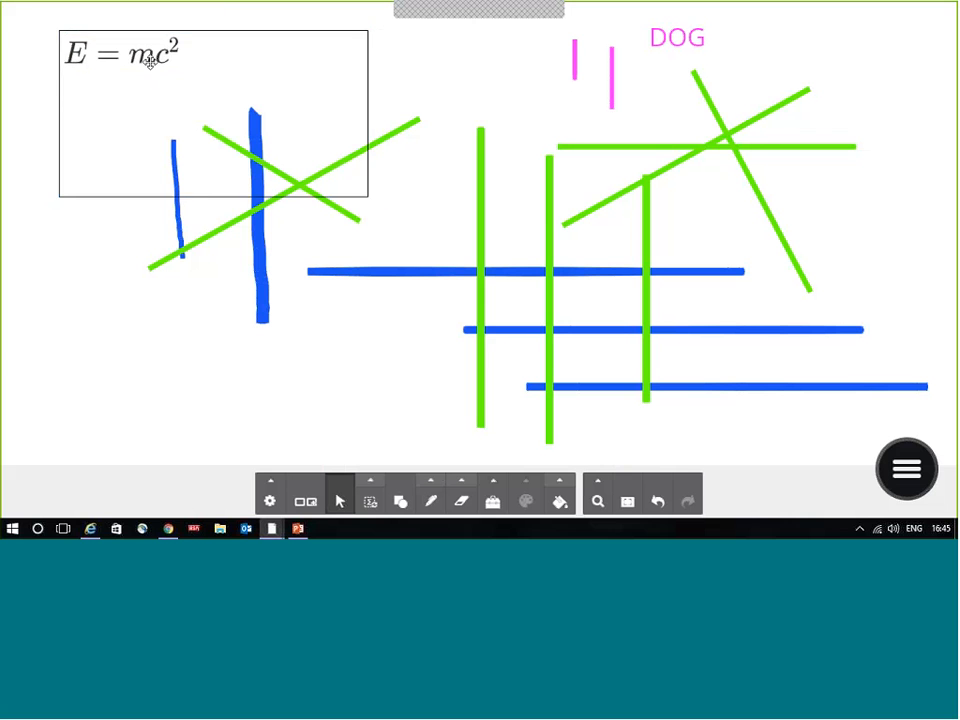
pyautogui.doubleClick(276, 141)
pyautogui.click(389, 100)
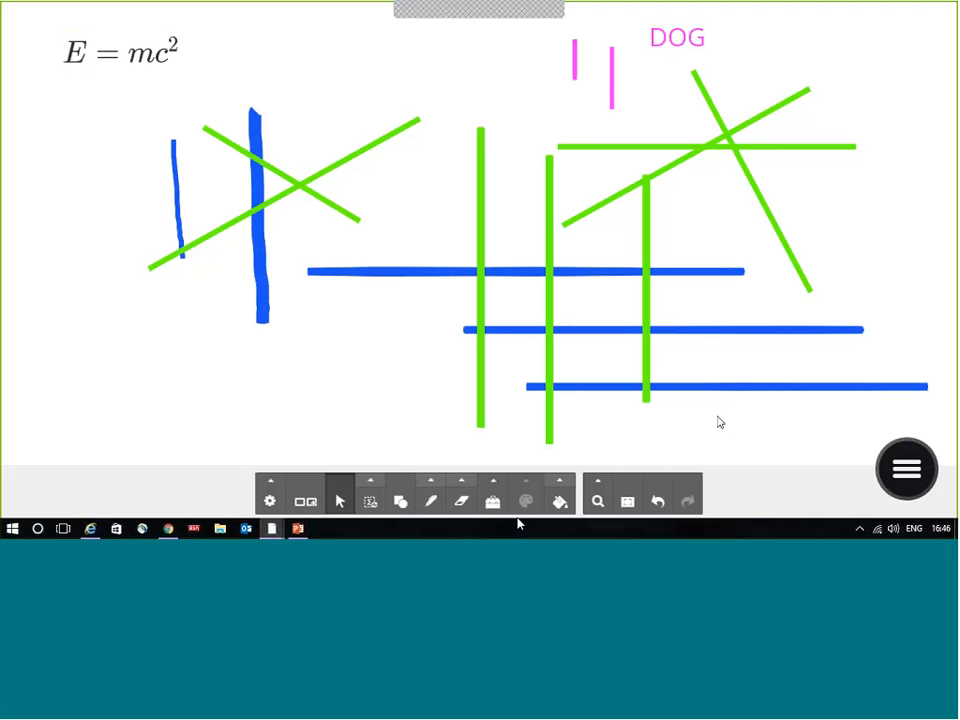
# Insert a five-point star, move it to the lower end of the thick blue stroke and enlarge it
pyautogui.click(397, 505)
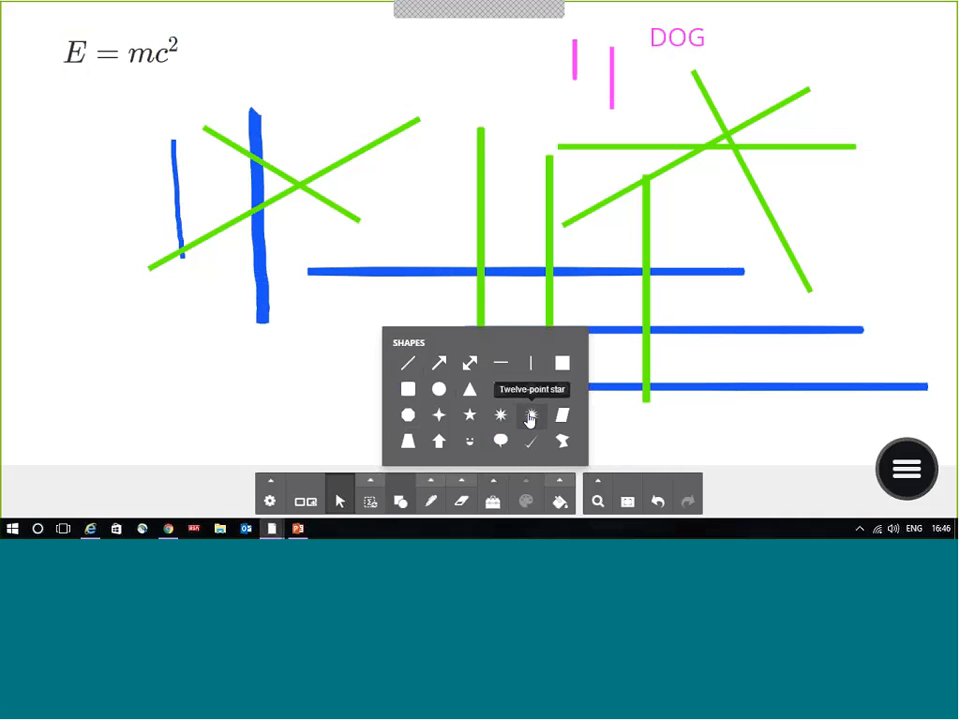
pyautogui.click(470, 416)
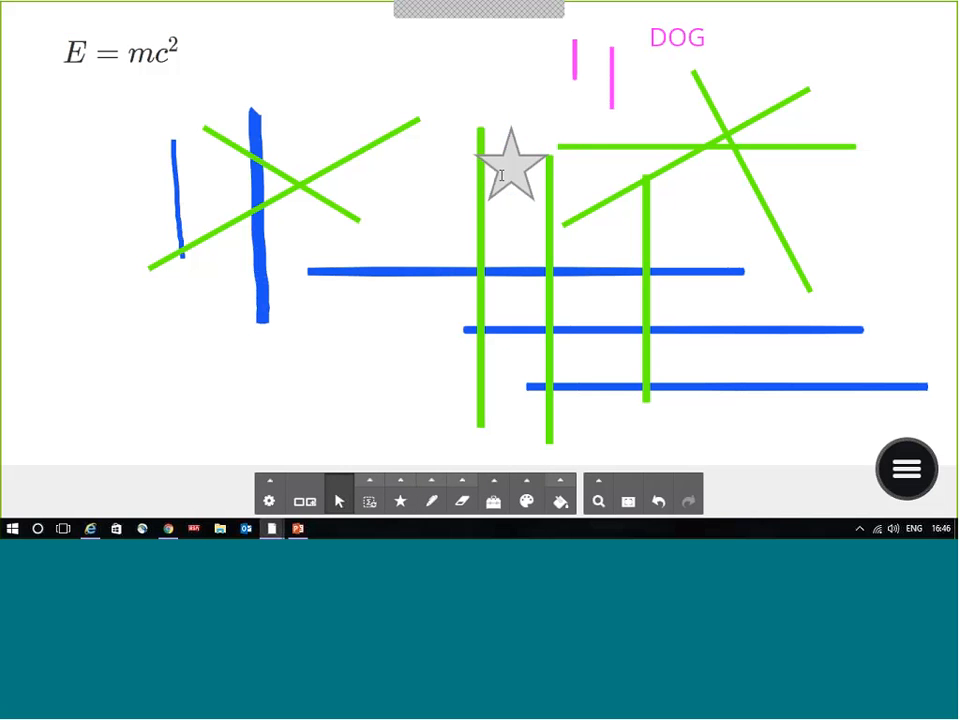
pyautogui.moveTo(501, 175); pyautogui.dragTo(304, 343)
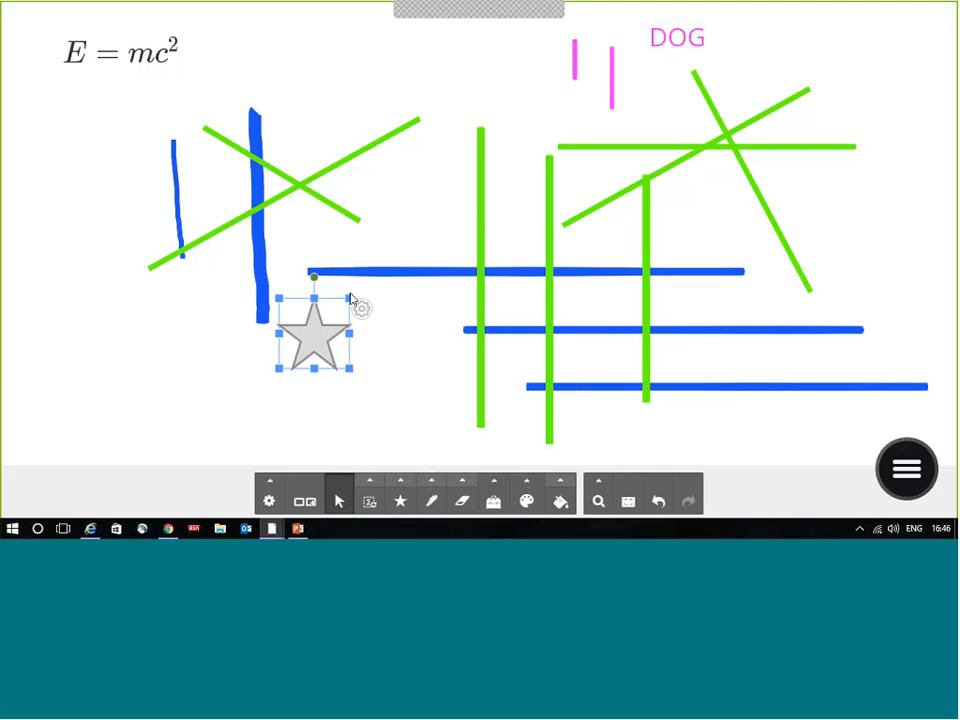
pyautogui.moveTo(350, 298); pyautogui.dragTo(462, 215)
pyautogui.moveTo(386, 298); pyautogui.dragTo(361, 345)
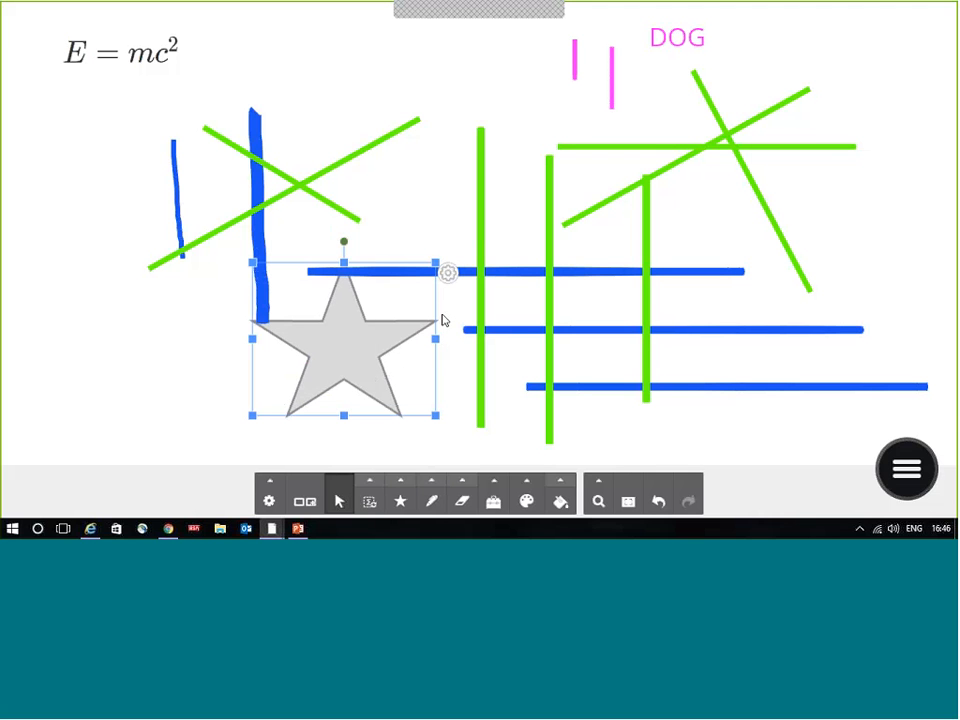
# Stretch the star's two lower points outward with Edit Points and place the star over the thick blue stroke's lower end
pyautogui.click(448, 274)
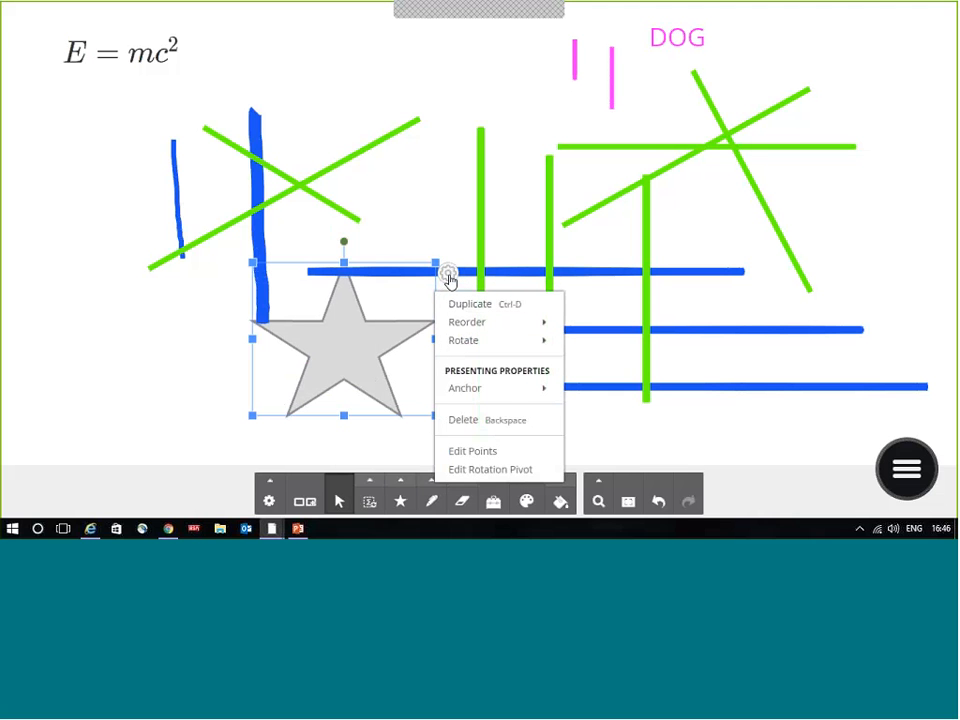
pyautogui.moveTo(506, 393)
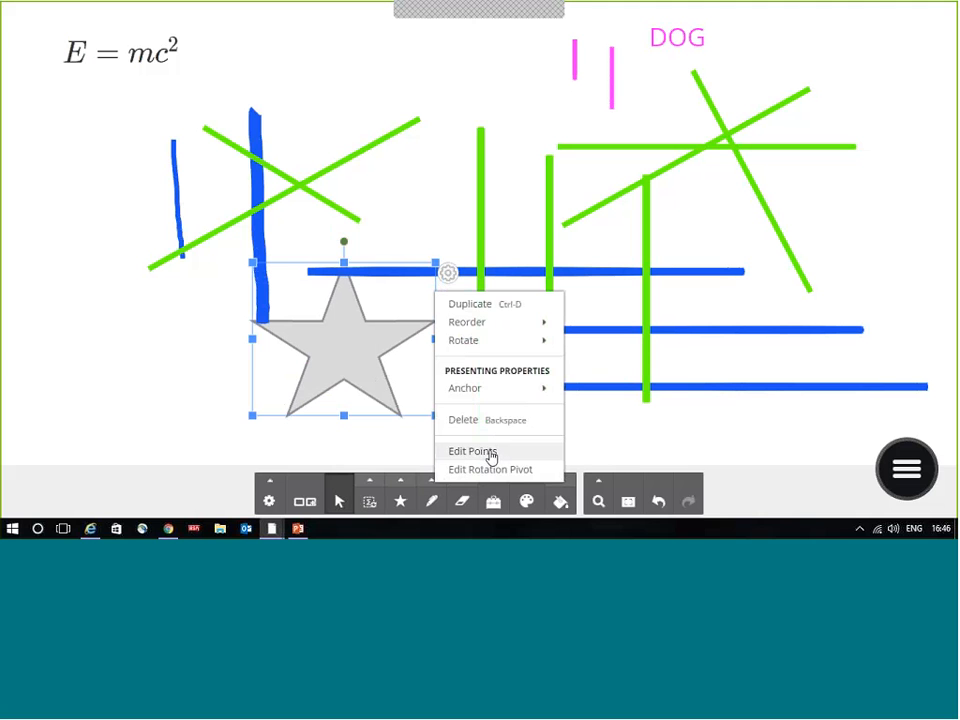
pyautogui.click(485, 457)
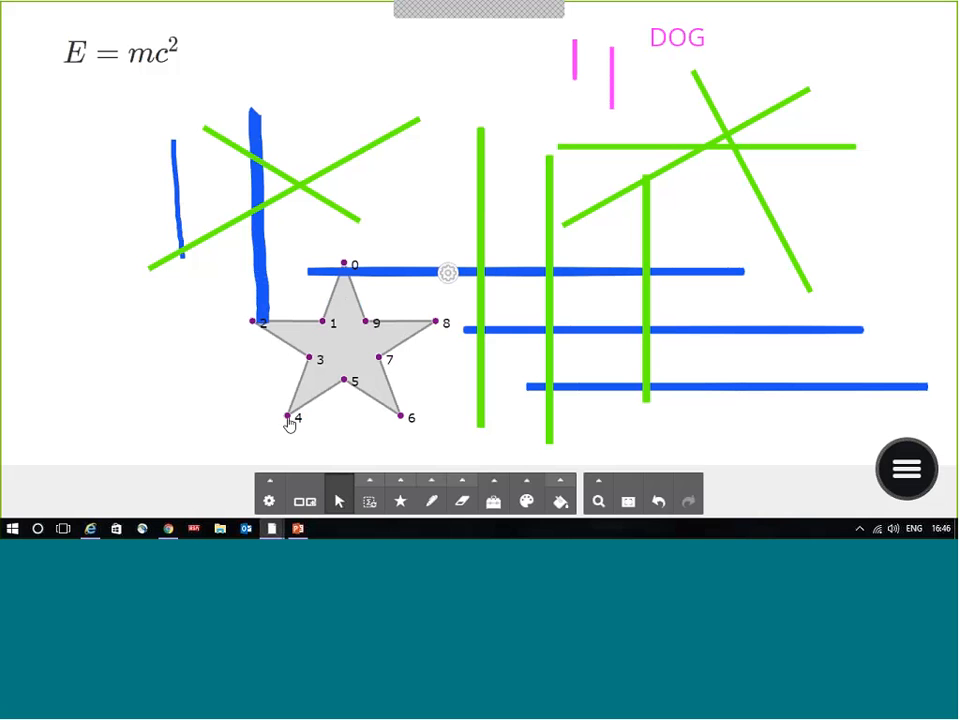
pyautogui.moveTo(288, 417); pyautogui.dragTo(186, 426)
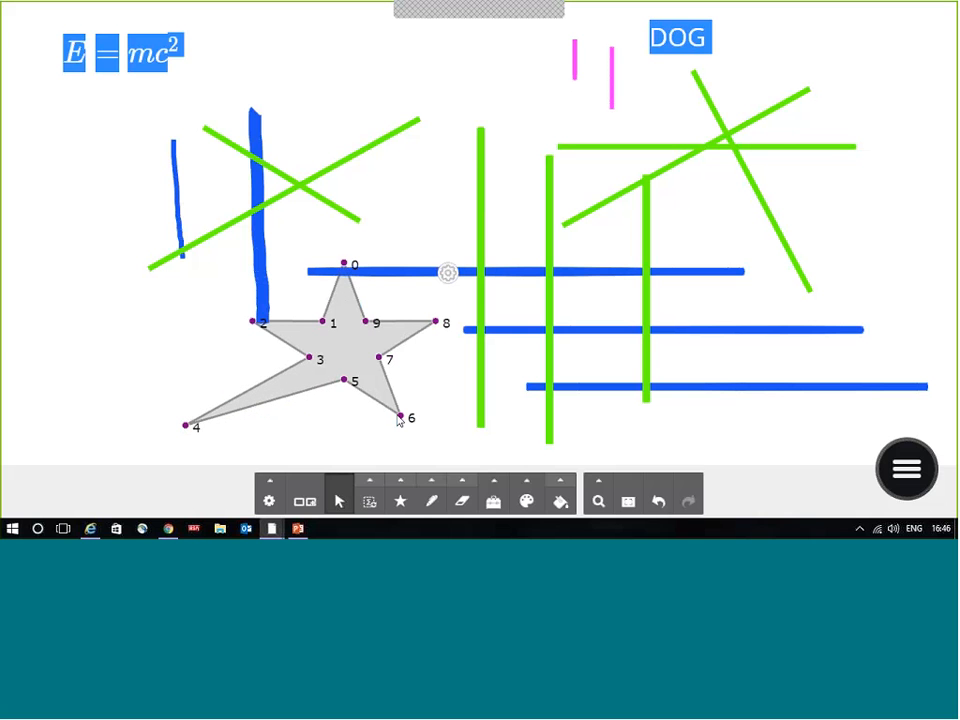
pyautogui.moveTo(437, 427); pyautogui.dragTo(480, 421)
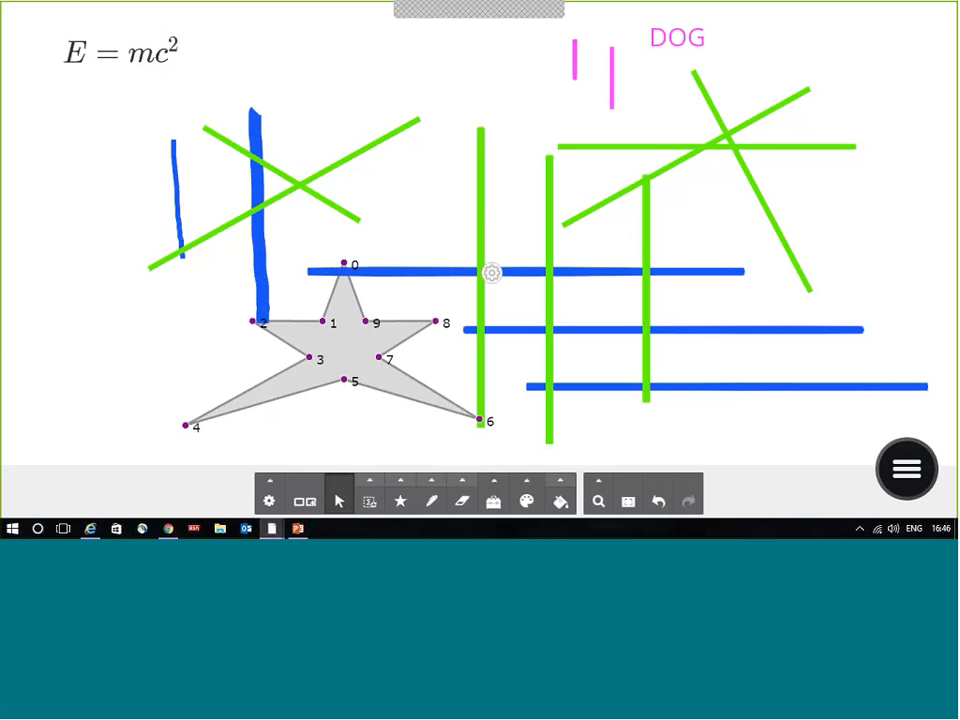
pyautogui.click(490, 273)
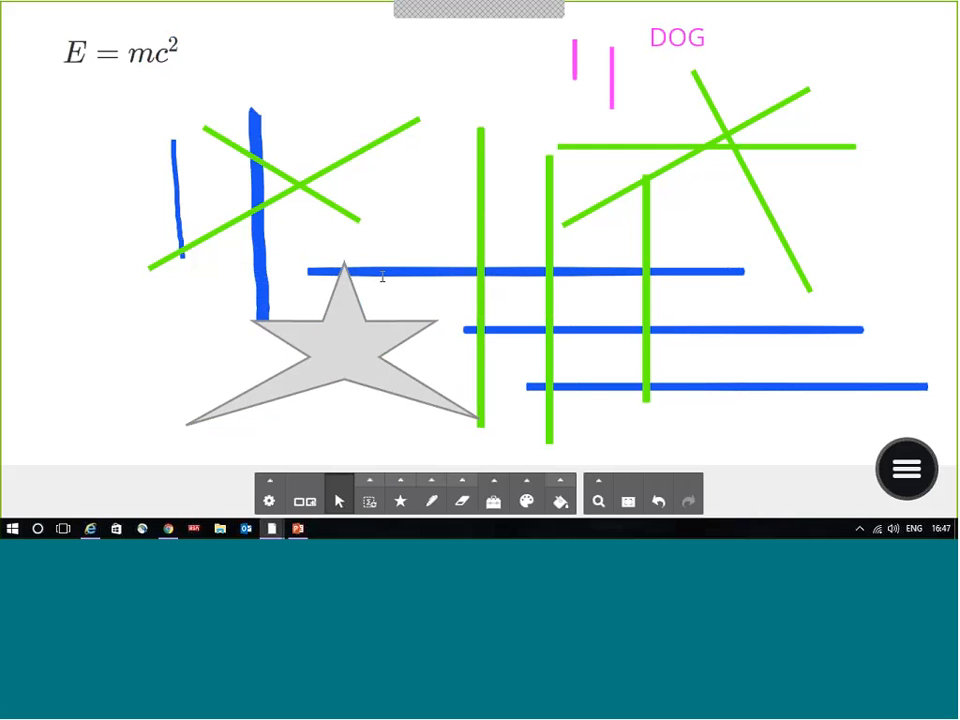
pyautogui.moveTo(338, 352); pyautogui.dragTo(339, 107)
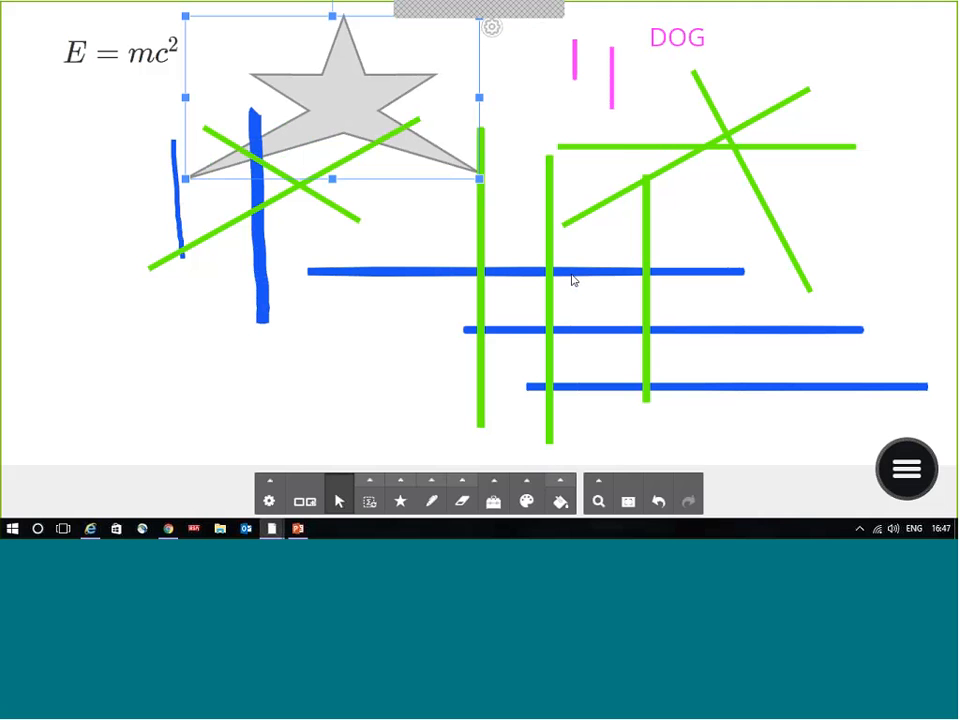
pyautogui.moveTo(402, 108); pyautogui.dragTo(290, 336)
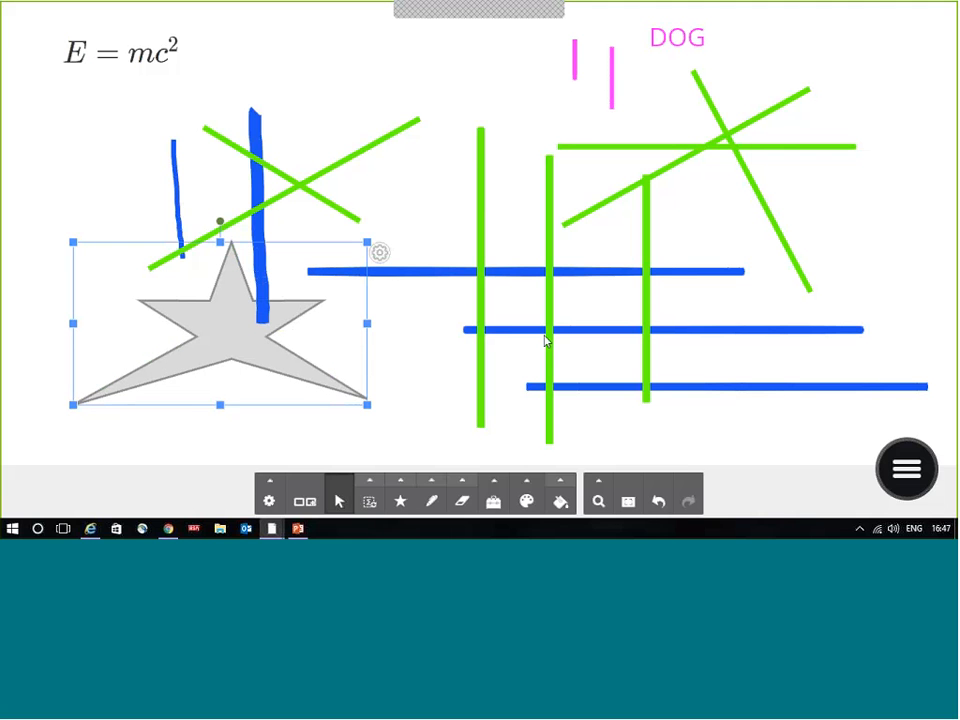
# Fill the reshaped star with bright red
pyautogui.click(561, 485)
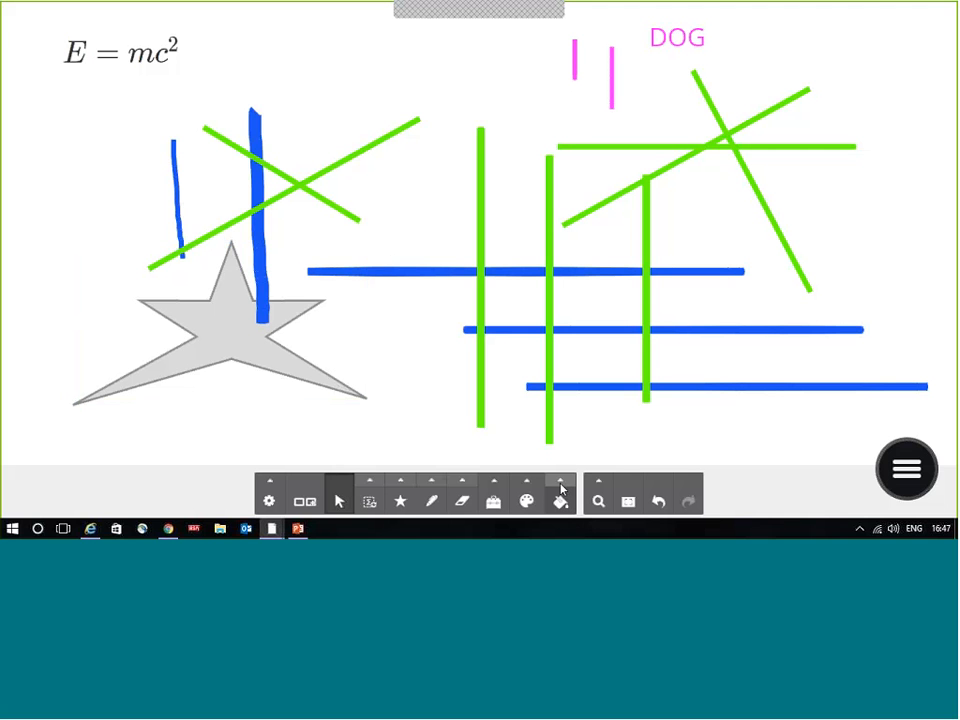
pyautogui.click(561, 490)
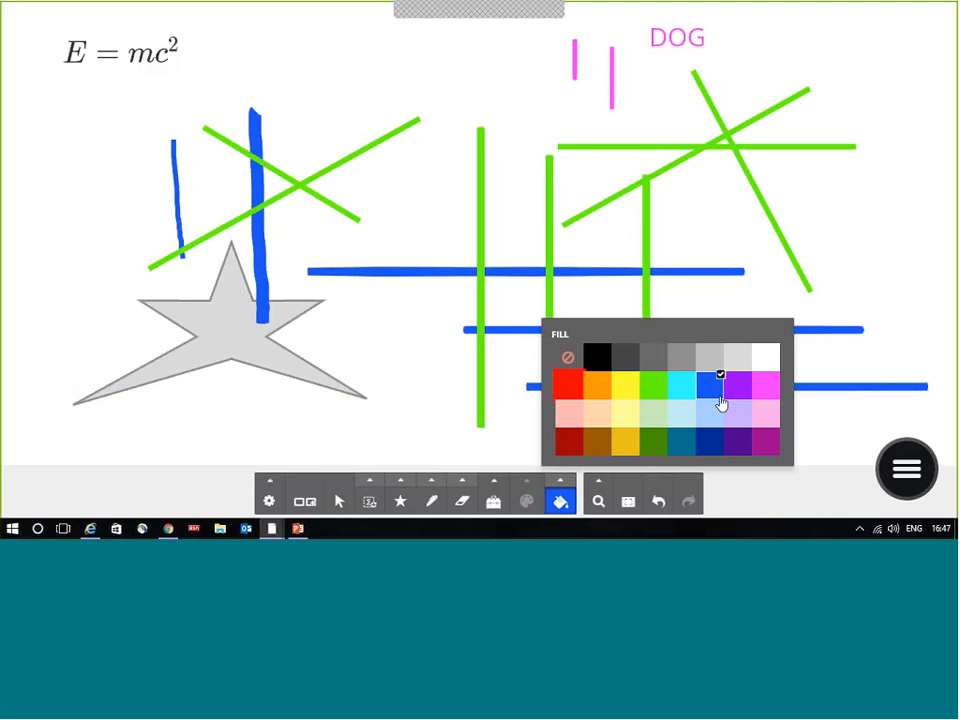
pyautogui.click(574, 392)
pyautogui.click(210, 324)
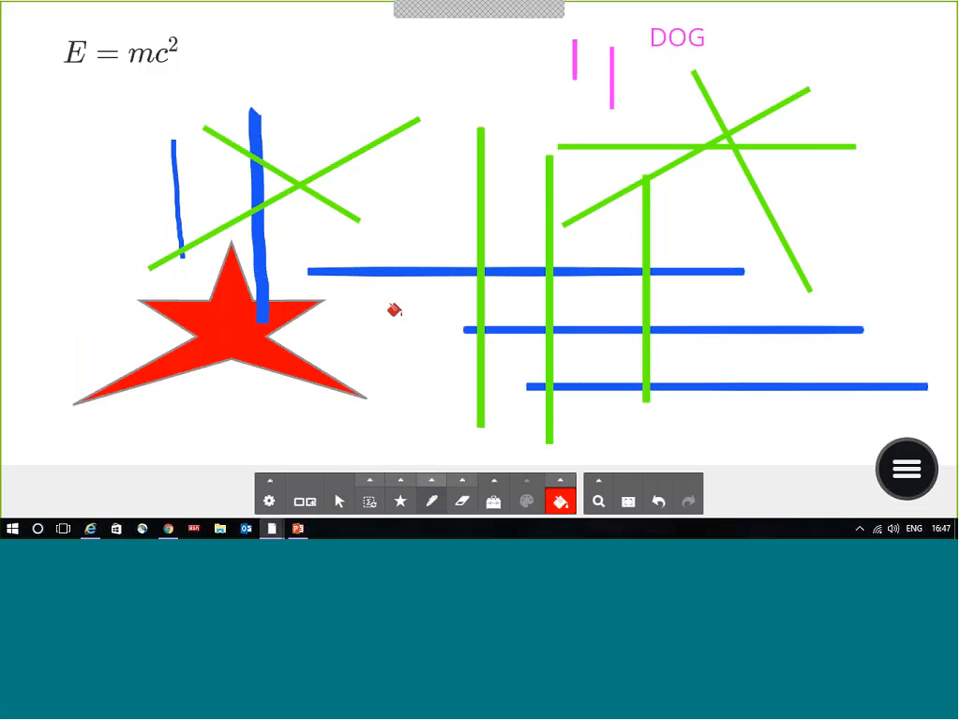
# Fill the whiteboard page background with light grey
pyautogui.click(561, 500)
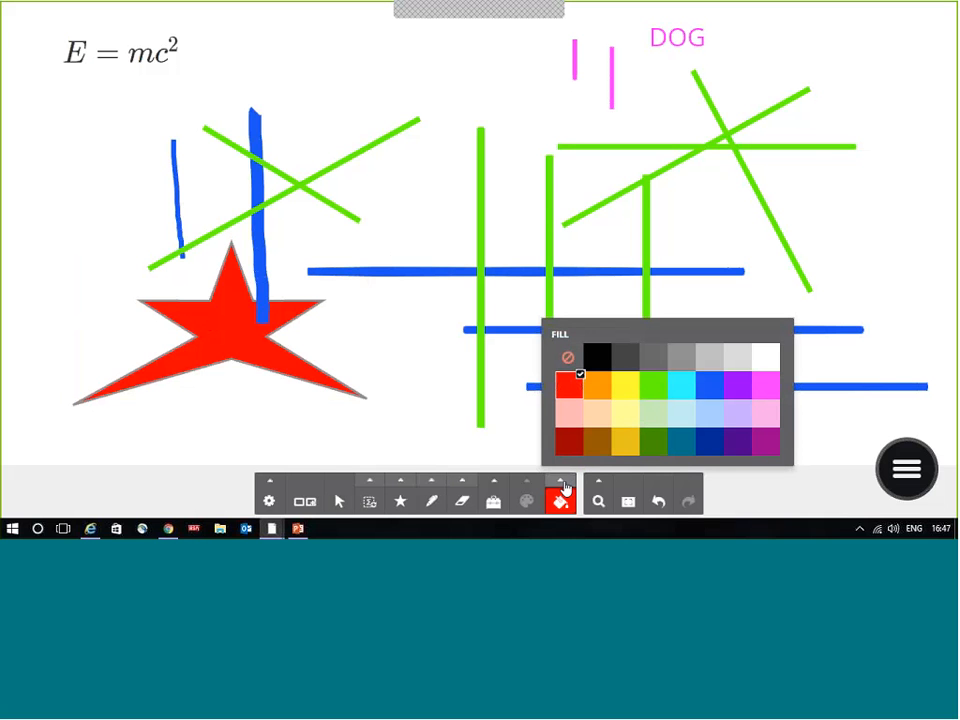
pyautogui.click(738, 362)
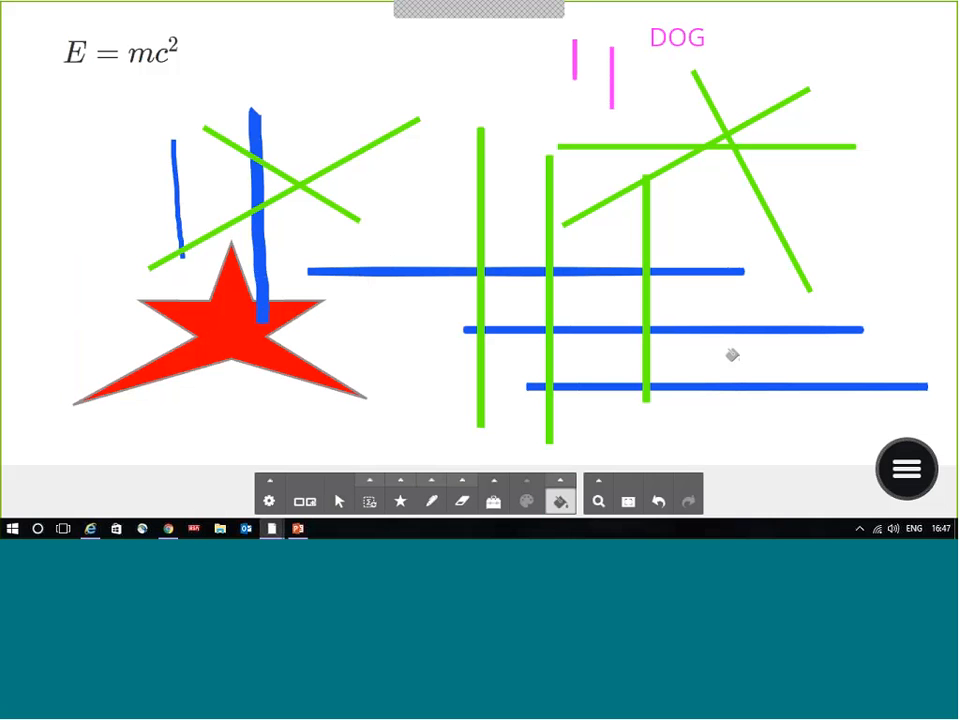
pyautogui.click(732, 354)
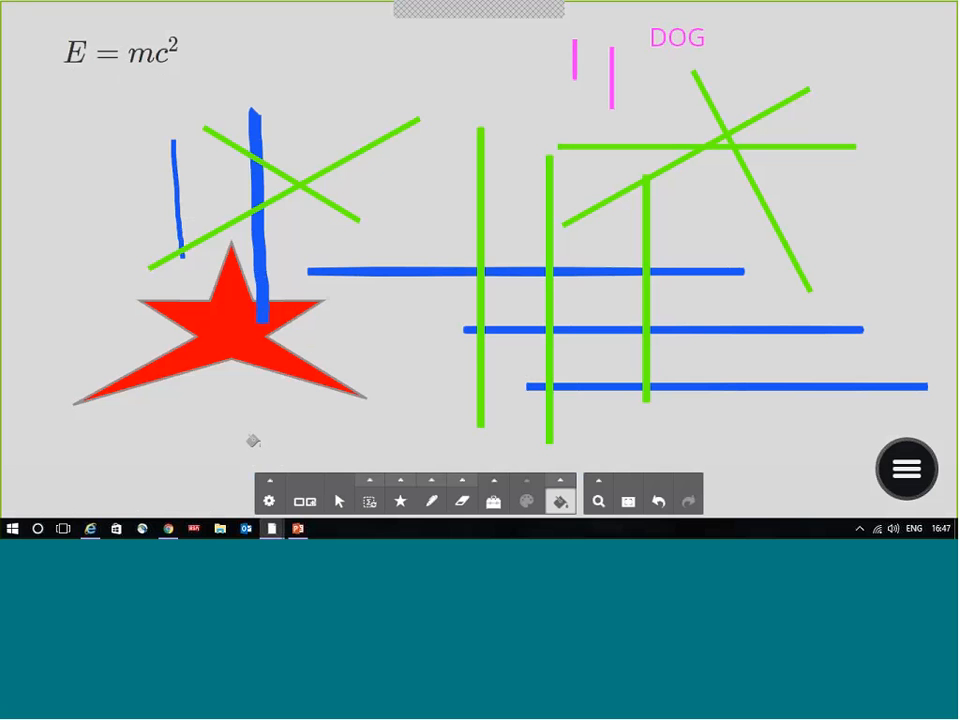
# Exit the whiteboard and return to the desktop
pyautogui.click(269, 483)
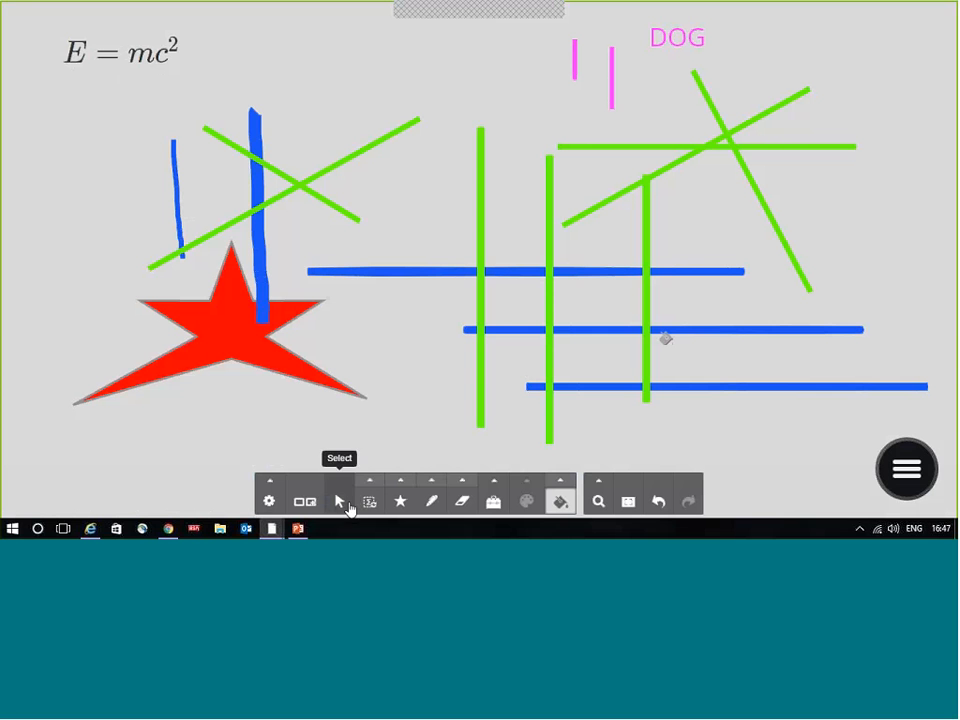
pyautogui.click(269, 490)
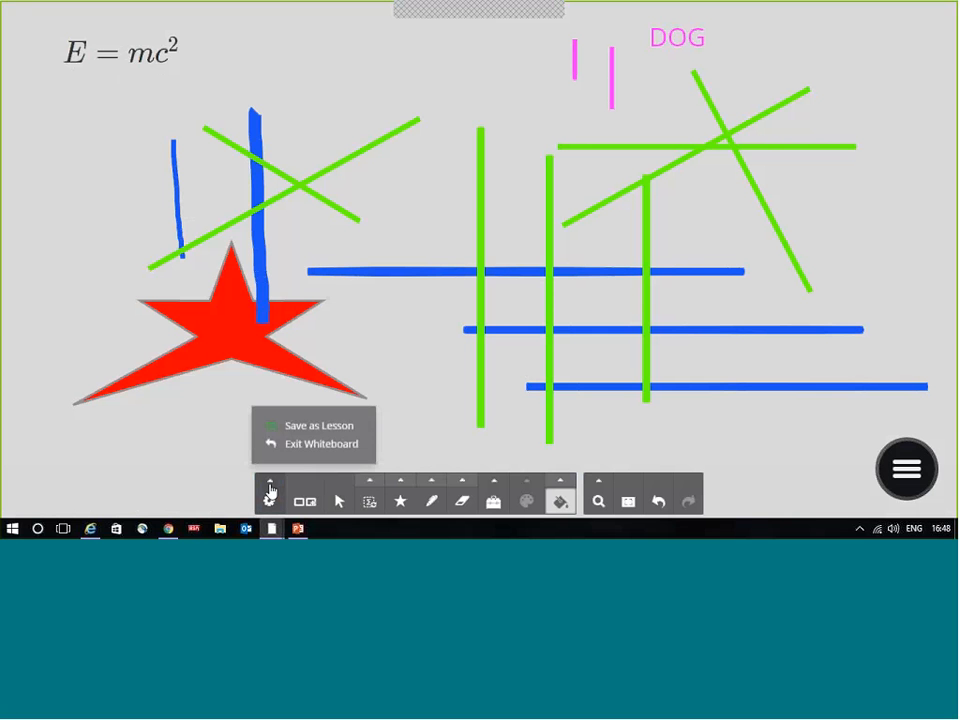
pyautogui.click(300, 448)
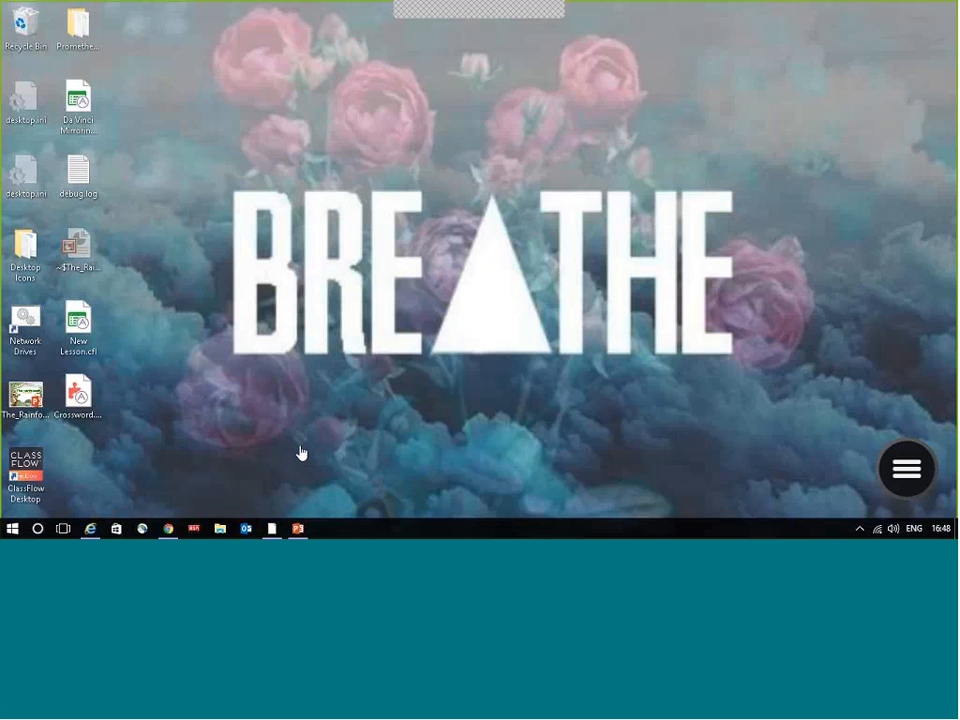
# Expand the ClassFlow launcher, move it inward from the desktop corner and open ClassFlow Resources
pyautogui.click(903, 472)
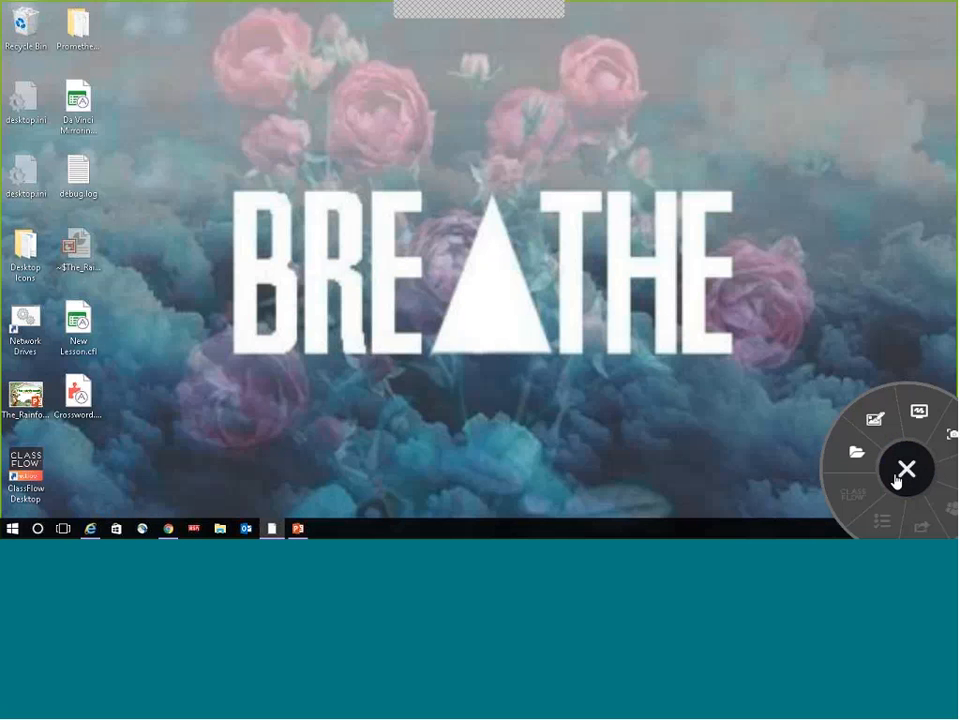
pyautogui.moveTo(896, 481); pyautogui.dragTo(748, 369)
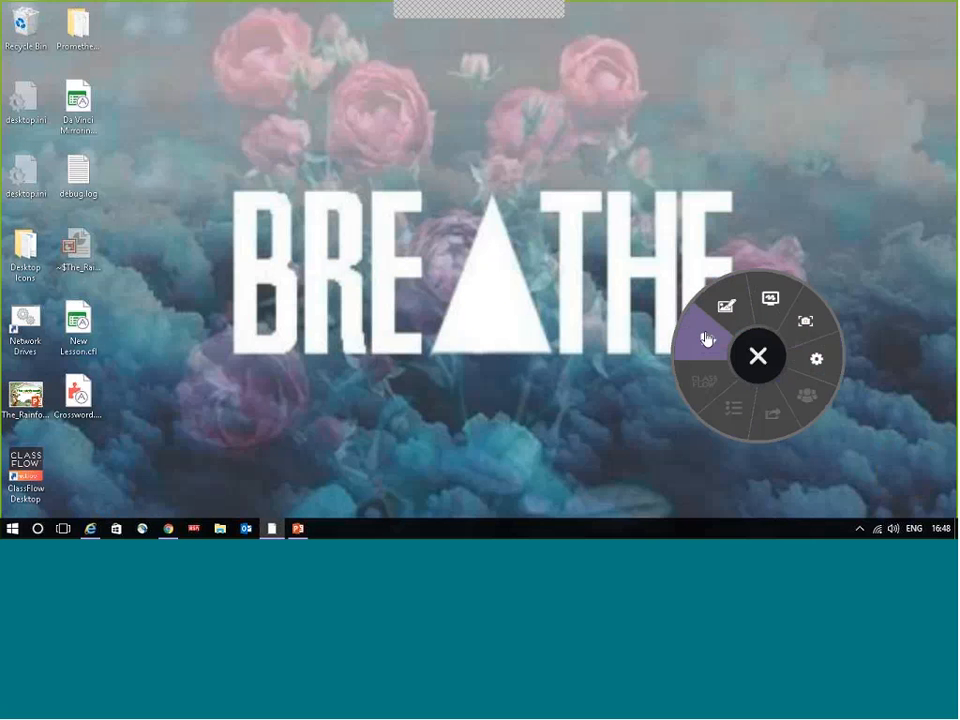
pyautogui.click(697, 333)
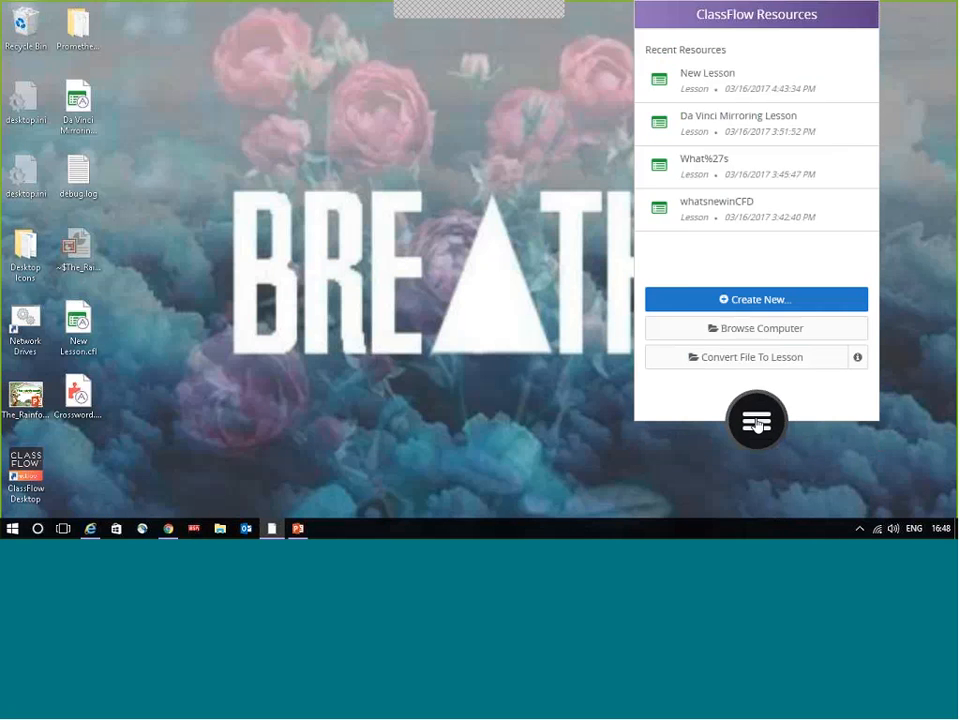
# Reopen ClassFlow Resources from the launcher and examine the options to create, browse for or convert files, then close it
pyautogui.click(757, 422)
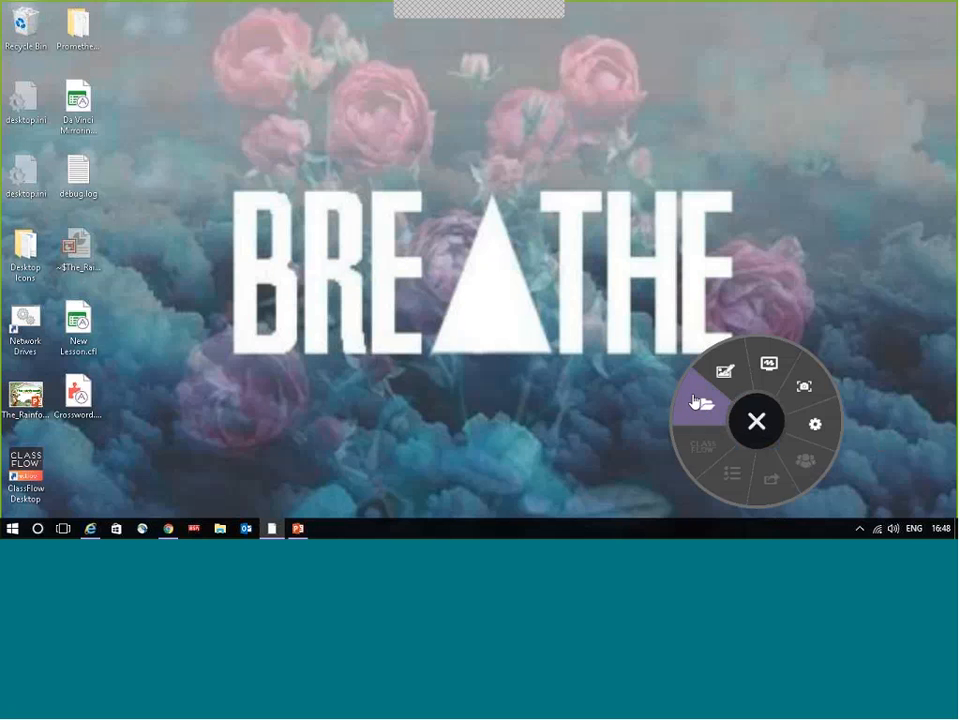
pyautogui.click(706, 406)
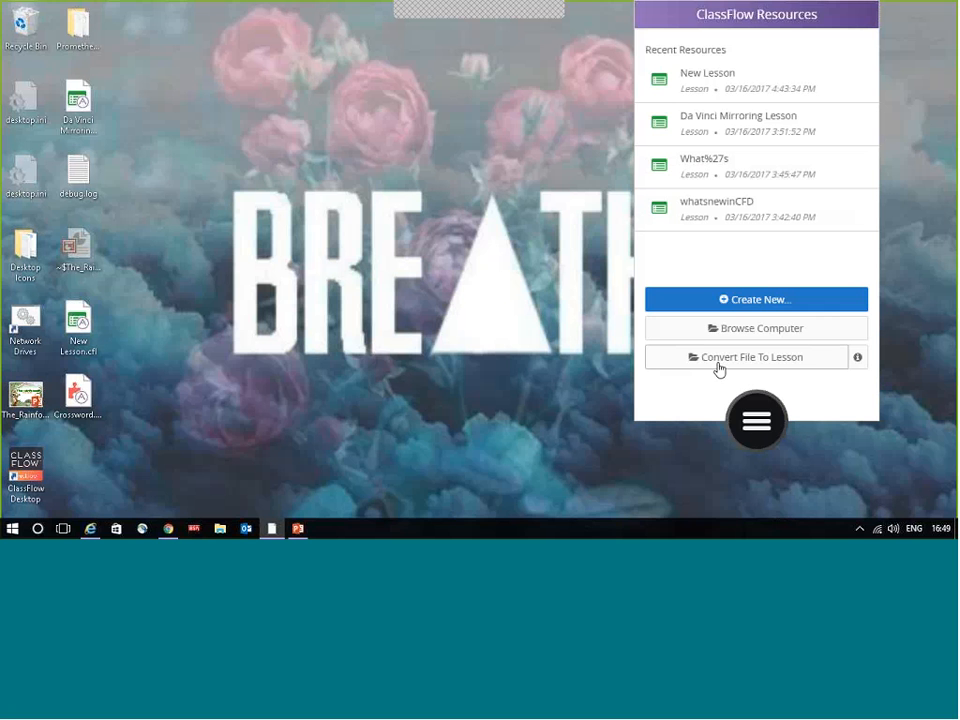
pyautogui.click(756, 425)
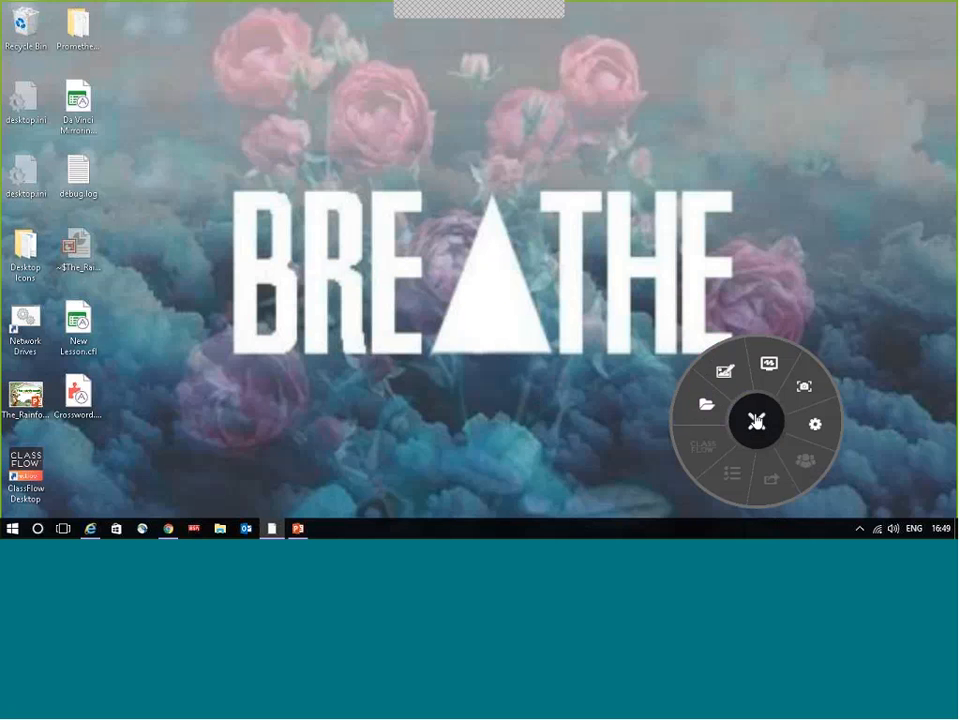
# Collapse the ClassFlow launcher, switch to the rainforest presentation in PowerPoint and run it as a slide show from slide 3
pyautogui.click(759, 414)
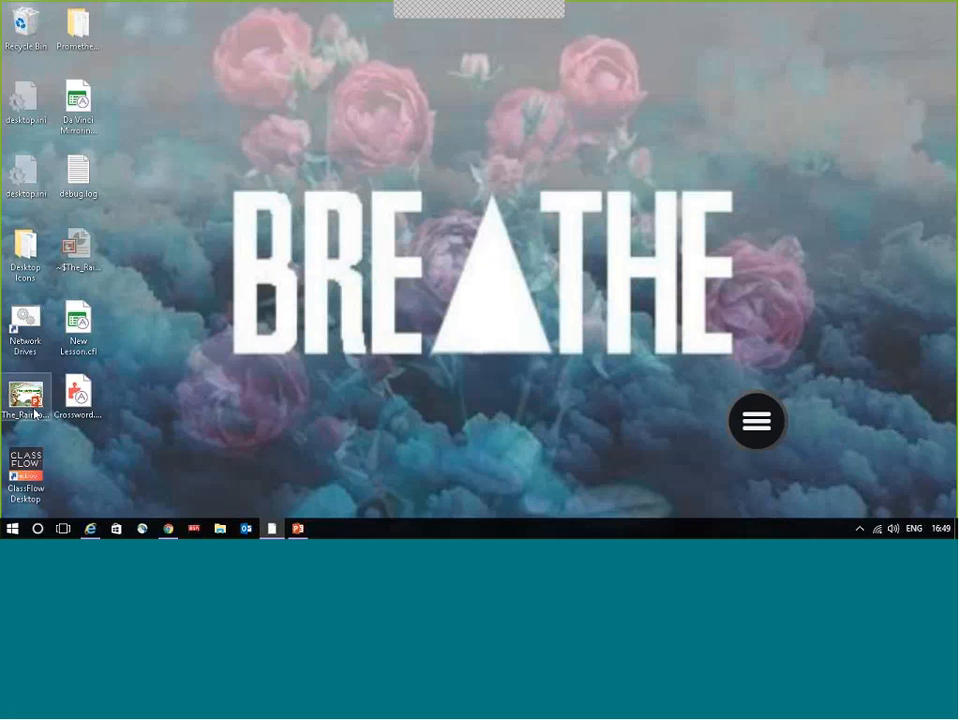
pyautogui.click(298, 529)
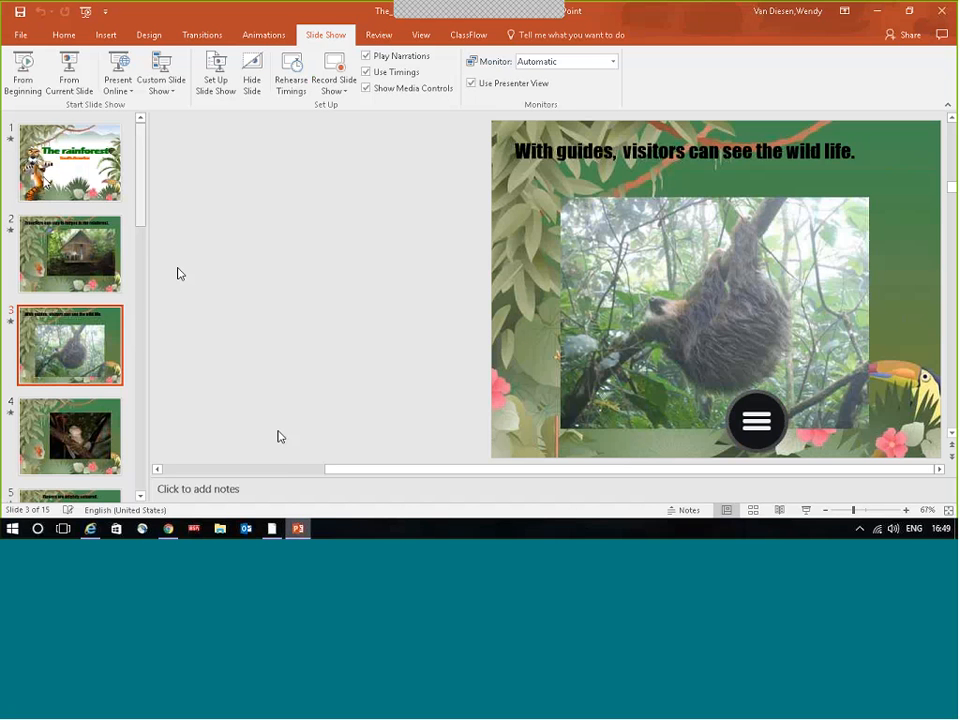
pyautogui.click(800, 511)
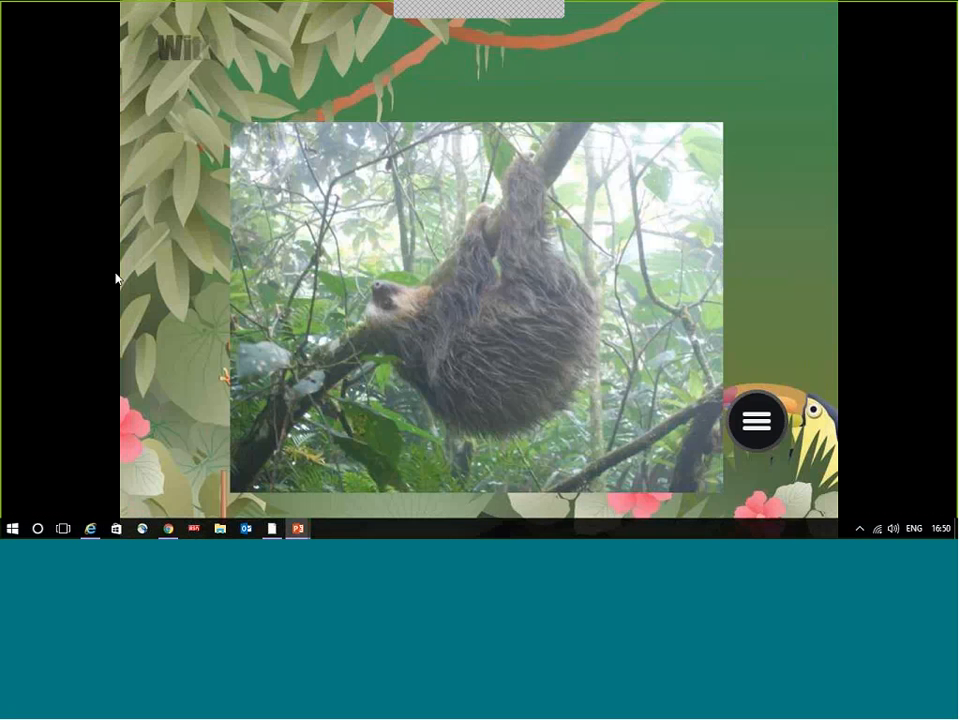
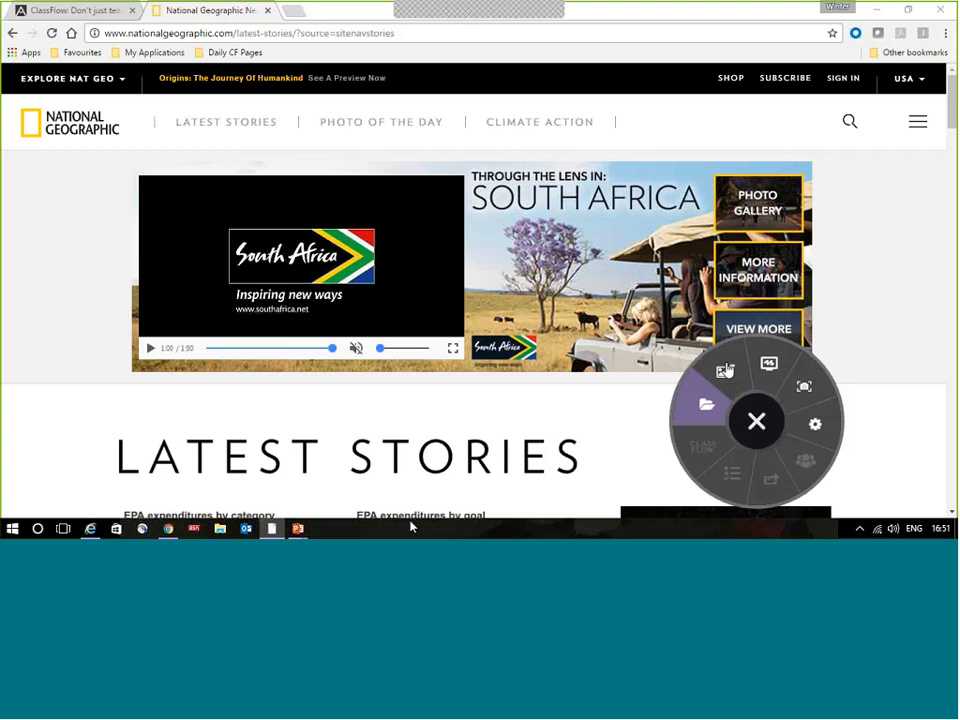
# Bring up the ClassFlow launcher over the National Geographic page, open the whiteboard and exit it again
pyautogui.click(281, 531)
pyautogui.click(274, 531)
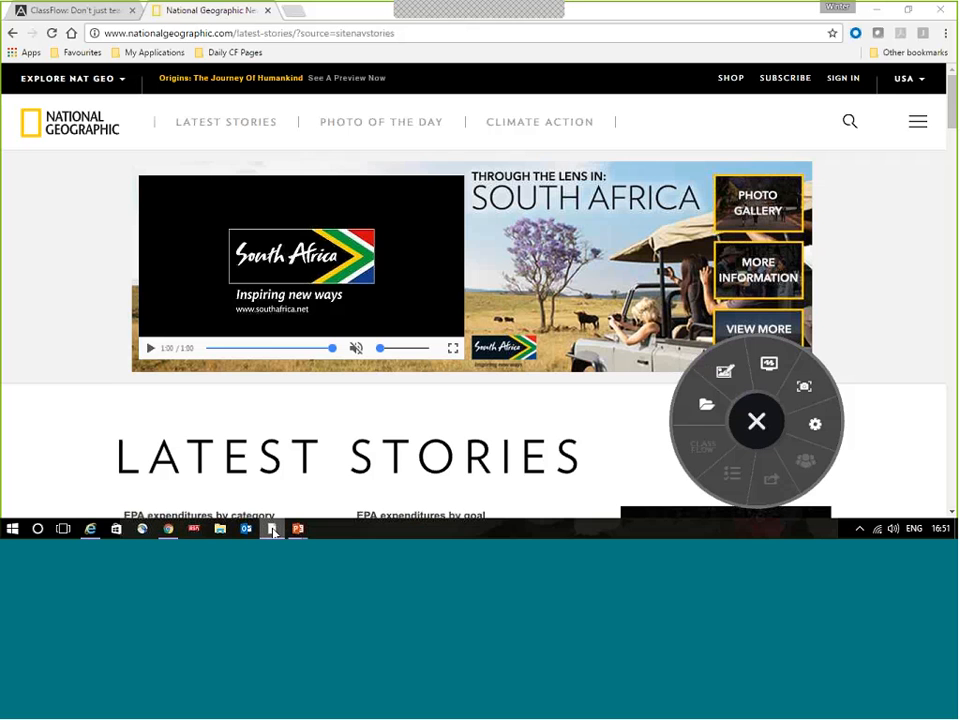
pyautogui.click(726, 375)
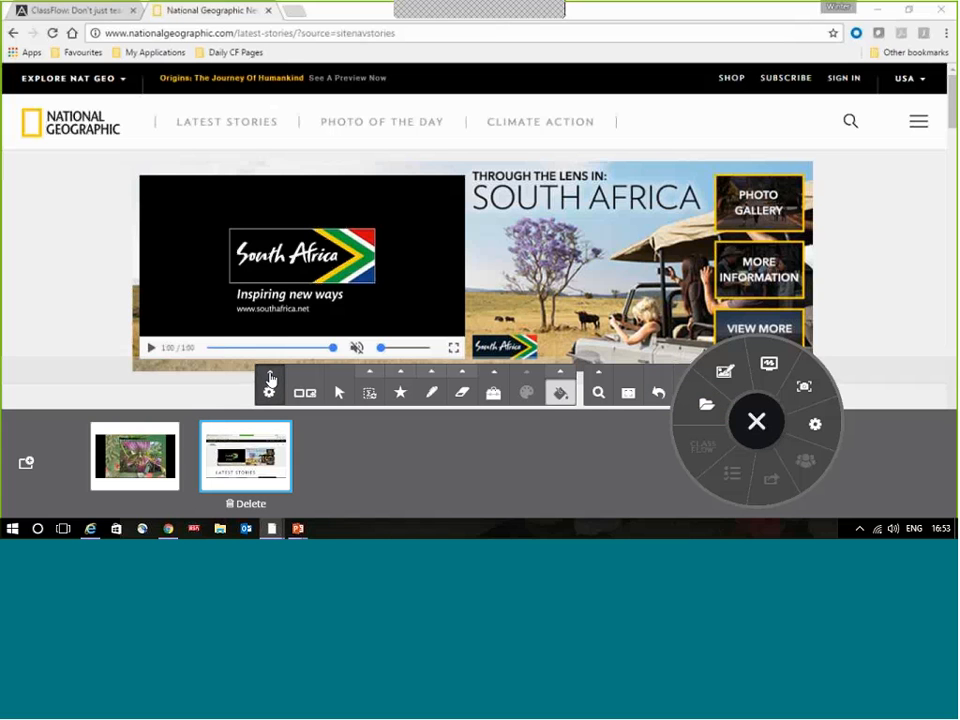
pyautogui.click(270, 376)
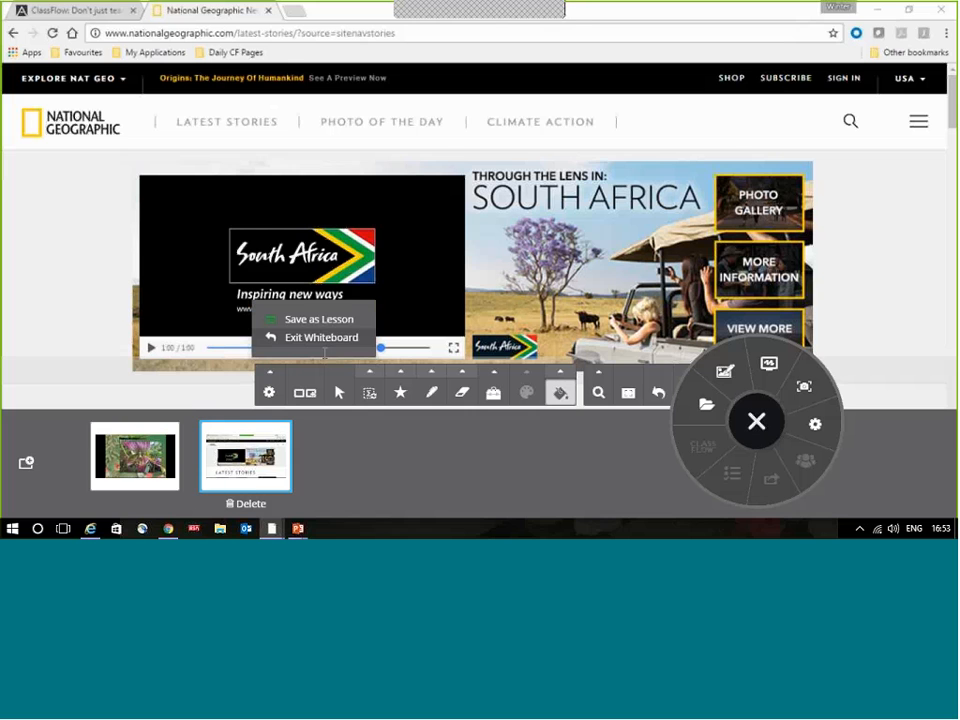
pyautogui.click(324, 340)
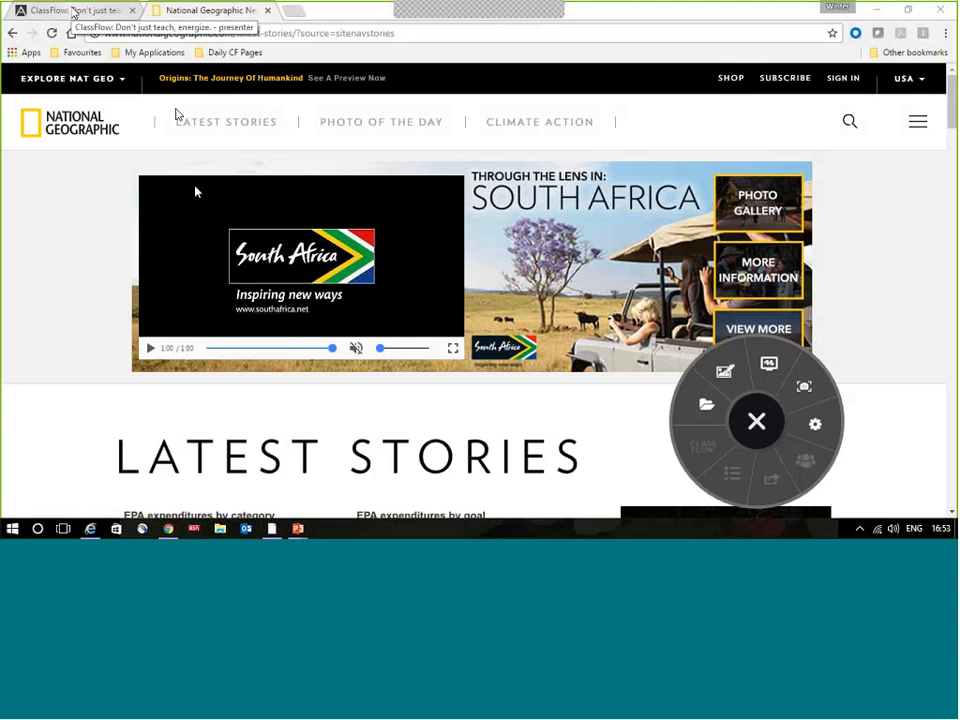
# Show the desktop and check the hidden system tray icons, leaving them collapsed
pyautogui.click(956, 528)
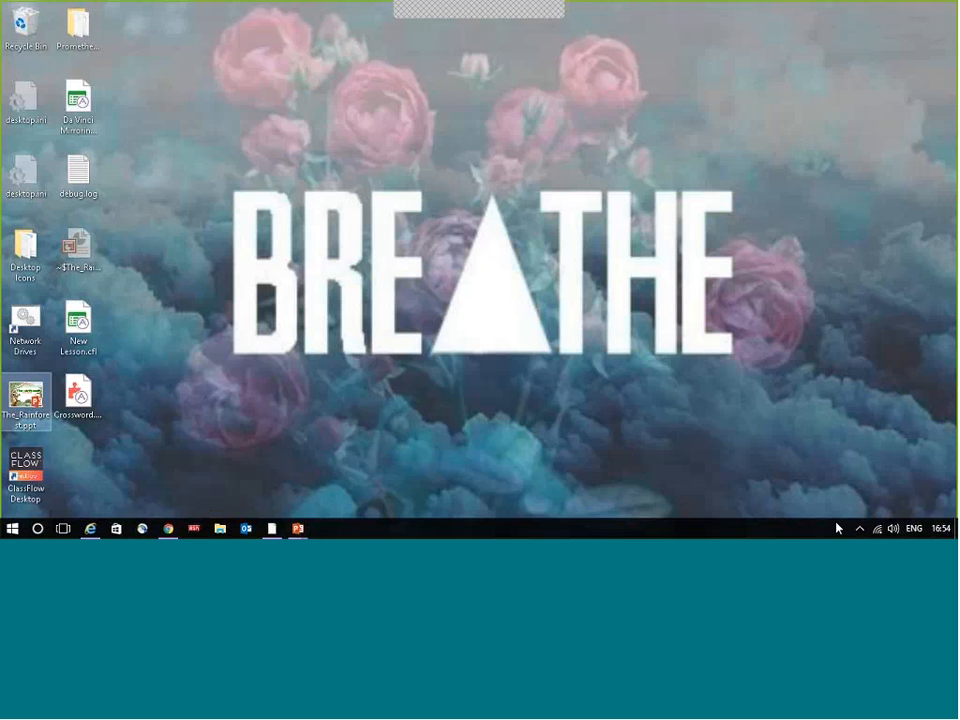
pyautogui.click(860, 529)
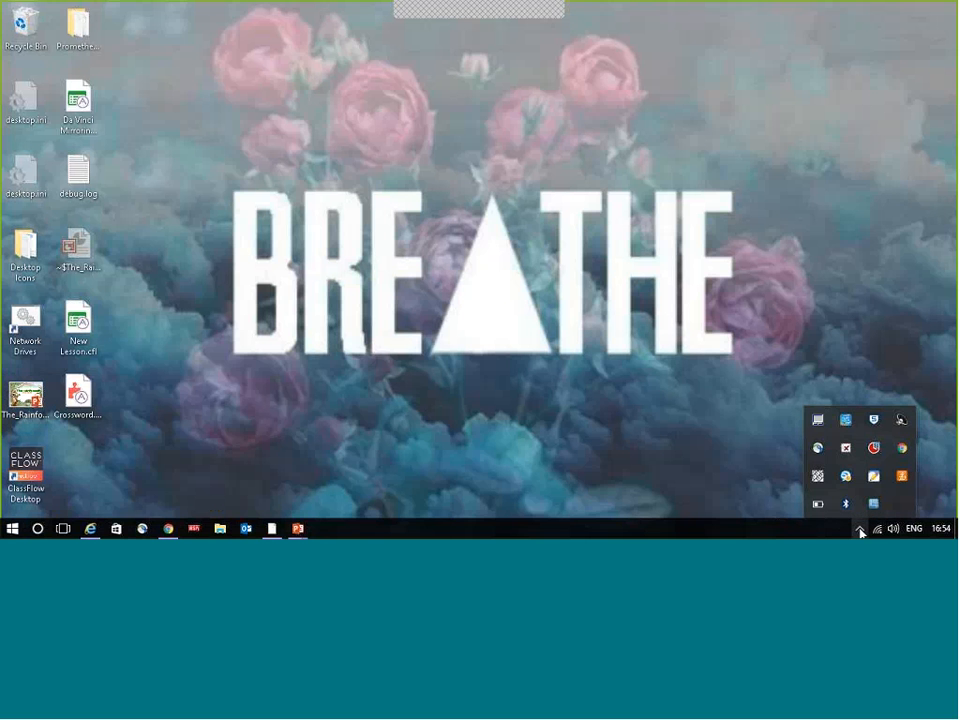
pyautogui.click(860, 530)
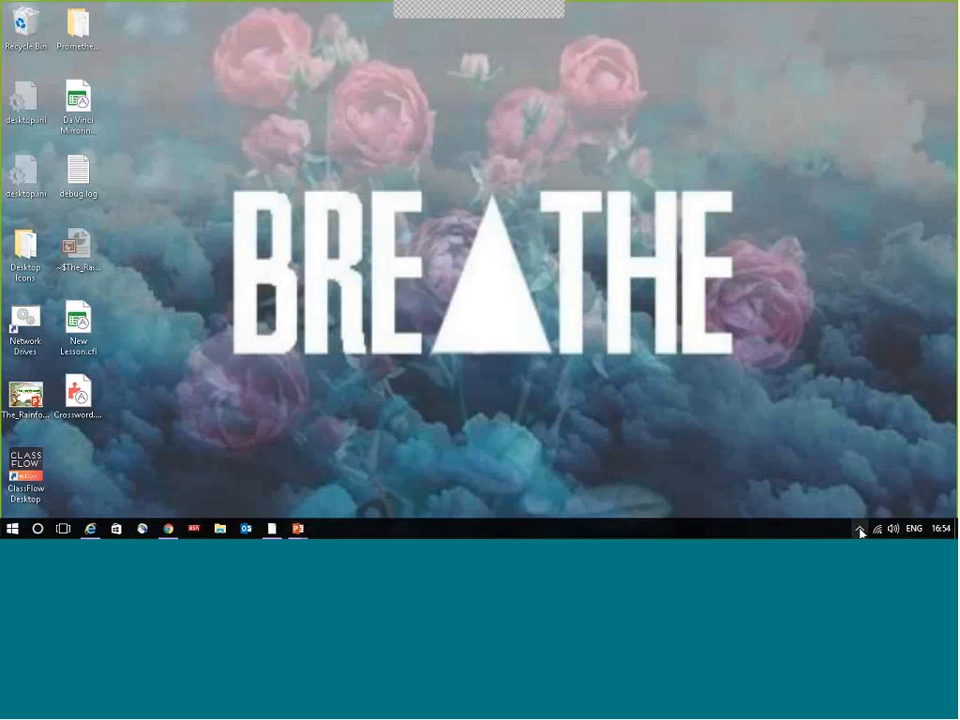
# Bring back the ClassFlow launcher and create a new lesson from ClassFlow Resources
pyautogui.click(273, 529)
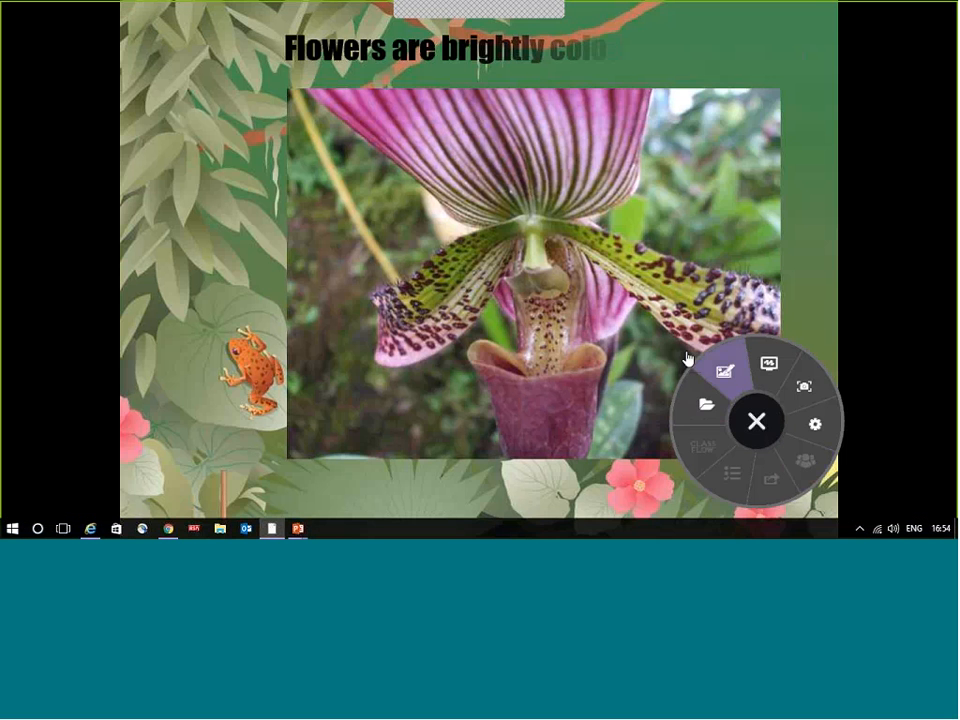
pyautogui.click(705, 413)
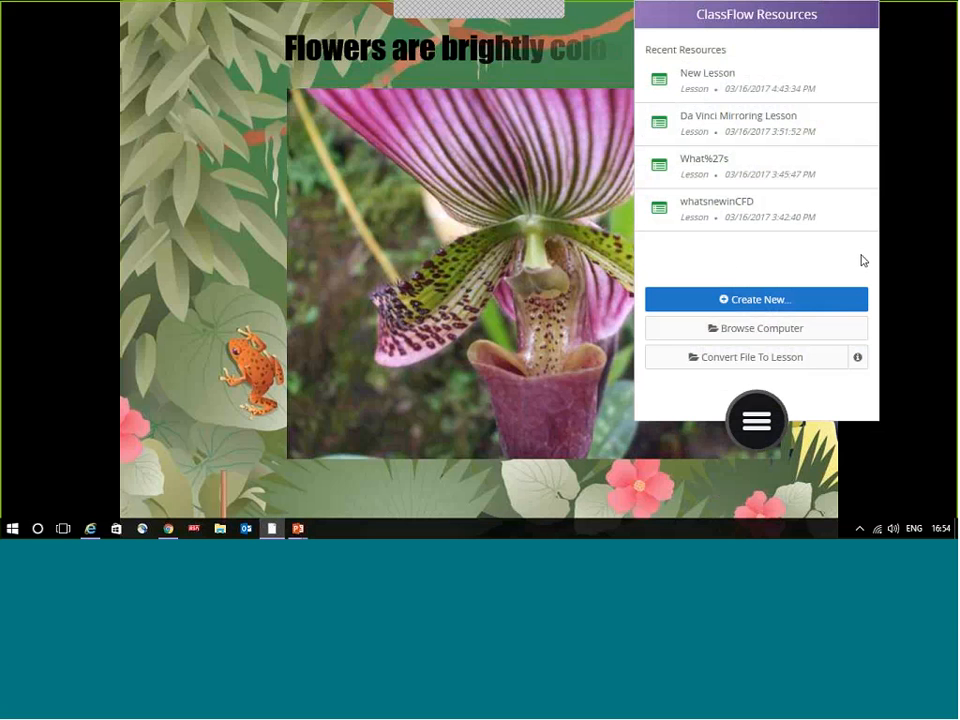
pyautogui.click(742, 300)
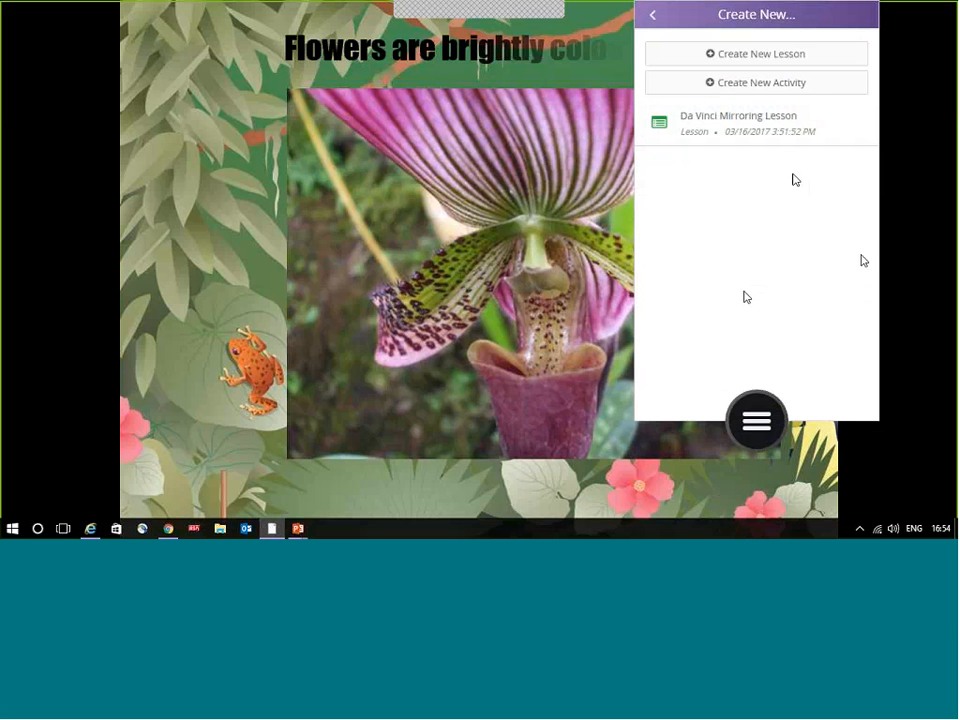
pyautogui.click(791, 55)
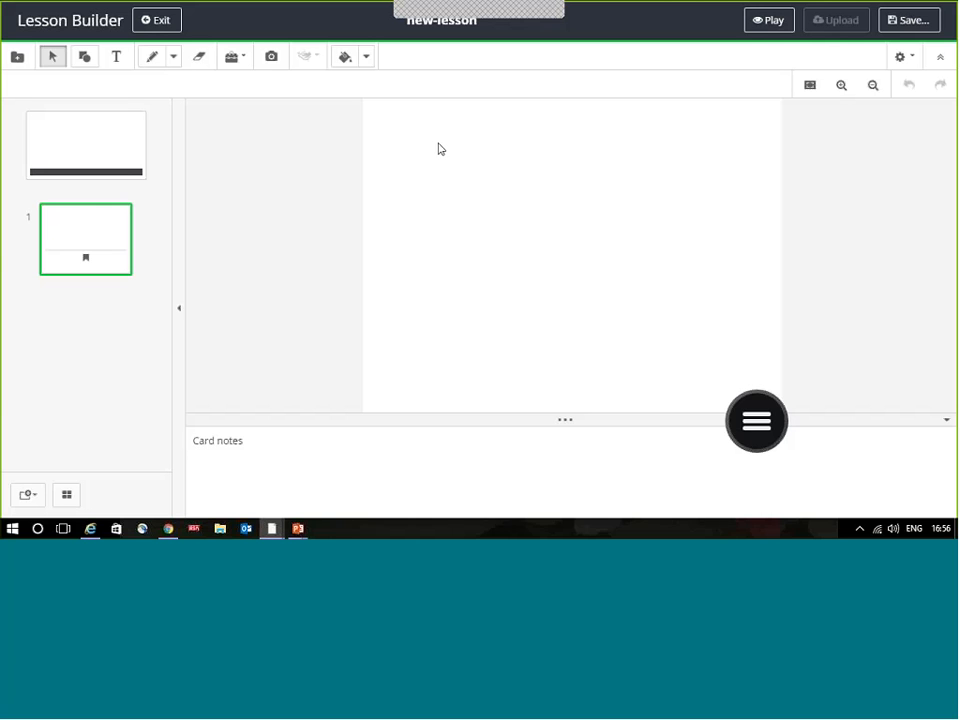
# Handwrite "hello" in pink pen across the upper part of card 1
pyautogui.click(151, 62)
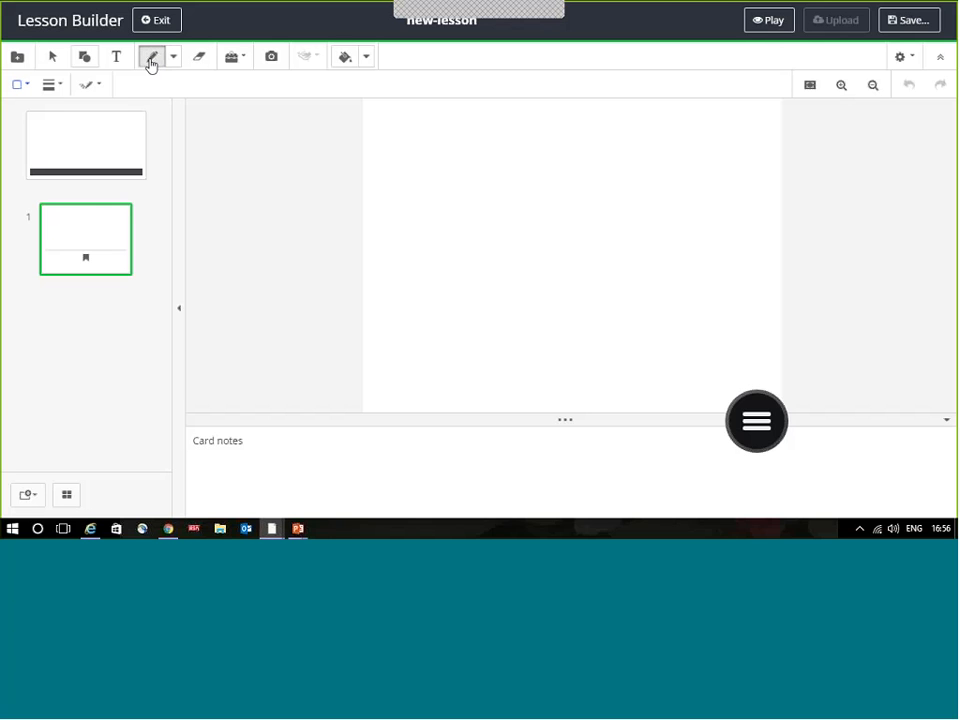
pyautogui.click(18, 88)
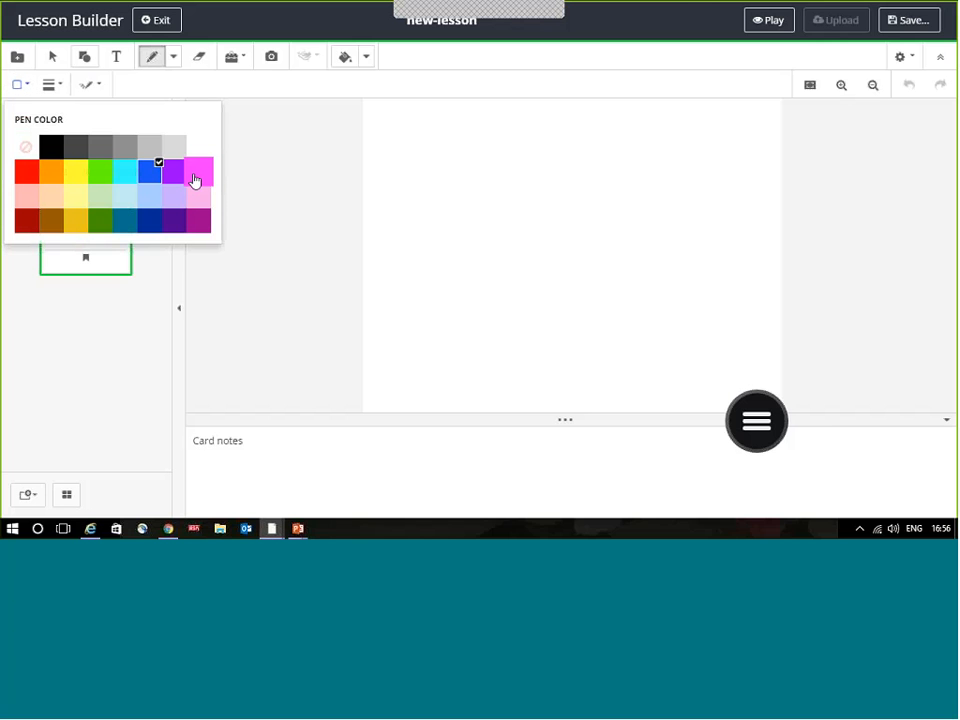
pyautogui.click(195, 180)
pyautogui.moveTo(408, 137)
pyautogui.mouseDown()
pyautogui.moveTo(419, 205)
pyautogui.moveTo(478, 156)
pyautogui.moveTo(480, 230)
pyautogui.moveTo(510, 188)
pyautogui.moveTo(530, 230)
pyautogui.mouseUp()
pyautogui.moveTo(556, 157); pyautogui.dragTo(572, 226)
pyautogui.moveTo(591, 163); pyautogui.dragTo(604, 219)
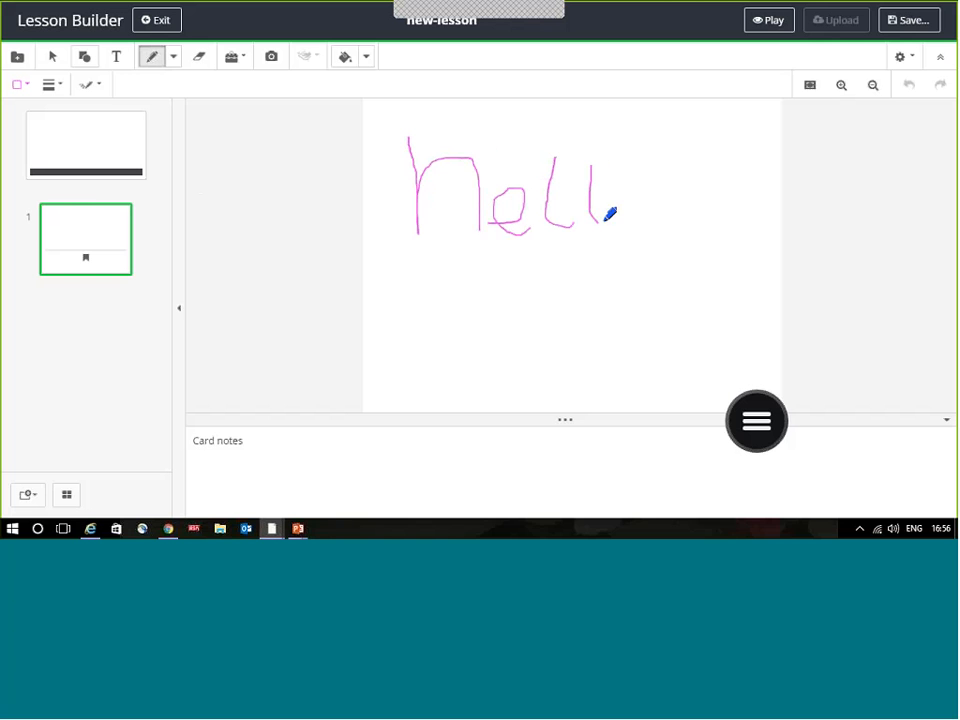
pyautogui.moveTo(676, 184)
pyautogui.mouseDown()
pyautogui.moveTo(636, 197)
pyautogui.moveTo(686, 176)
pyautogui.moveTo(685, 190)
pyautogui.mouseUp()
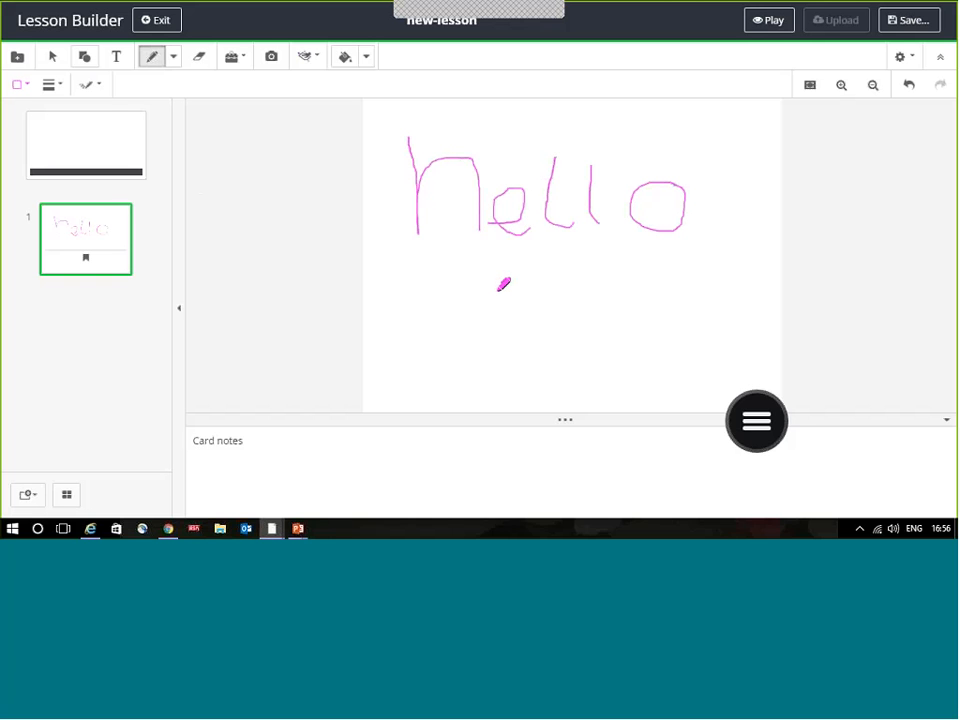
# Draw a simple smiley face with two eyes and a mouth below the handwritten "hello"
pyautogui.click(494, 292)
pyautogui.moveTo(526, 292); pyautogui.dragTo(521, 298)
pyautogui.moveTo(453, 302)
pyautogui.mouseDown()
pyautogui.moveTo(553, 348)
pyautogui.moveTo(577, 298)
pyautogui.mouseUp()
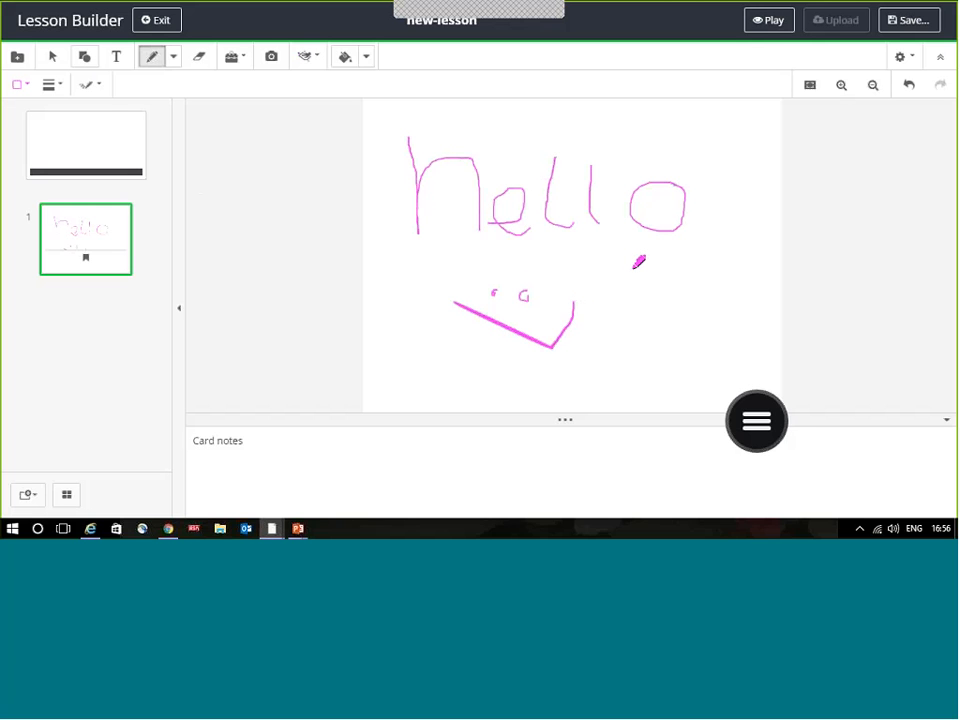
# Add a second card to the lesson and hide the Lesson Builder header
pyautogui.click(24, 496)
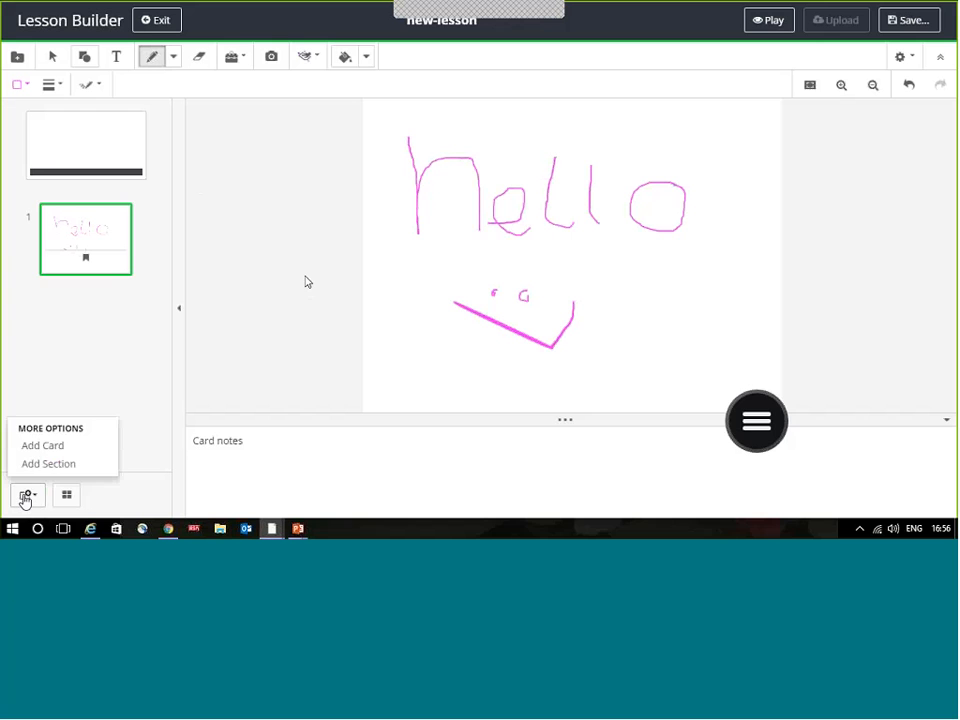
pyautogui.click(43, 451)
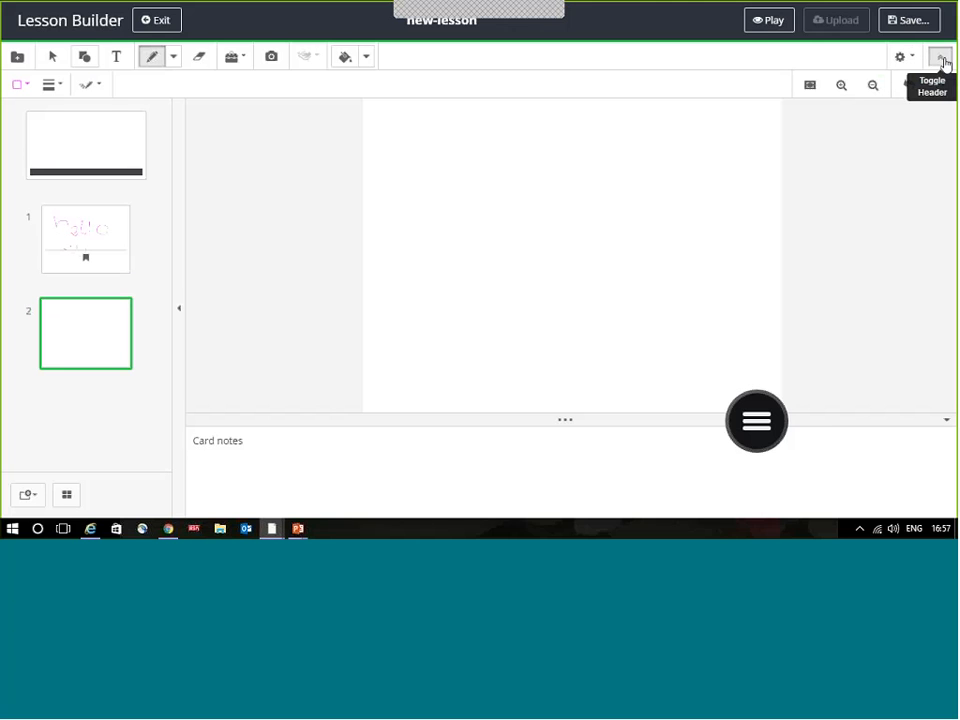
pyautogui.click(942, 60)
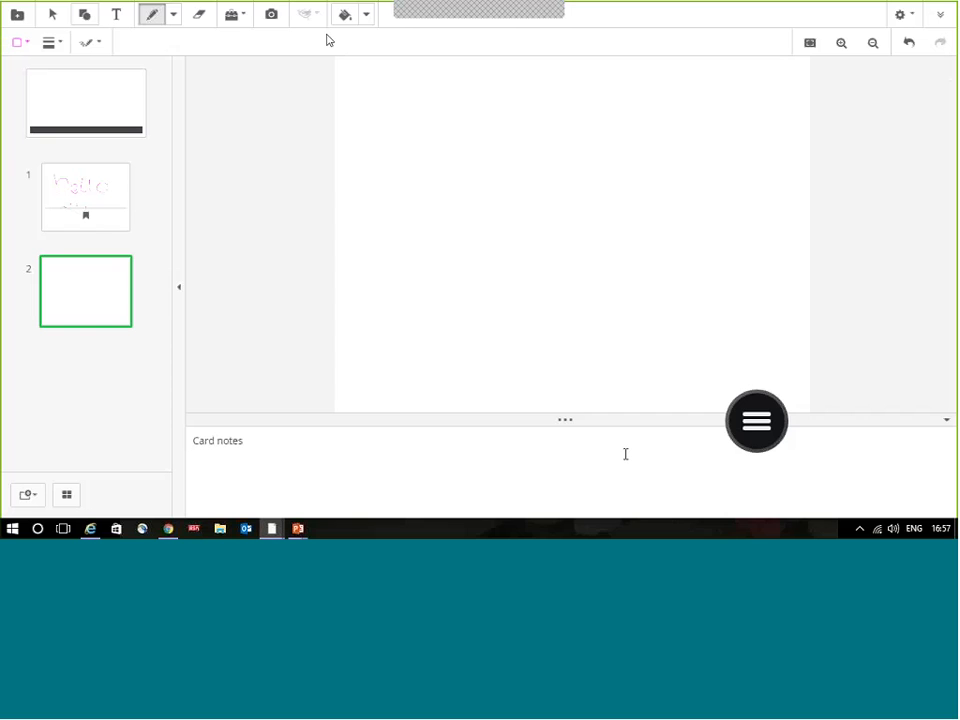
# Collapse and re-expand the card notes area, and move the ClassFlow launcher out of the way to the screen edge
pyautogui.click(947, 421)
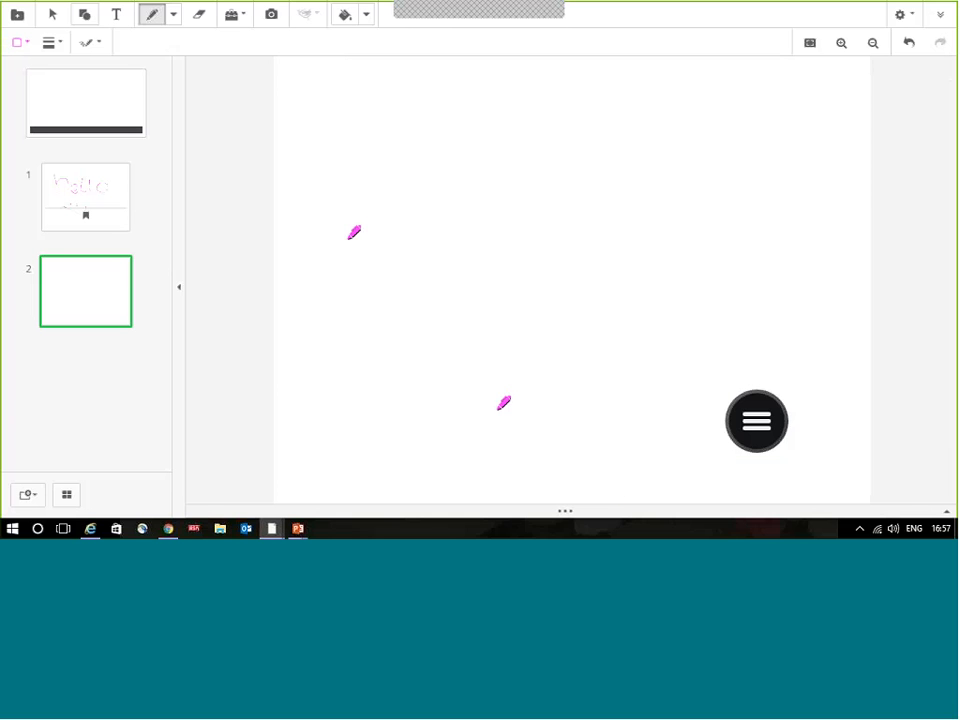
pyautogui.click(946, 511)
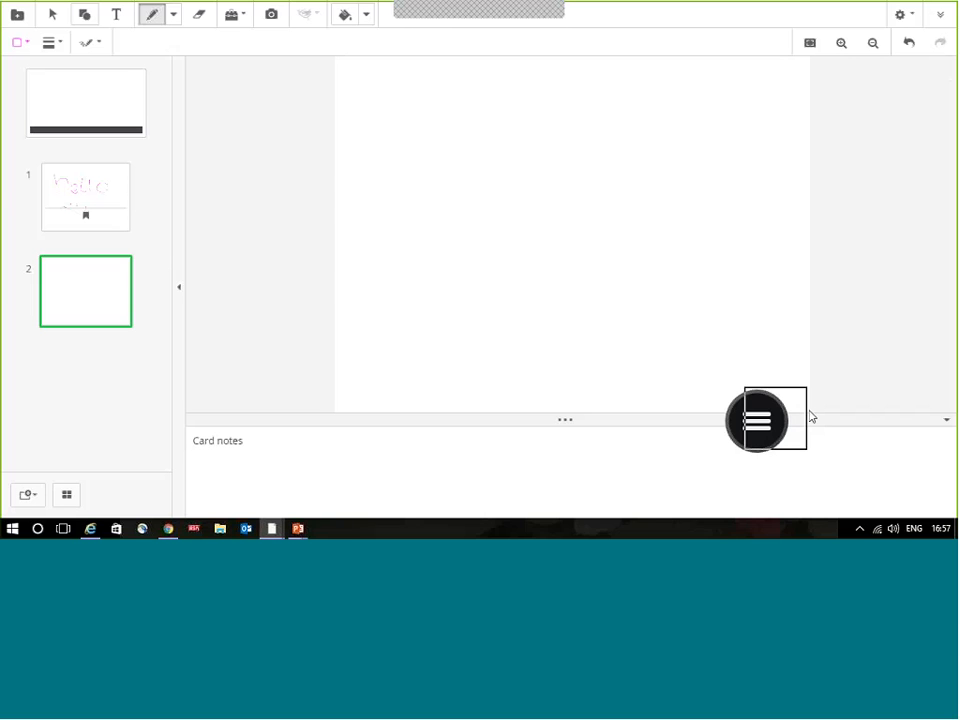
pyautogui.moveTo(811, 416); pyautogui.dragTo(945, 482)
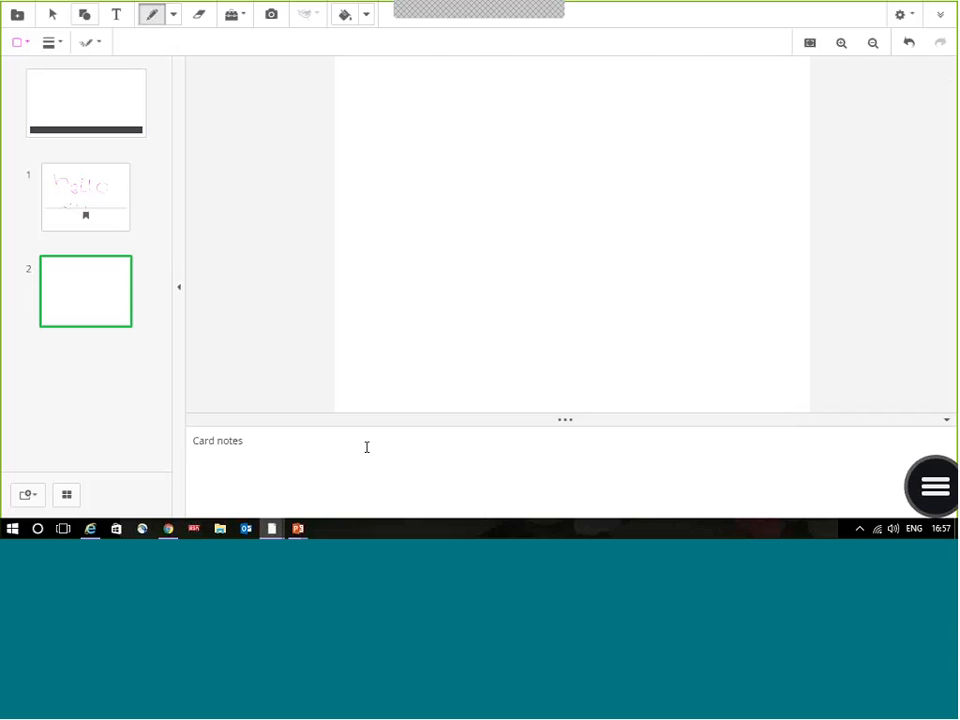
# Enter "shlasldjlasldll" in the notes of card 2, make the notes area slightly smaller and collapse it
pyautogui.click(283, 450)
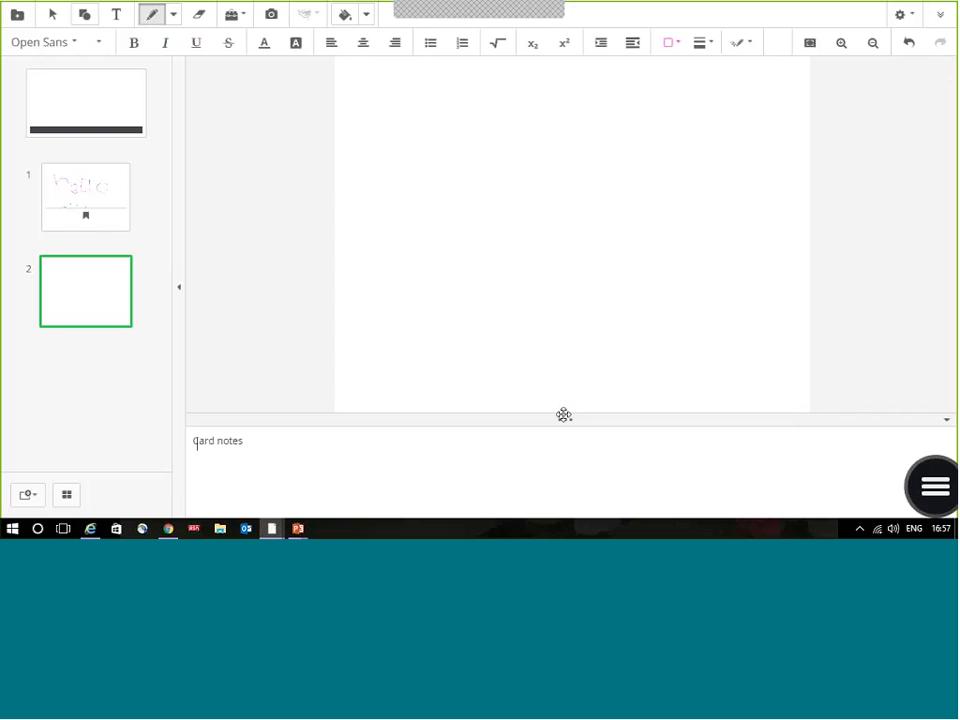
pyautogui.click(431, 446)
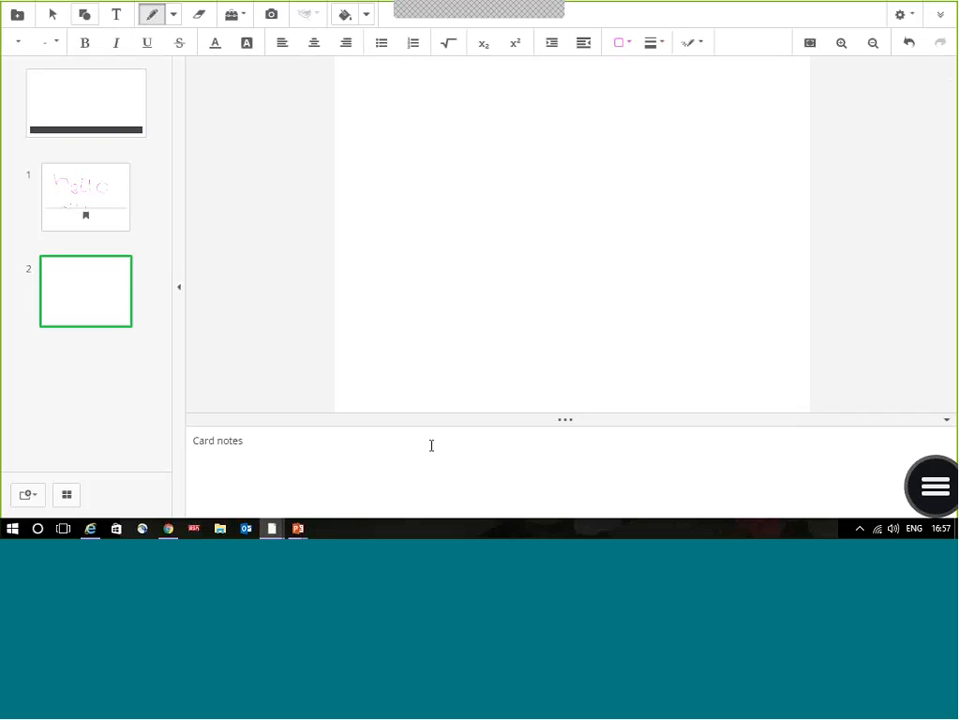
pyautogui.write('shlasldjlasldll')
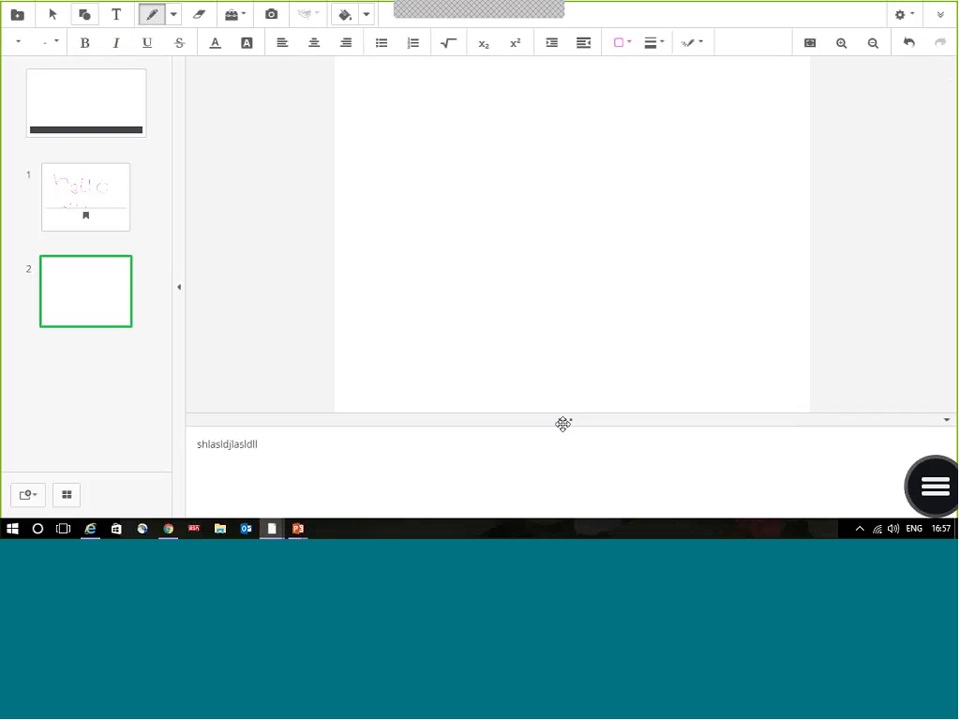
pyautogui.moveTo(563, 424); pyautogui.dragTo(563, 448)
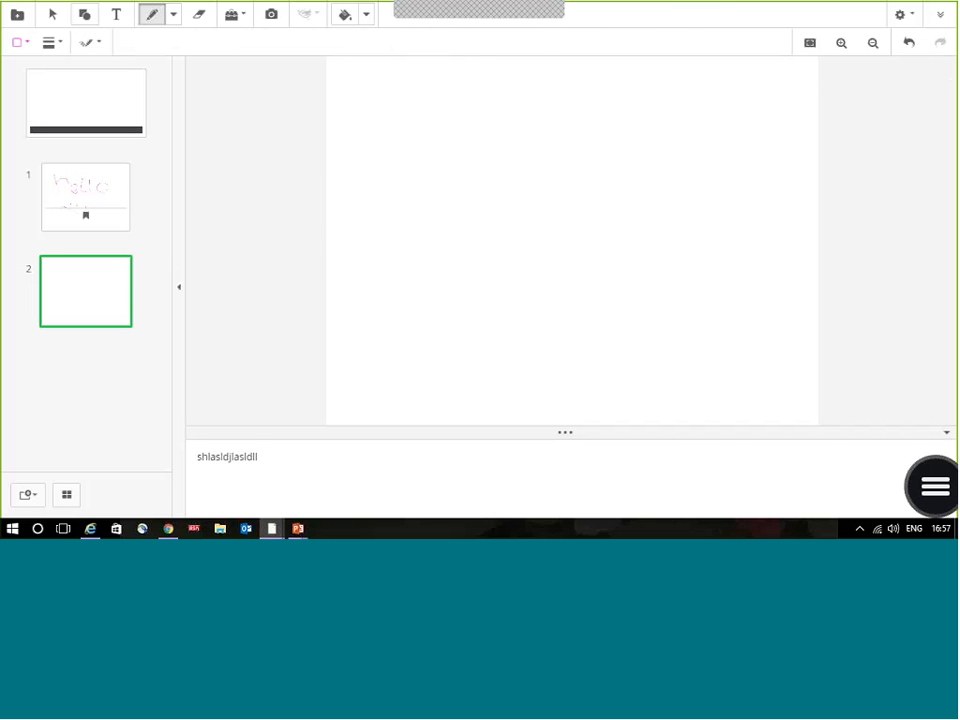
pyautogui.click(945, 433)
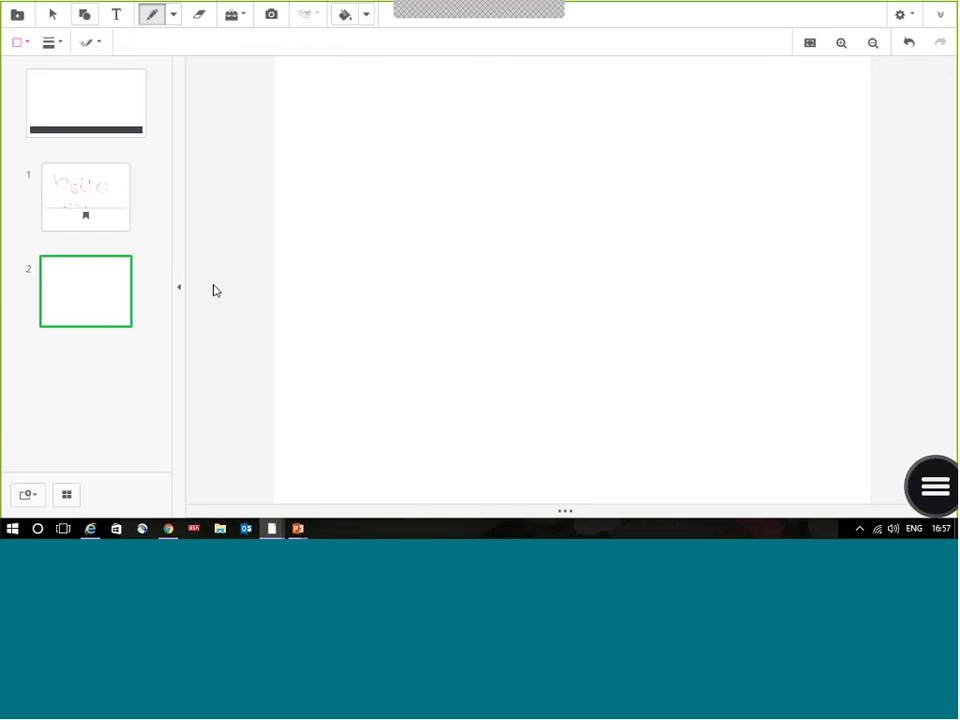
# Set the Lesson Builder toolbar to show icons and text, and switch it back to icons only
pyautogui.click(905, 16)
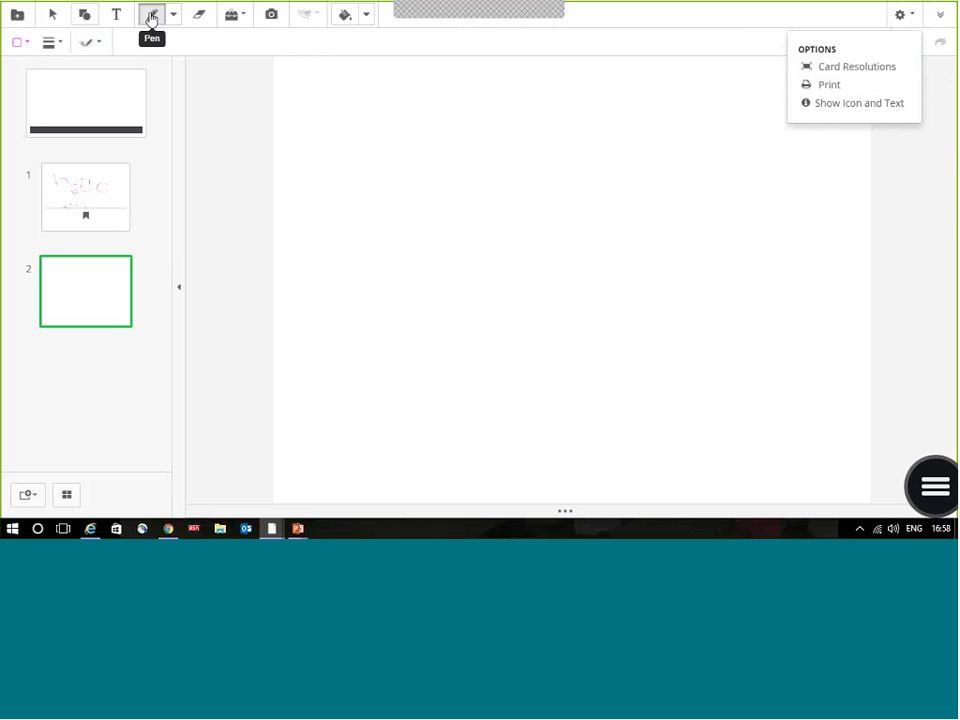
pyautogui.click(840, 104)
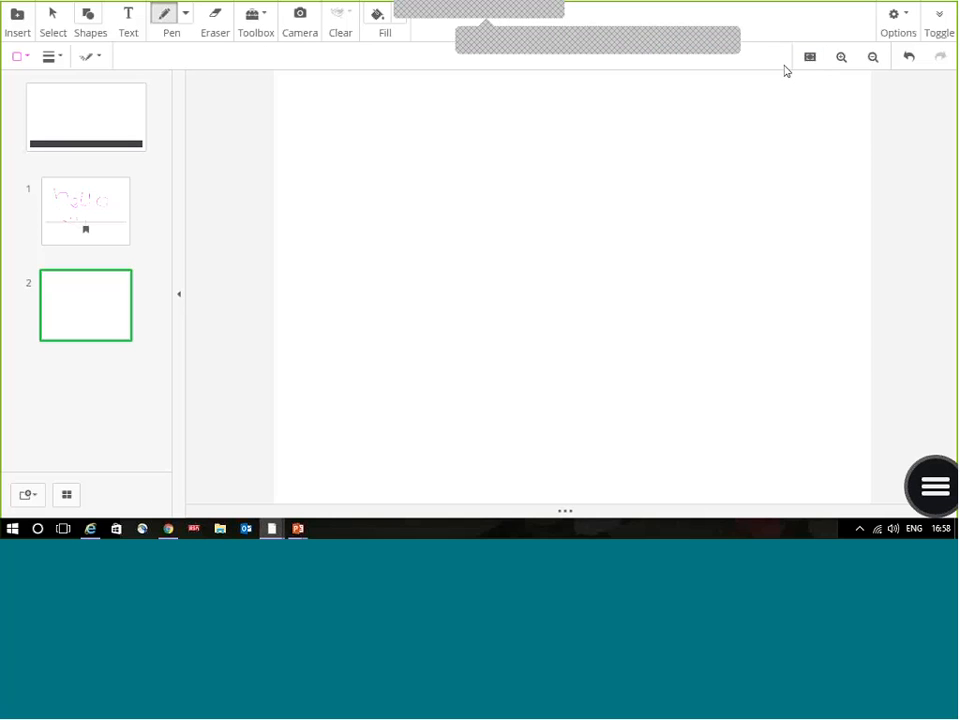
pyautogui.click(897, 15)
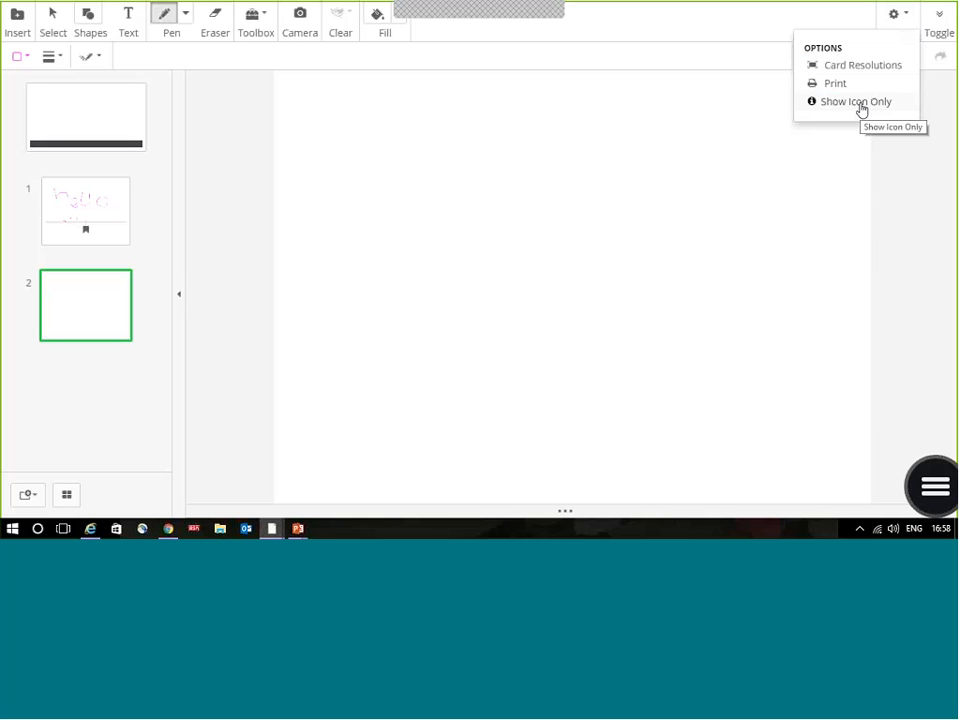
pyautogui.click(856, 102)
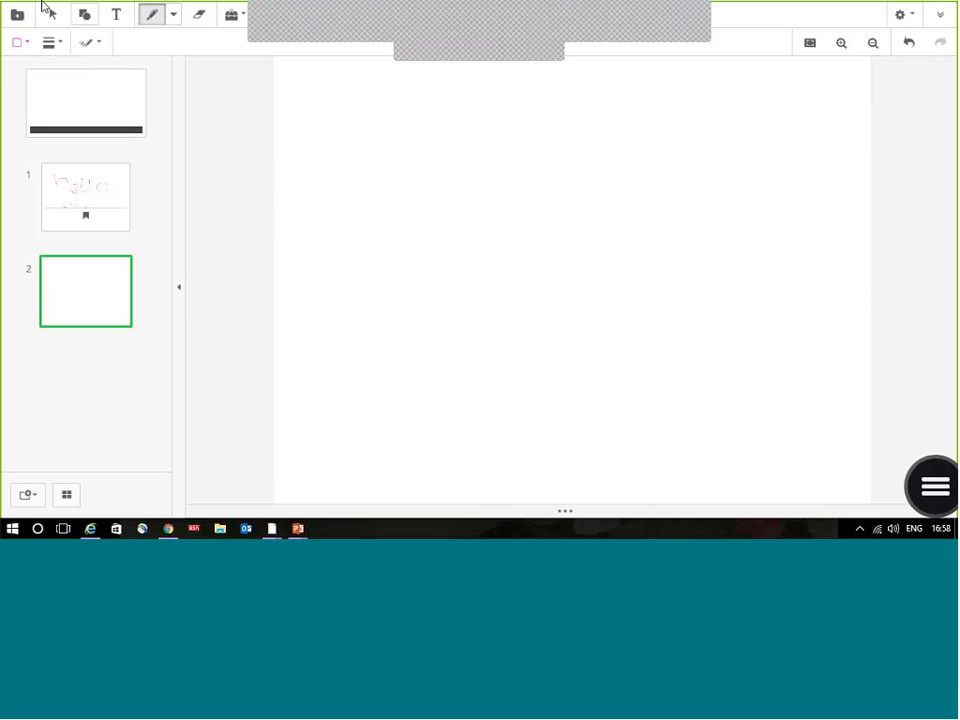
# Add an empty text box near the top of card 2 and show the Lesson Builder header again
pyautogui.click(112, 17)
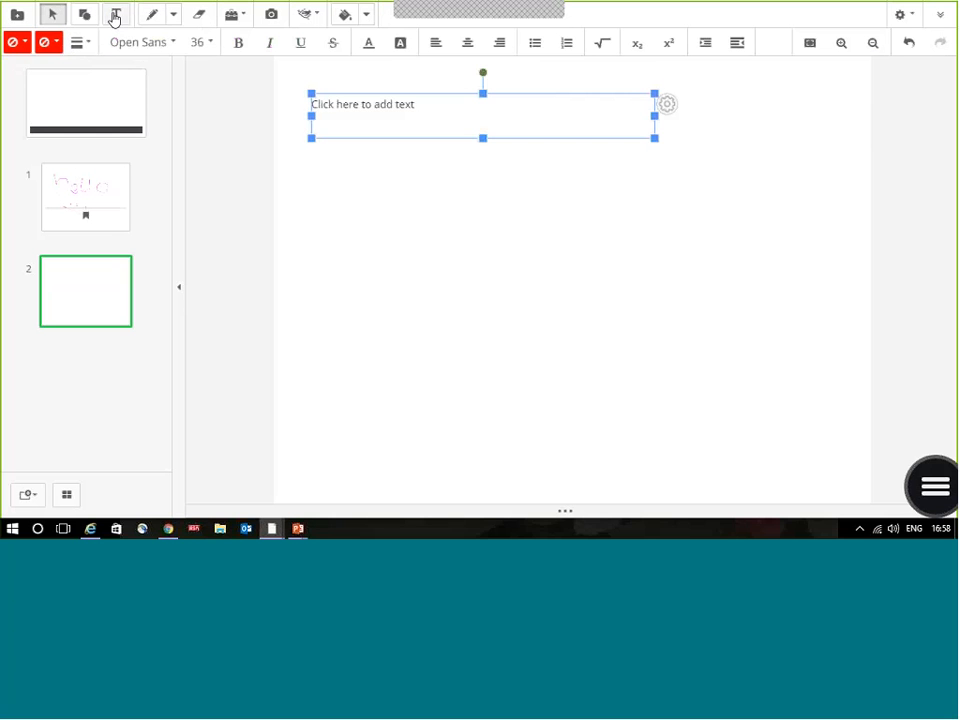
pyautogui.click(336, 207)
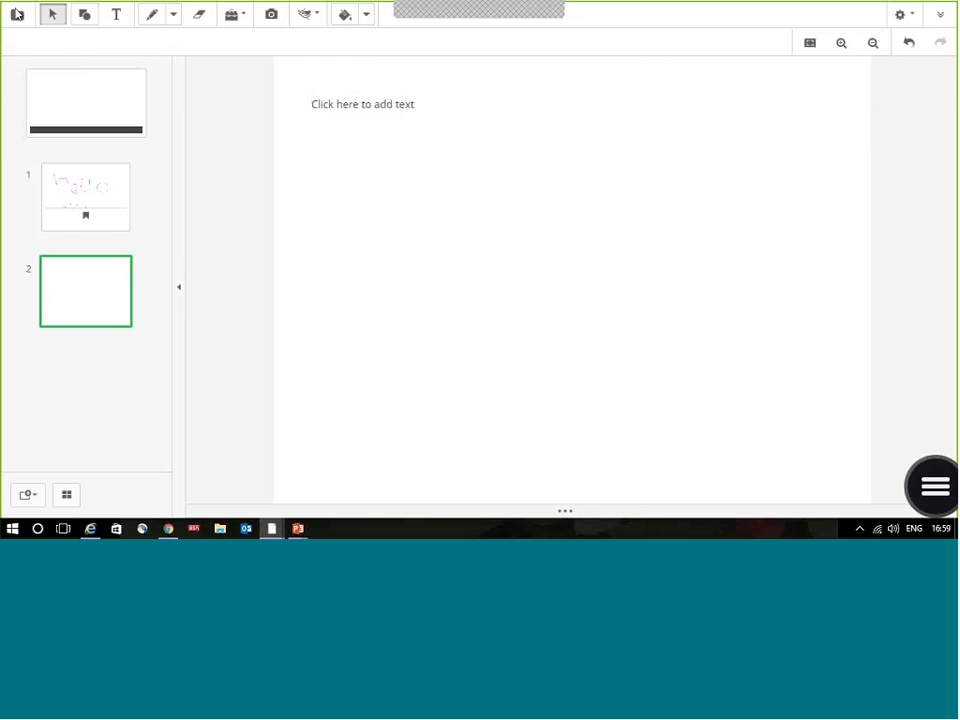
pyautogui.click(940, 14)
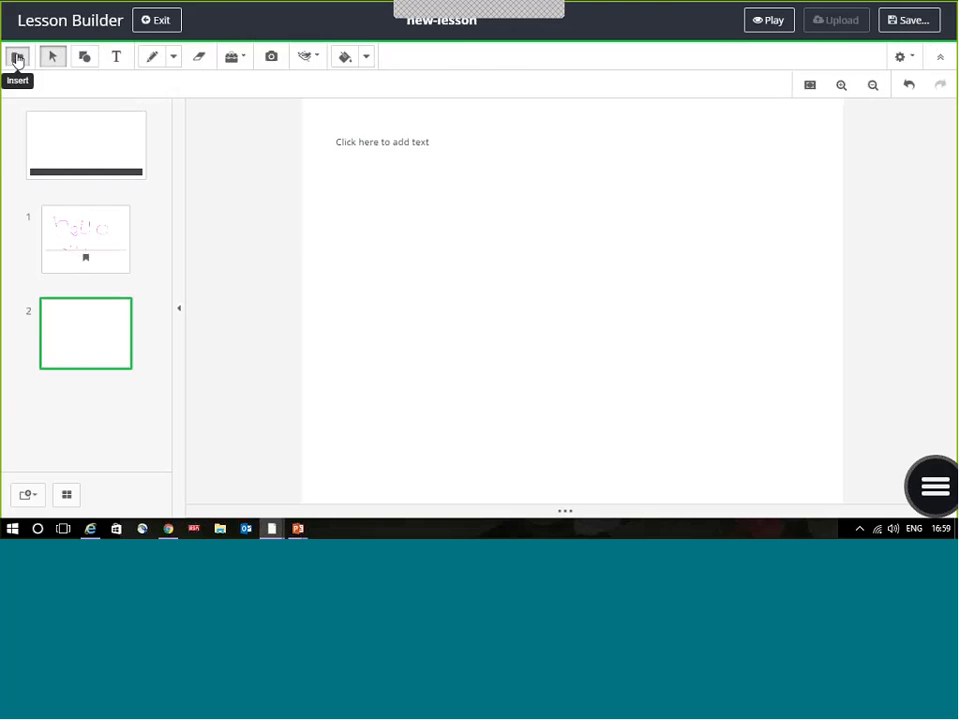
pyautogui.click(17, 57)
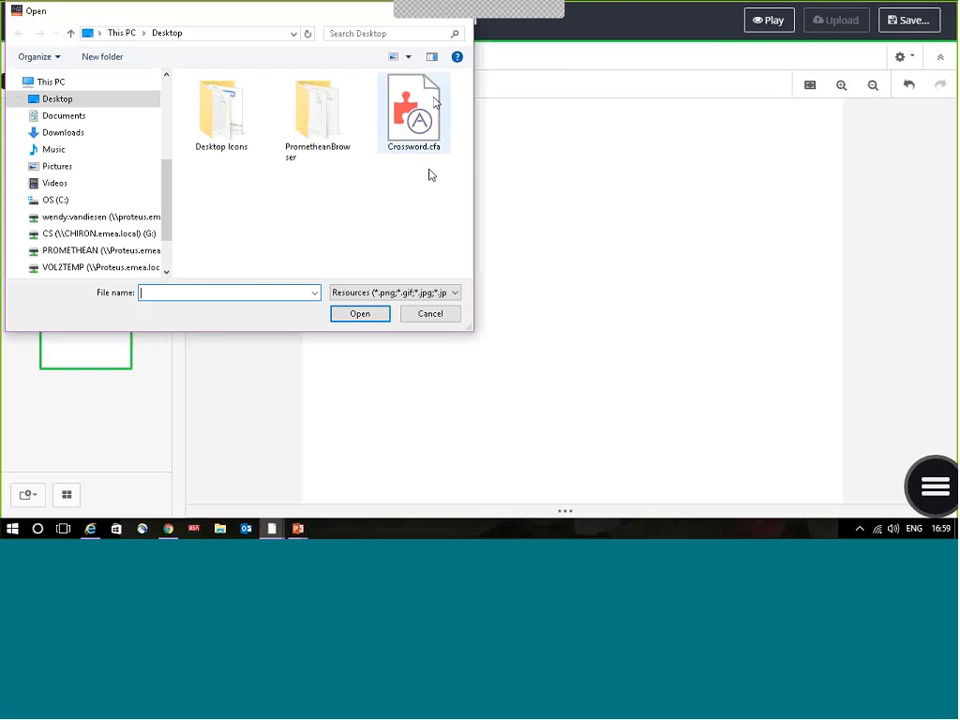
pyautogui.click(412, 111)
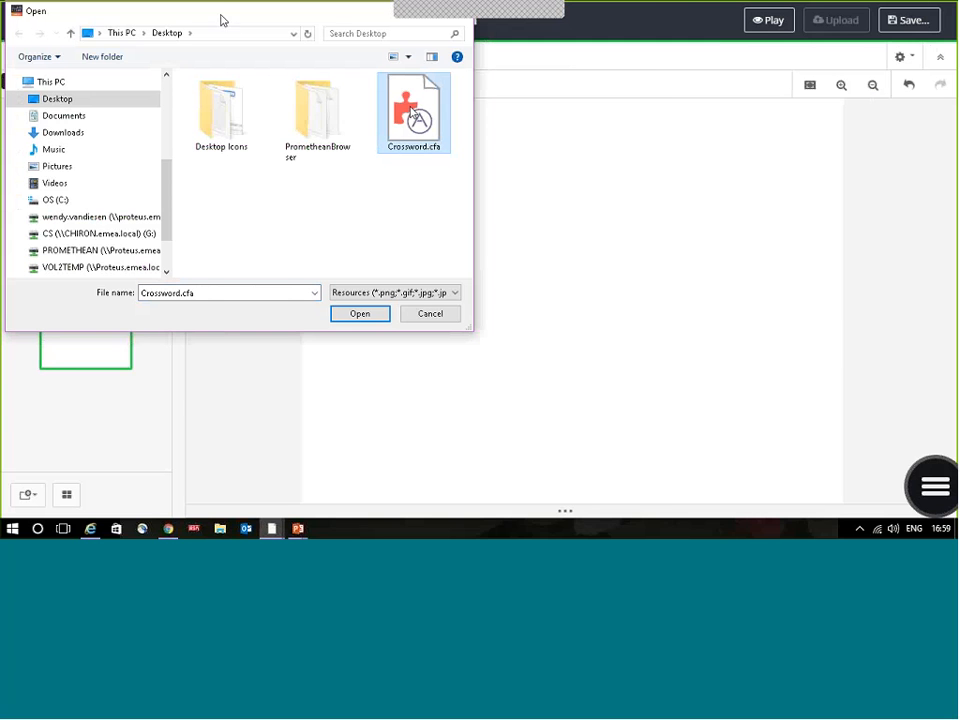
pyautogui.moveTo(222, 20); pyautogui.dragTo(396, 75)
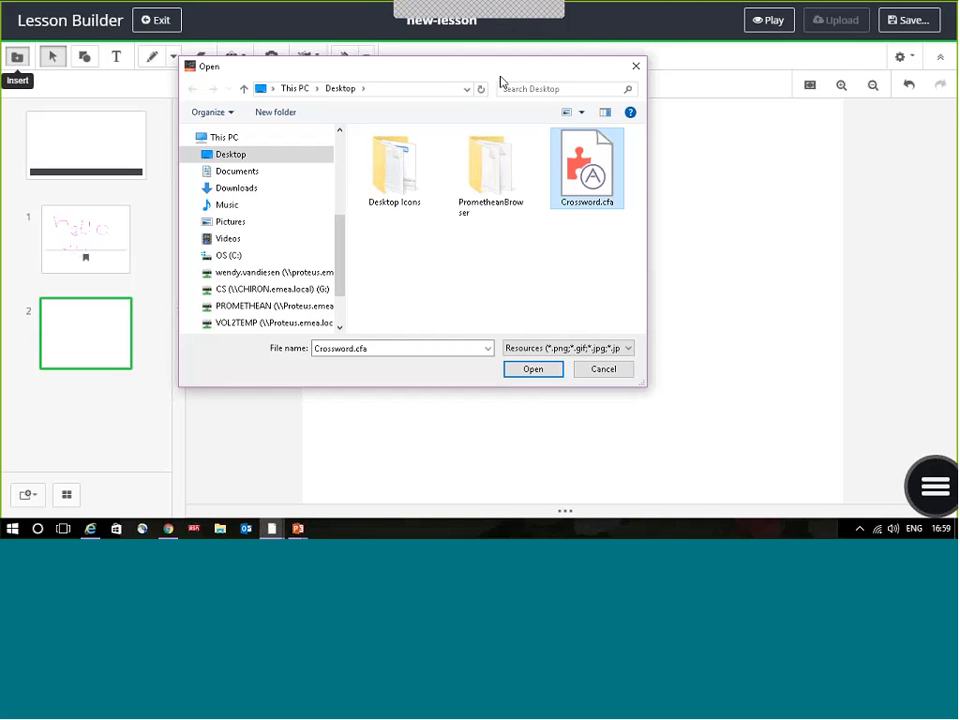
pyautogui.moveTo(434, 72); pyautogui.dragTo(508, 111)
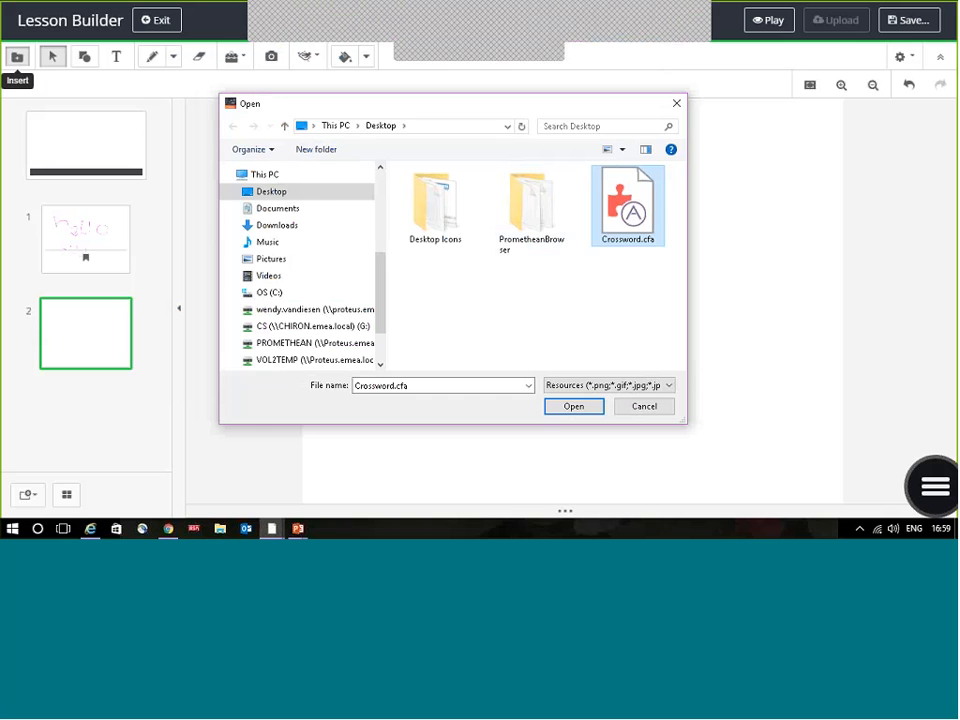
pyautogui.click(648, 406)
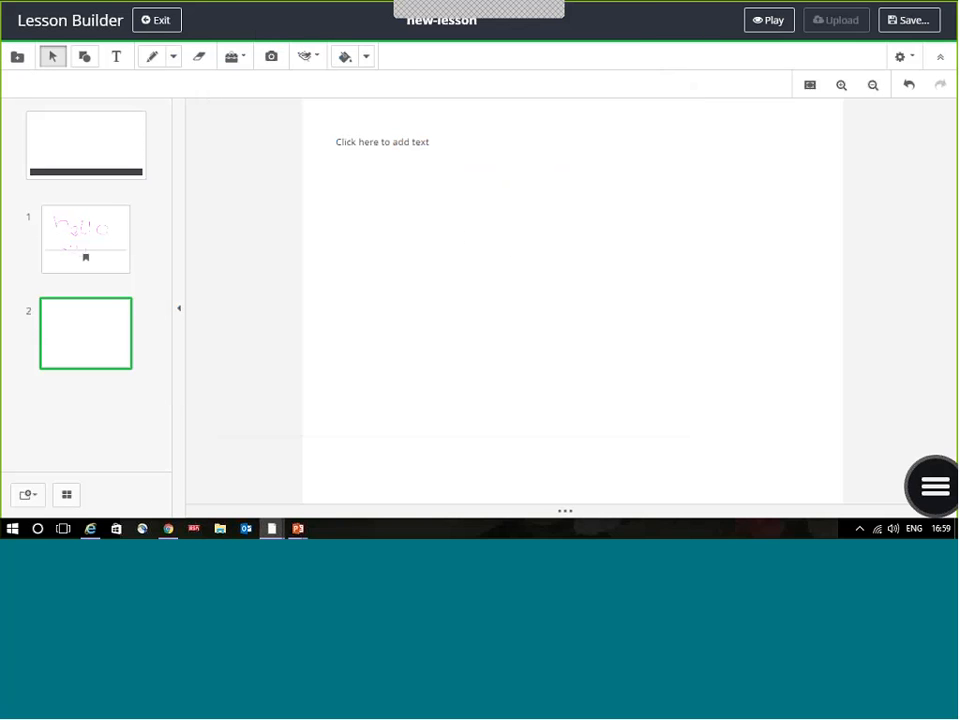
# Insert the Crossword.cfa activity from the Desktop folder as a new card and save the lesson as new-lesson.cfl in Documents
pyautogui.click(17, 58)
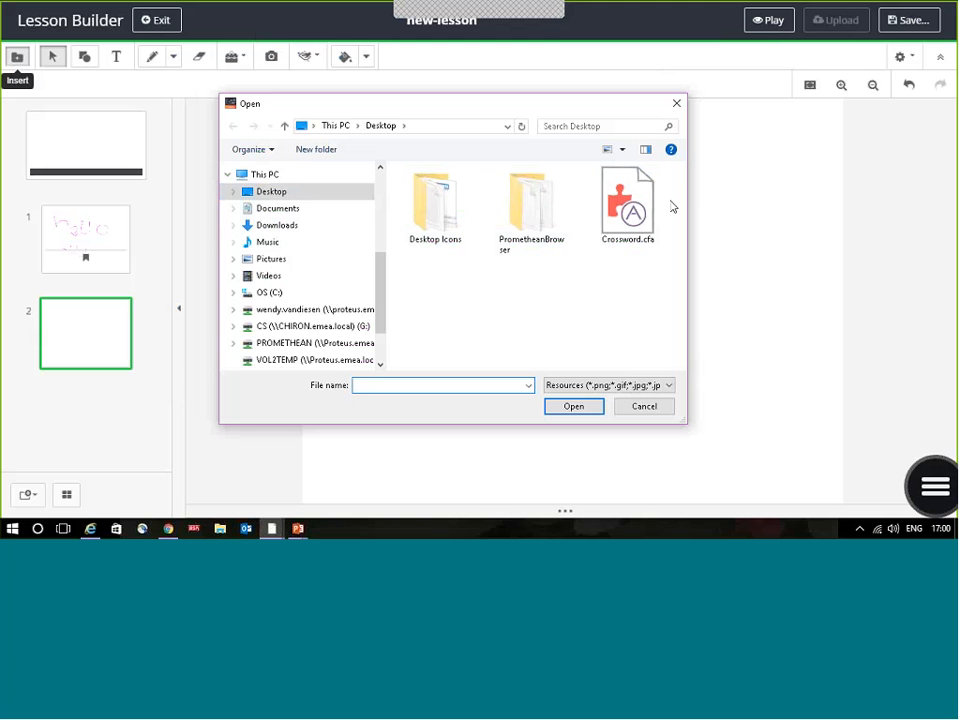
pyautogui.click(633, 205)
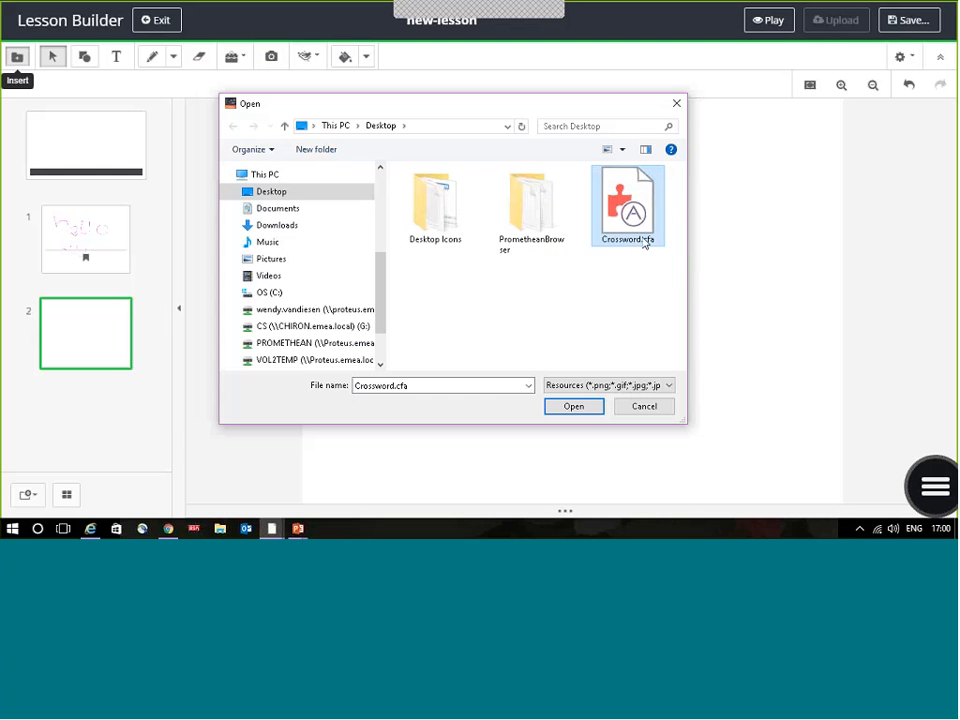
pyautogui.doubleClick(644, 219)
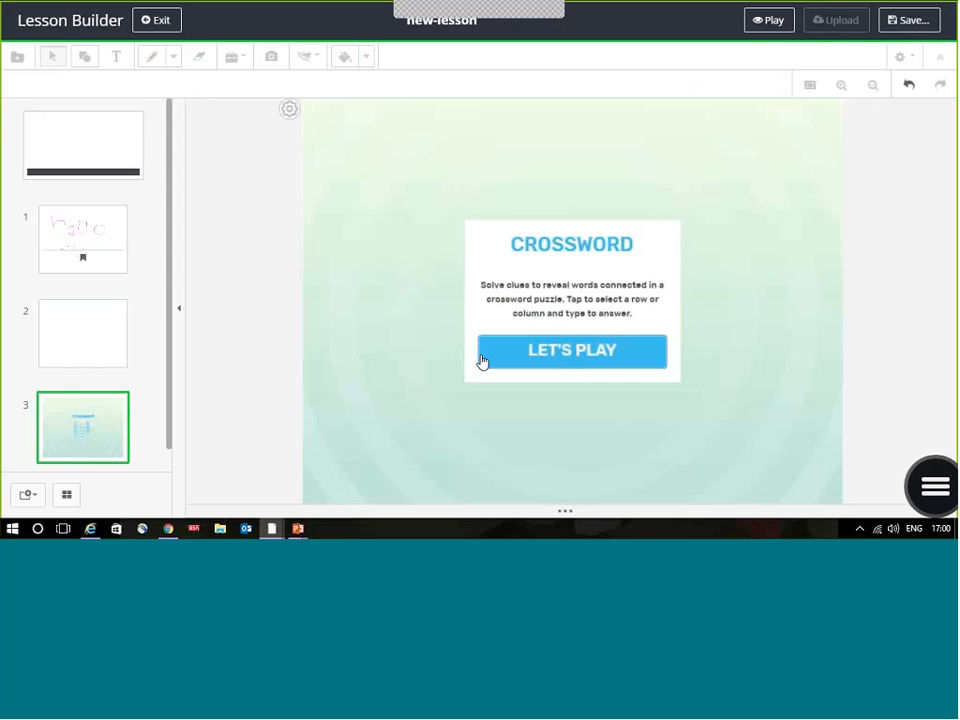
pyautogui.click(909, 25)
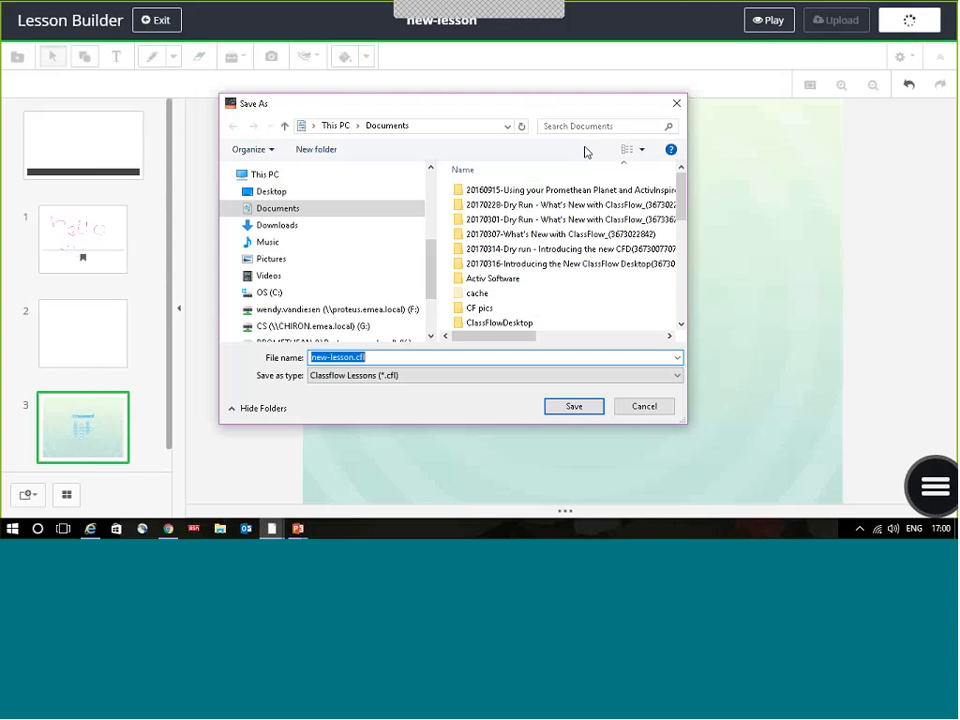
pyautogui.click(561, 409)
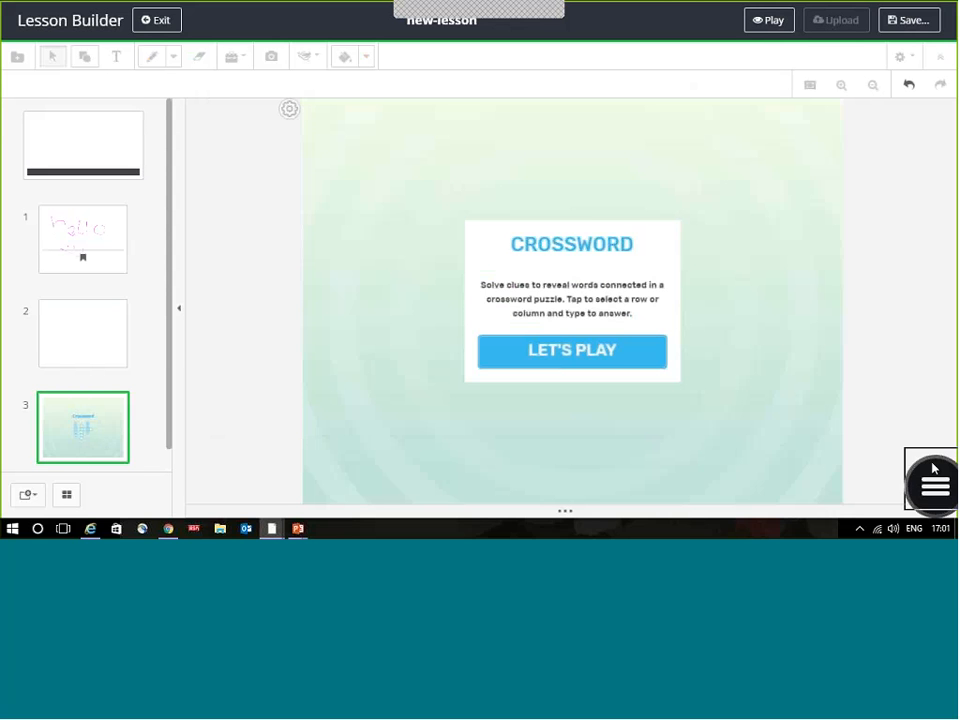
# Bring the ClassFlow launcher out from the screen edge, open it, view its Menu panel and return to the launcher wheel
pyautogui.moveTo(933, 468); pyautogui.dragTo(838, 340)
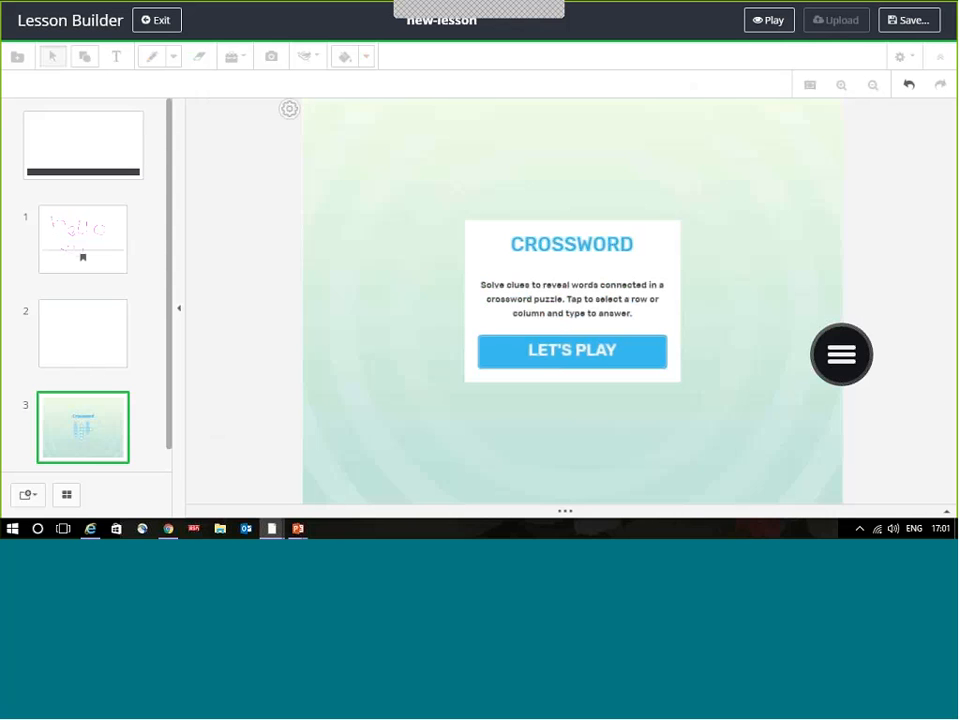
pyautogui.click(843, 366)
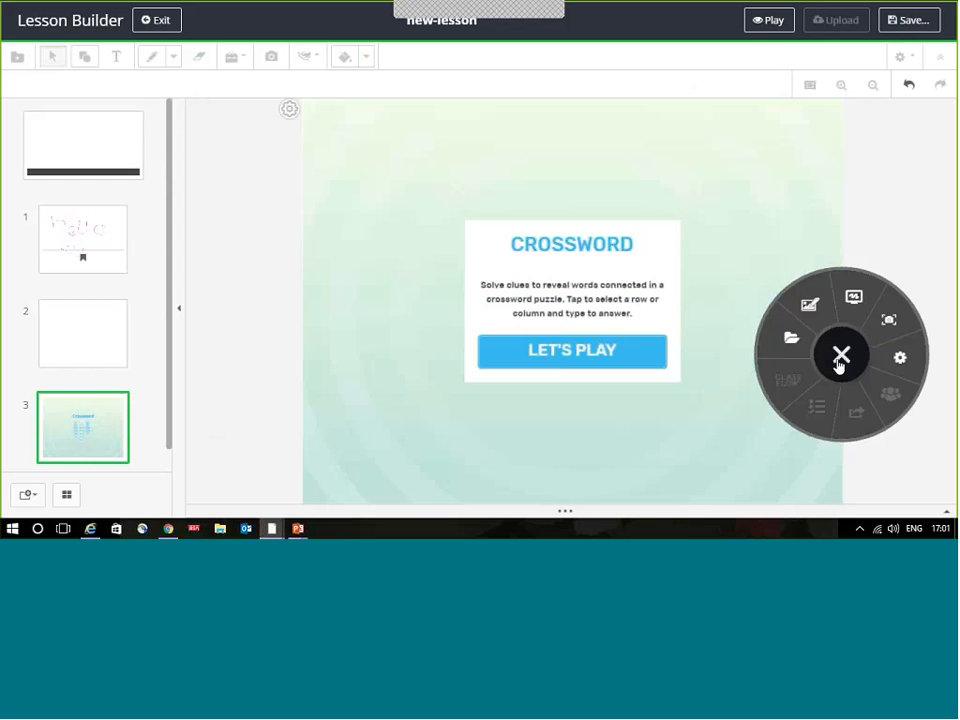
pyautogui.moveTo(842, 335); pyautogui.dragTo(512, 302)
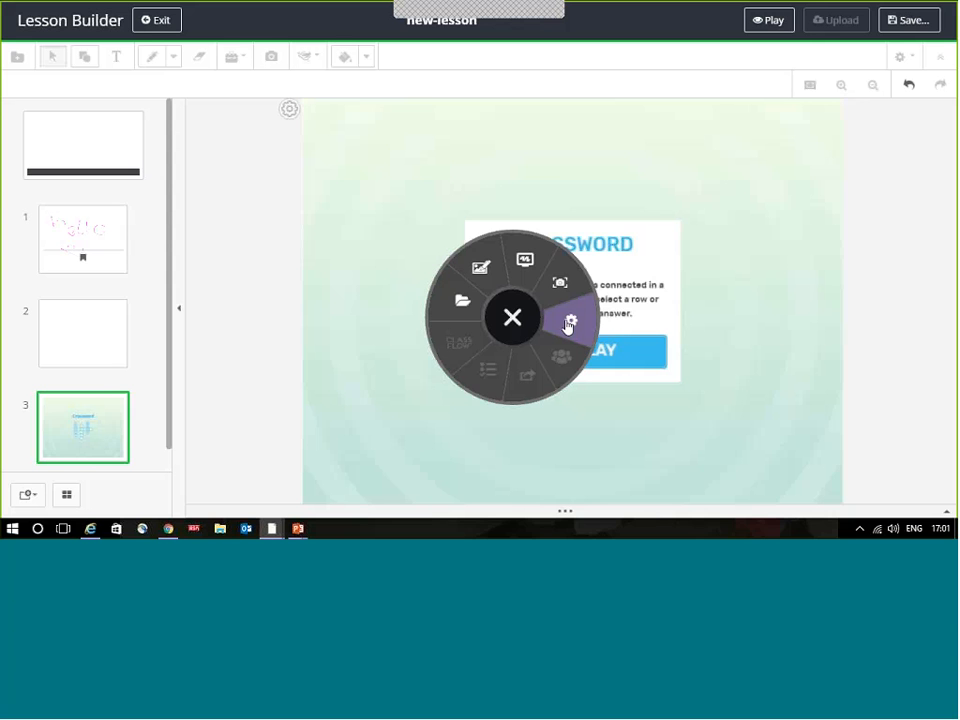
pyautogui.click(568, 323)
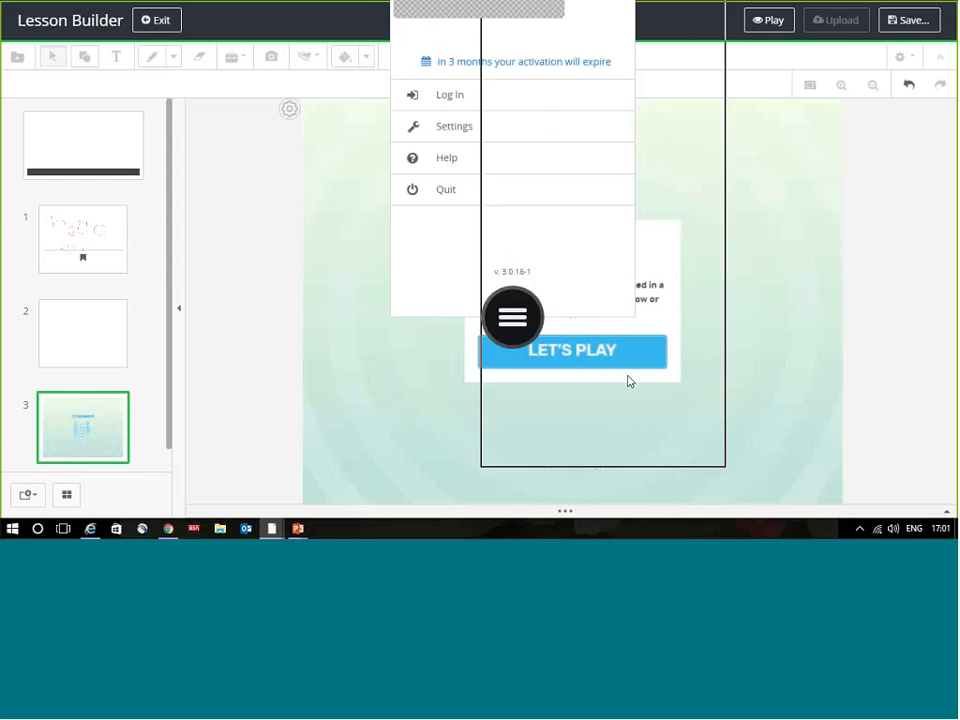
pyautogui.moveTo(756, 400); pyautogui.dragTo(755, 378)
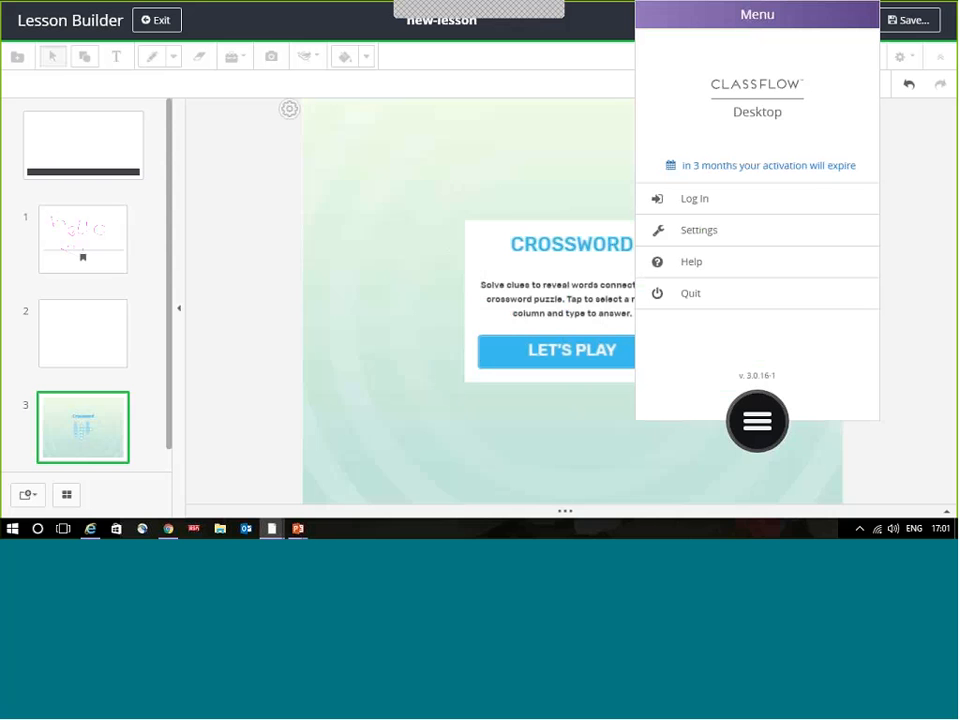
pyautogui.click(760, 424)
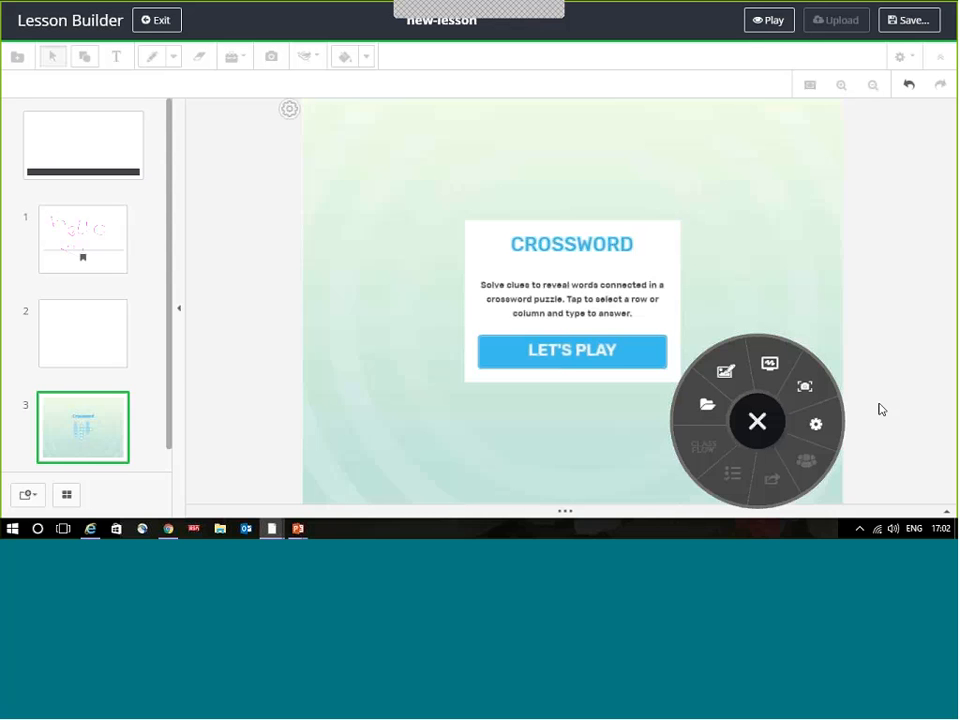
# Log in to ClassFlow from the launcher with the remembered username by entering the account password
pyautogui.click(818, 425)
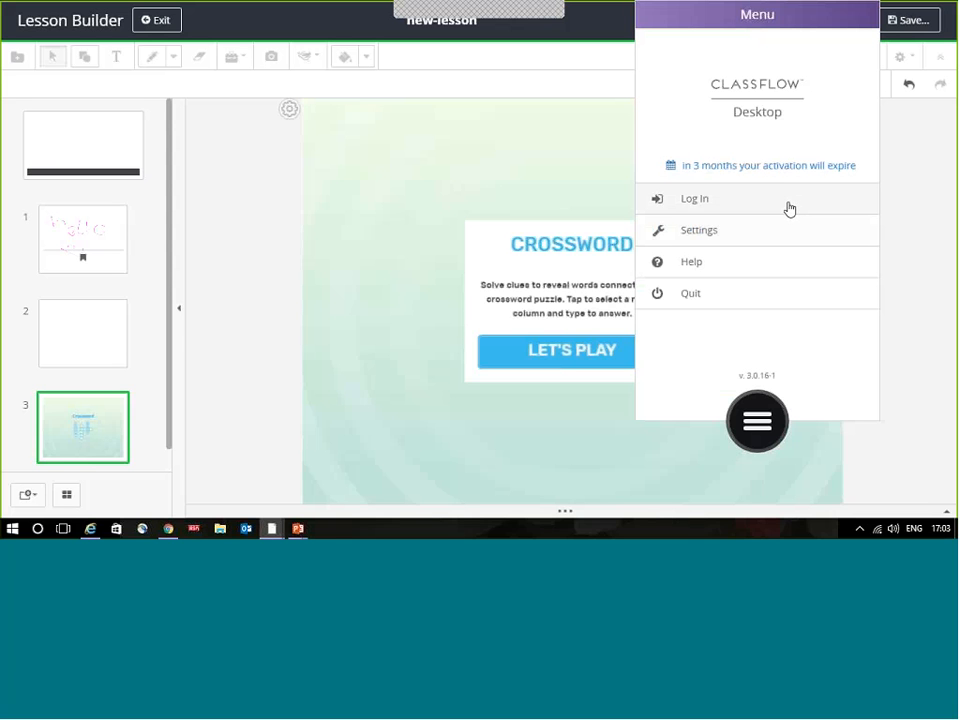
pyautogui.click(726, 205)
pyautogui.click(686, 153)
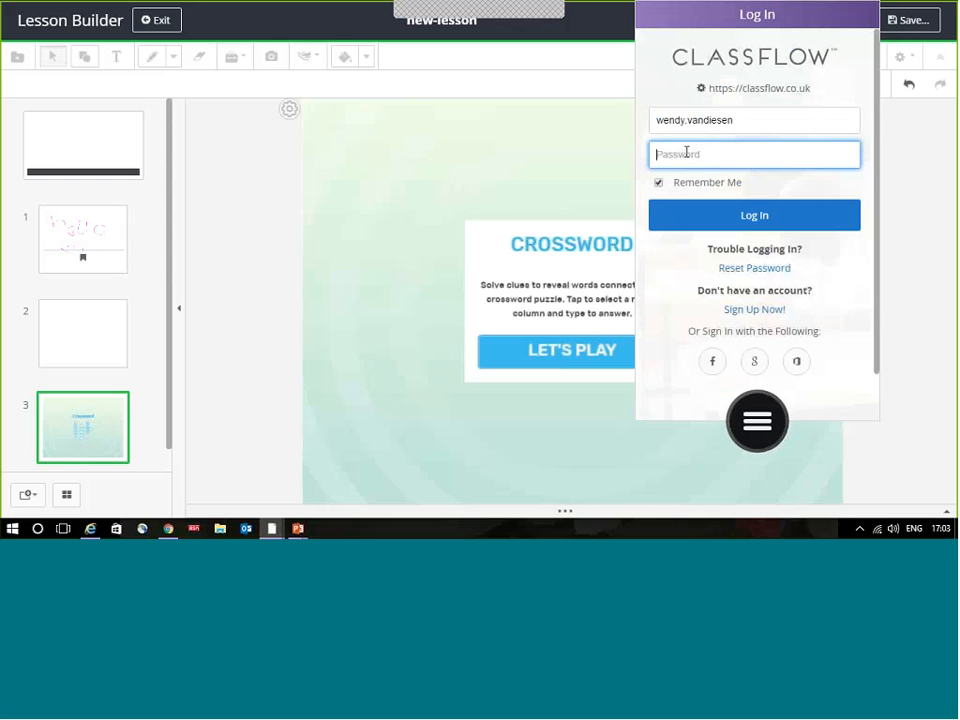
pyautogui.write('••••••••••')
pyautogui.click(724, 215)
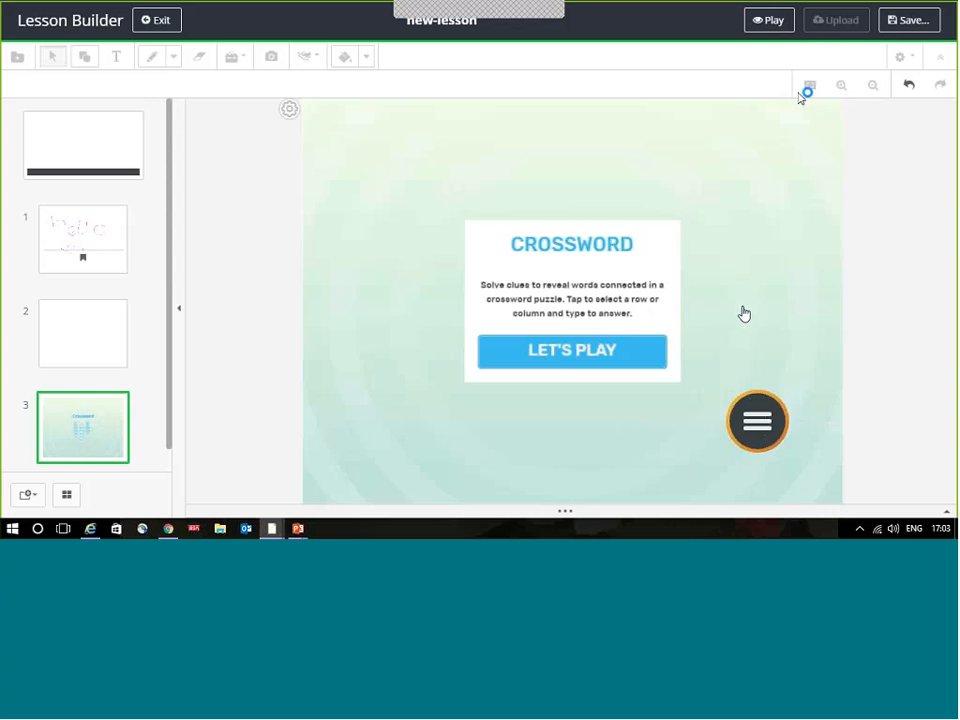
# Log out of the ClassFlow account from the launcher
pyautogui.click(762, 425)
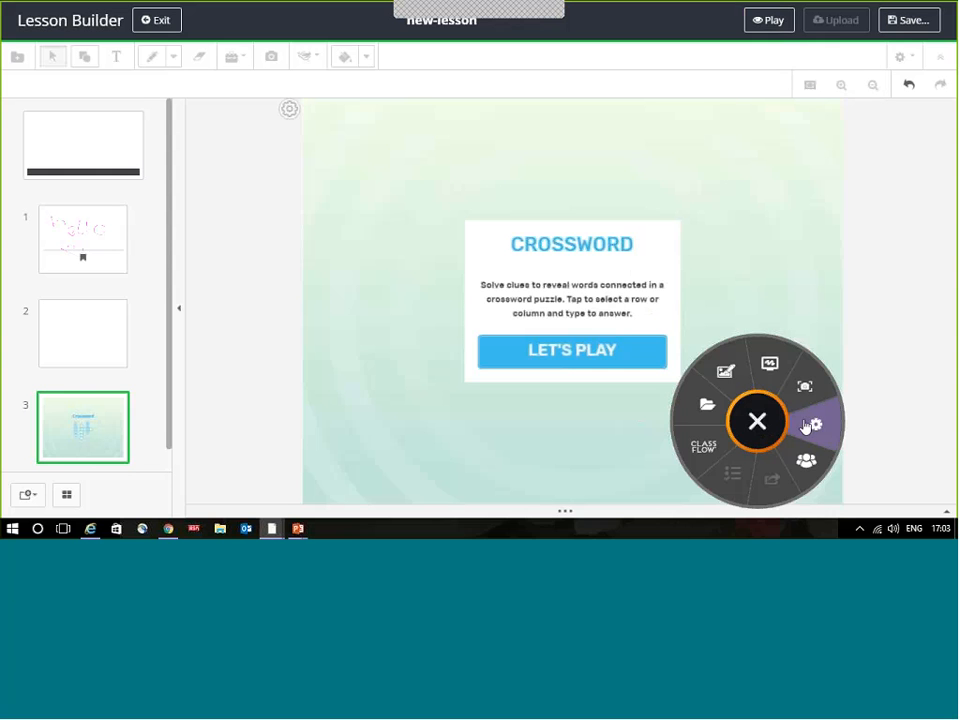
pyautogui.click(815, 425)
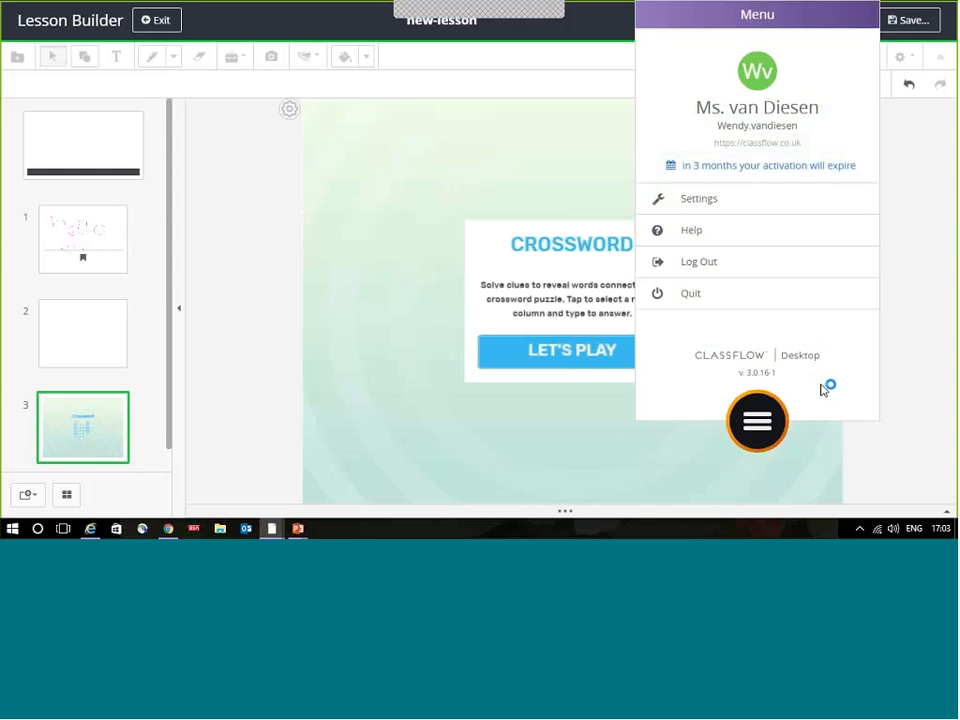
pyautogui.click(703, 263)
pyautogui.click(757, 421)
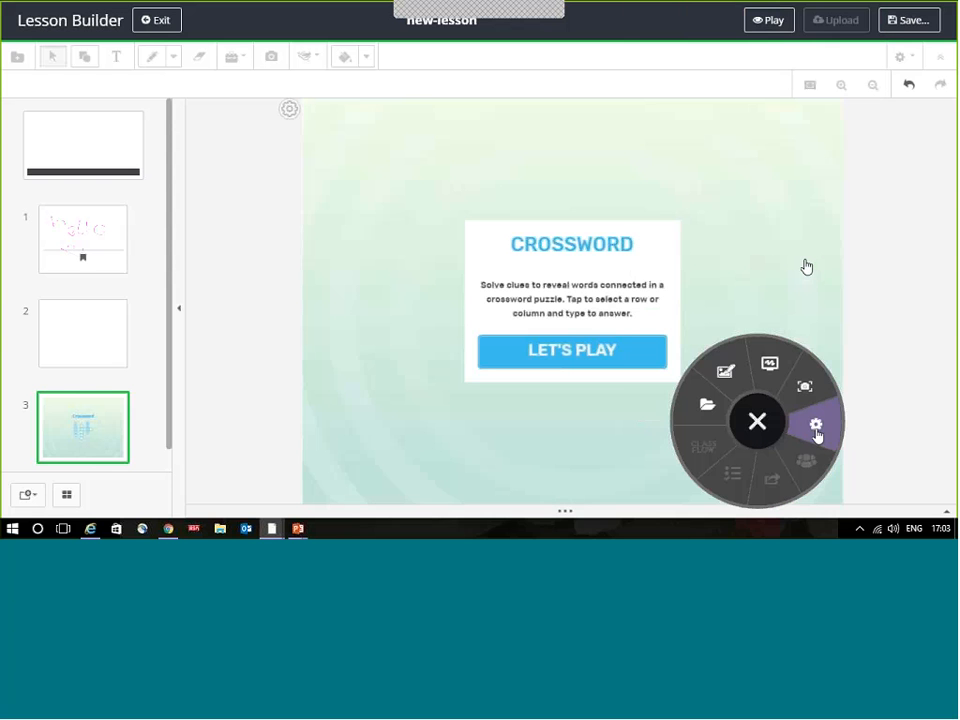
pyautogui.click(826, 433)
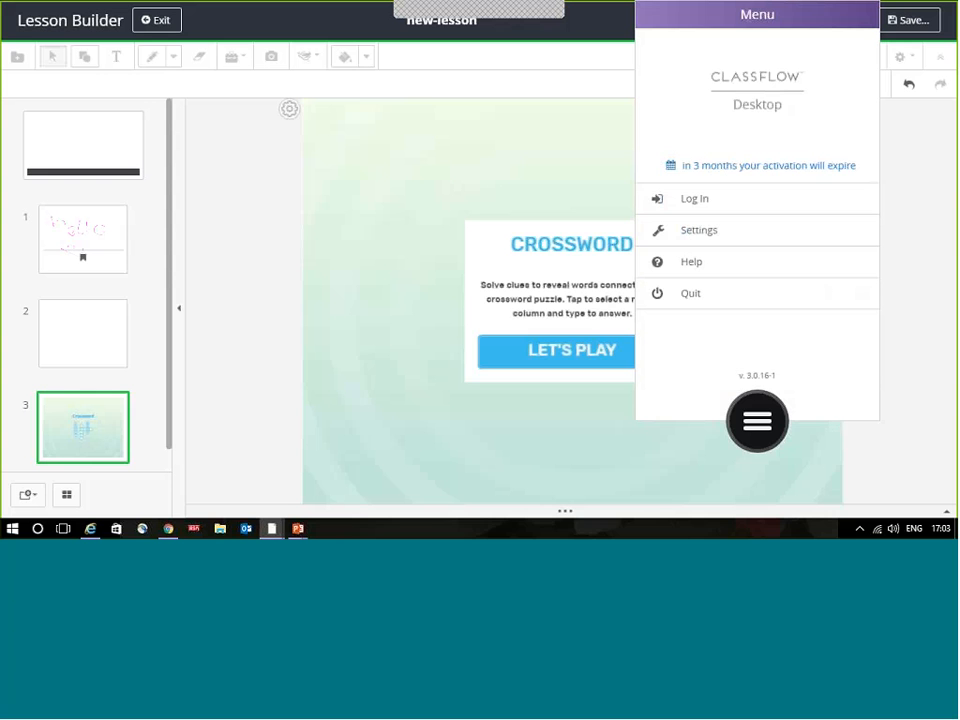
pyautogui.click(701, 206)
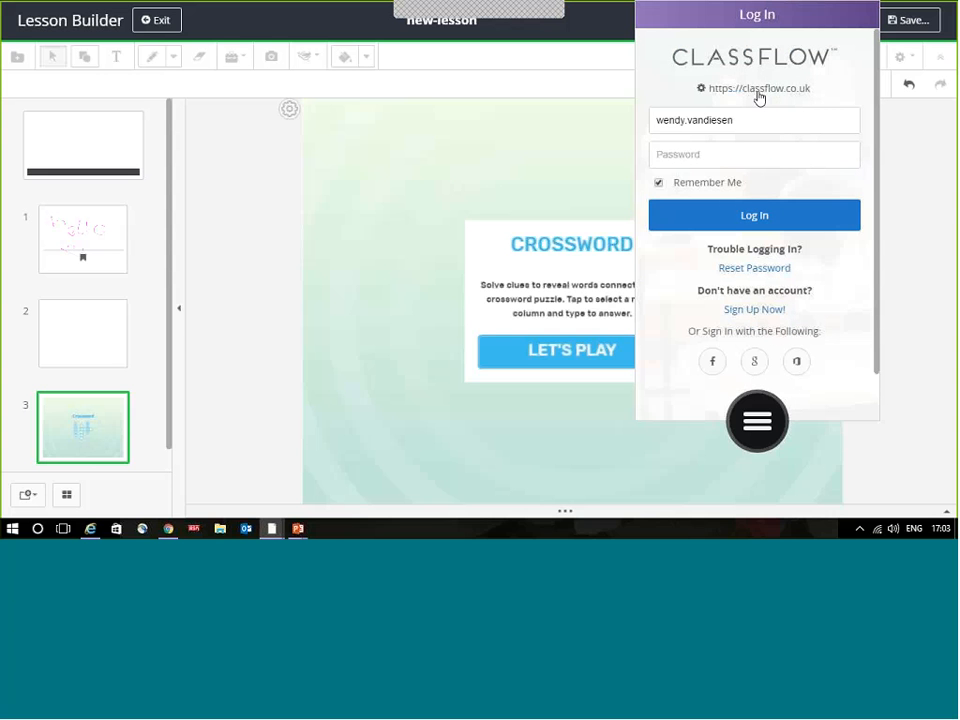
pyautogui.click(701, 93)
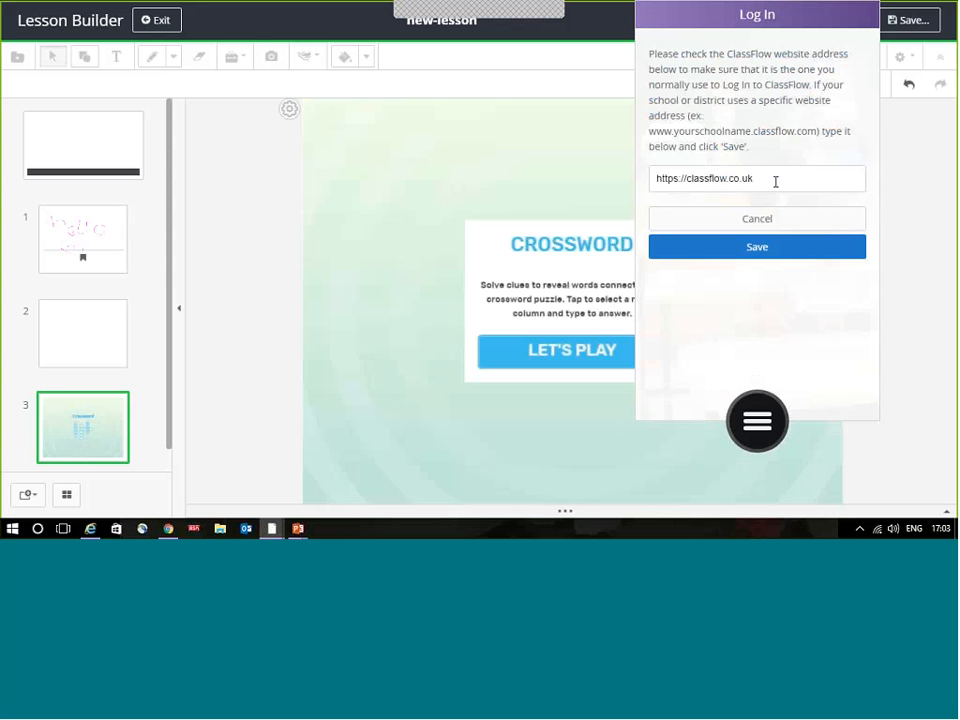
pyautogui.click(779, 179)
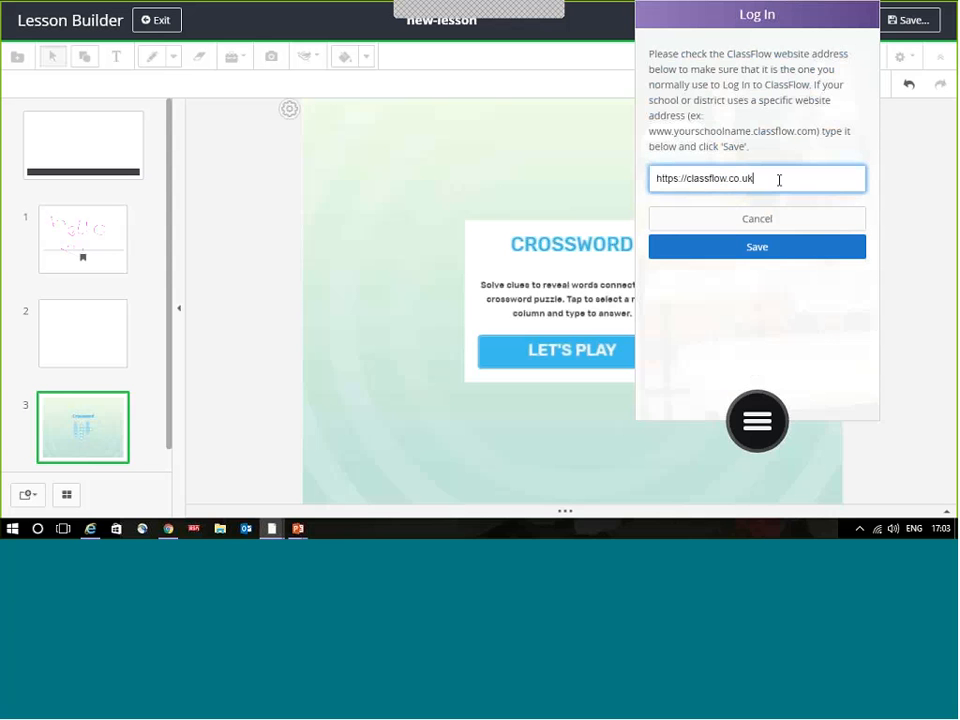
pyautogui.tripleClick(789, 178)
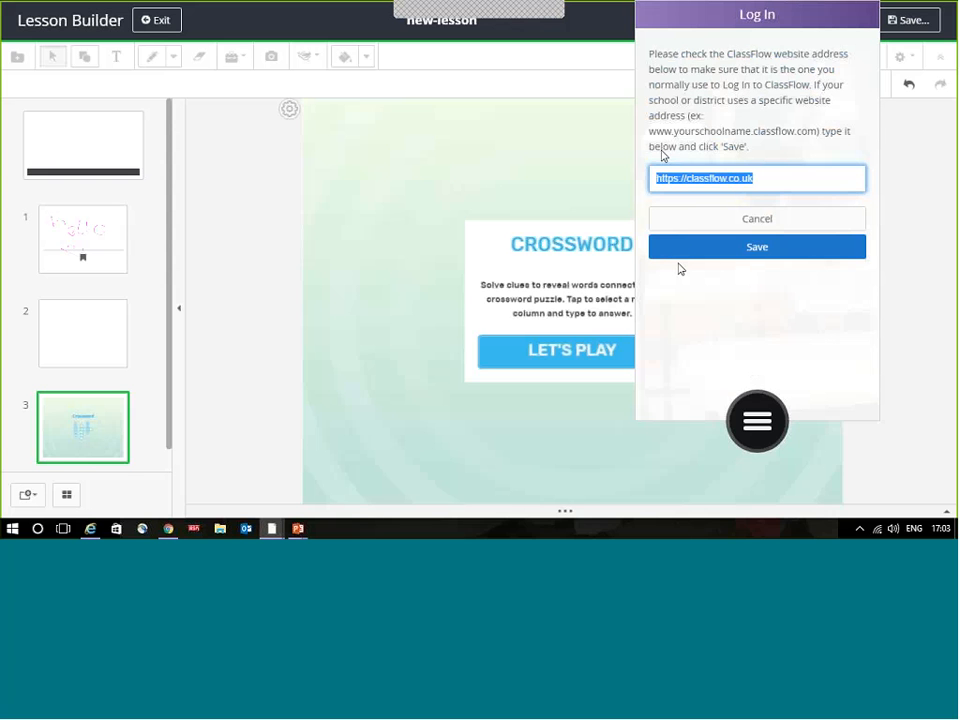
pyautogui.click(716, 260)
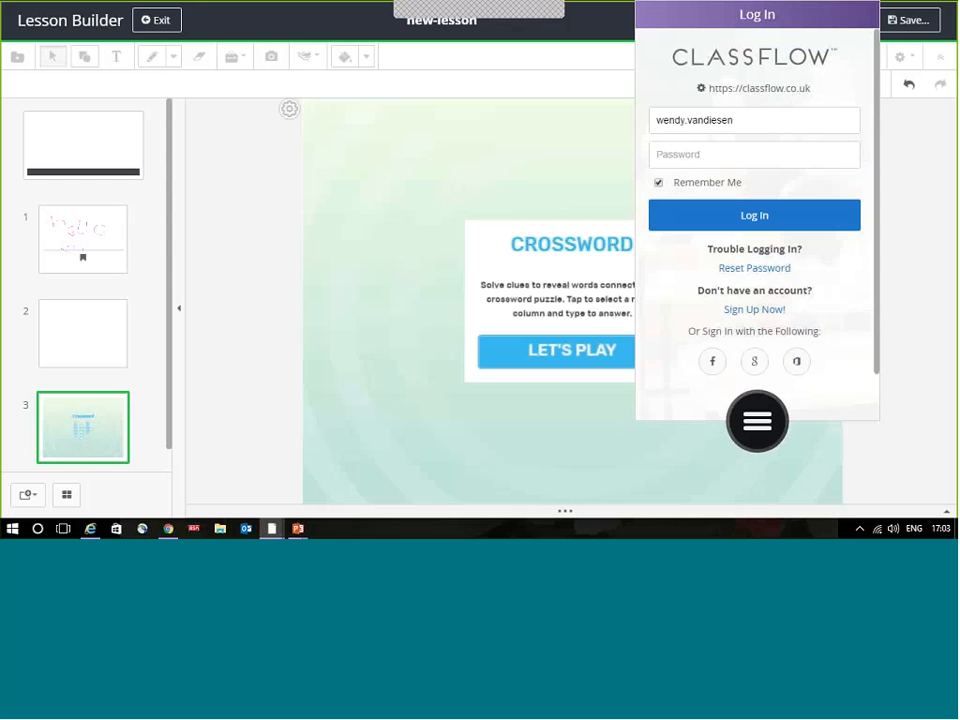
# Enter the account password in the log-in form and log in to ClassFlow
pyautogui.click(721, 153)
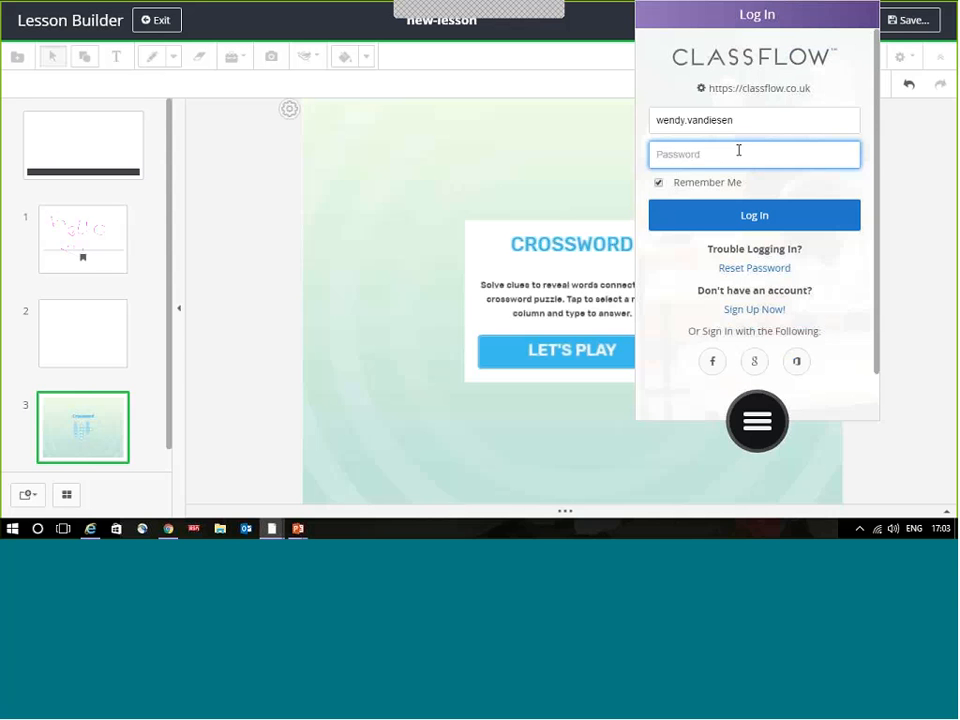
pyautogui.write('••••••••••')
pyautogui.click(748, 216)
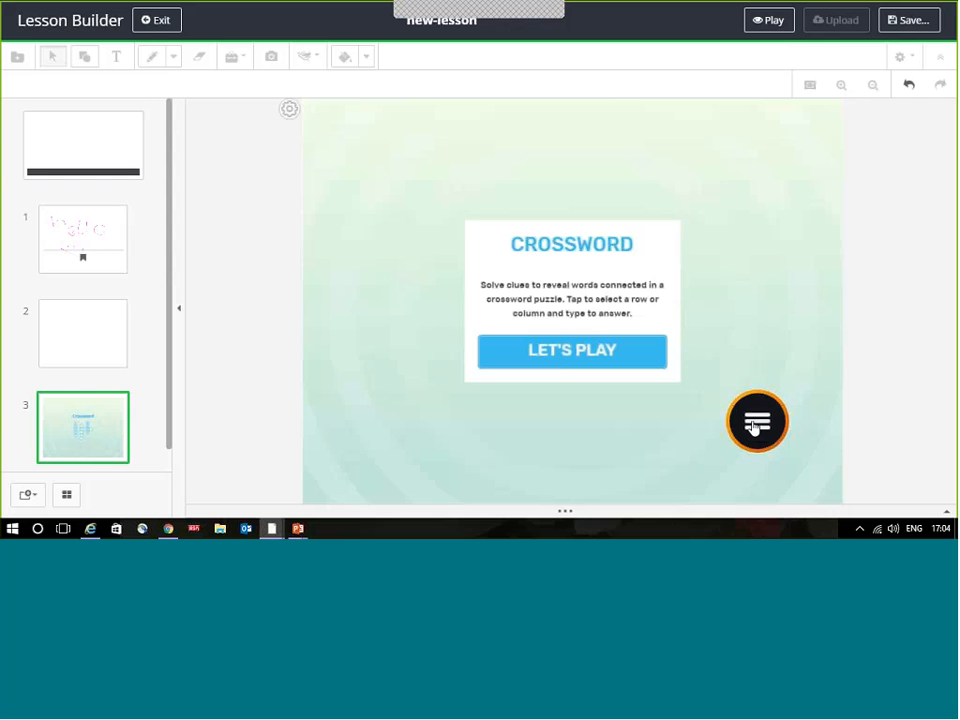
# Open the launcher wheel, move it higher over the crossword card and switch to the Chrome browser
pyautogui.click(756, 418)
pyautogui.moveTo(756, 407); pyautogui.dragTo(752, 256)
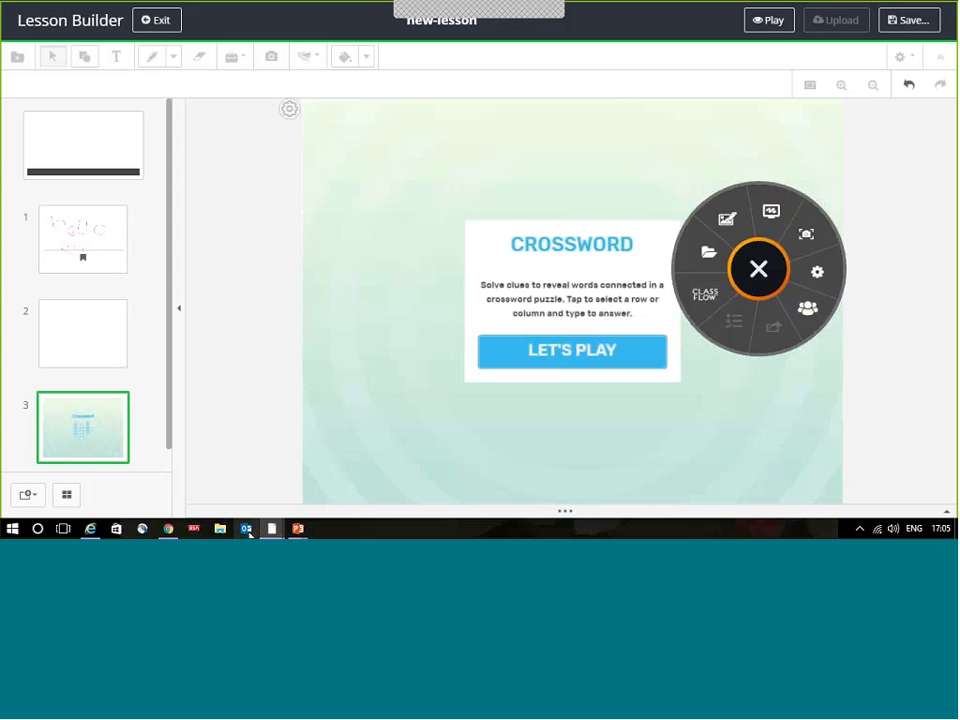
pyautogui.click(167, 526)
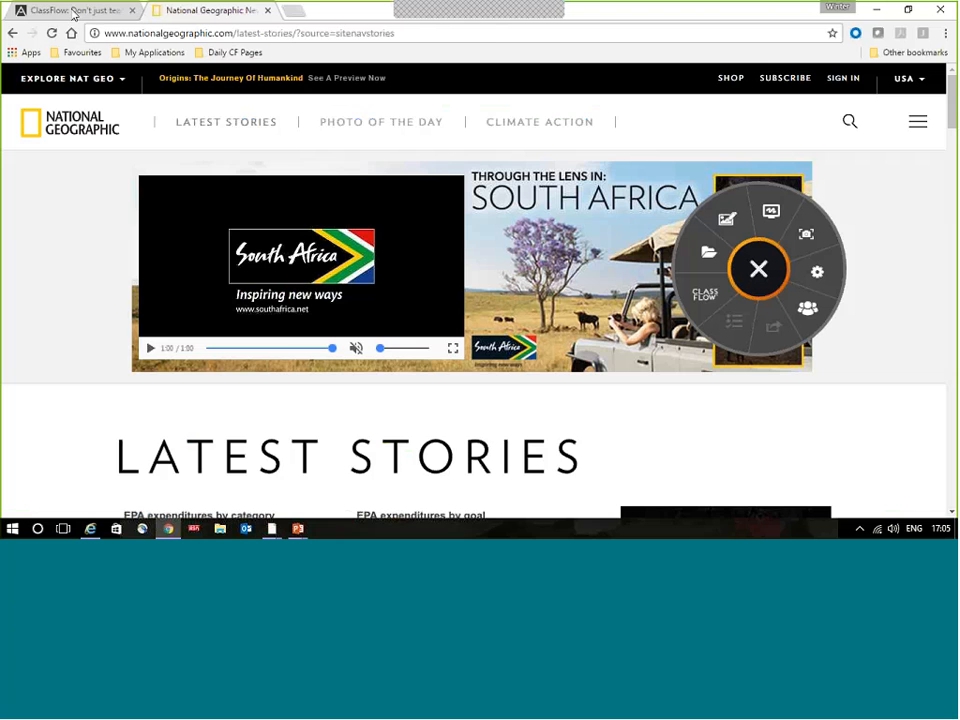
# Show the class-code card in the ClassFlow Presenter browser tab and start an Adhoc Session class from the launcher
pyautogui.click(80, 11)
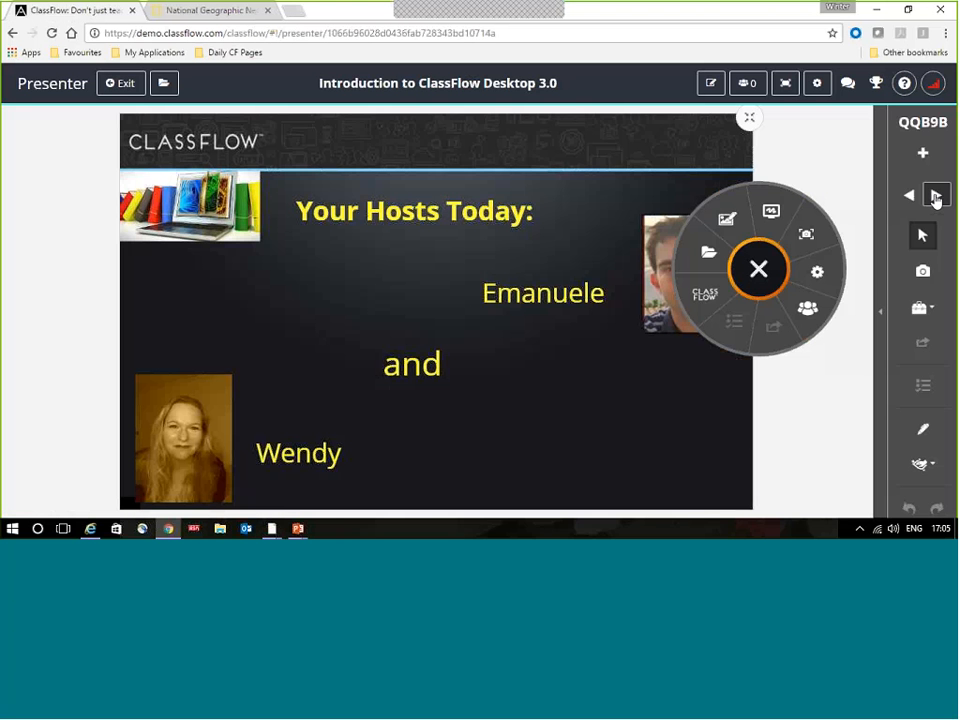
pyautogui.click(935, 196)
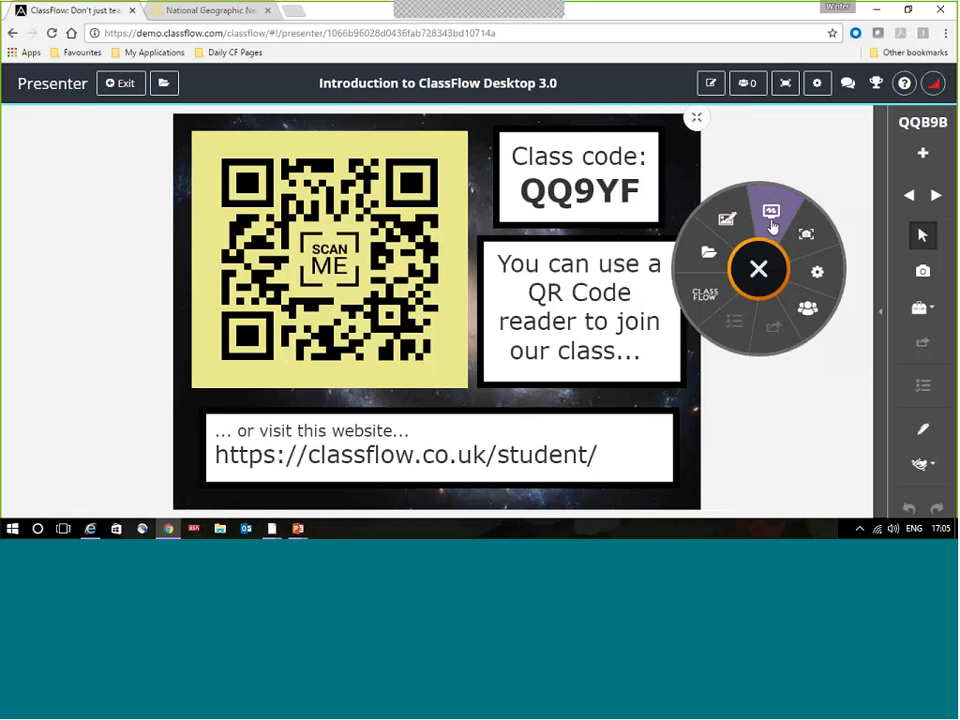
pyautogui.click(800, 314)
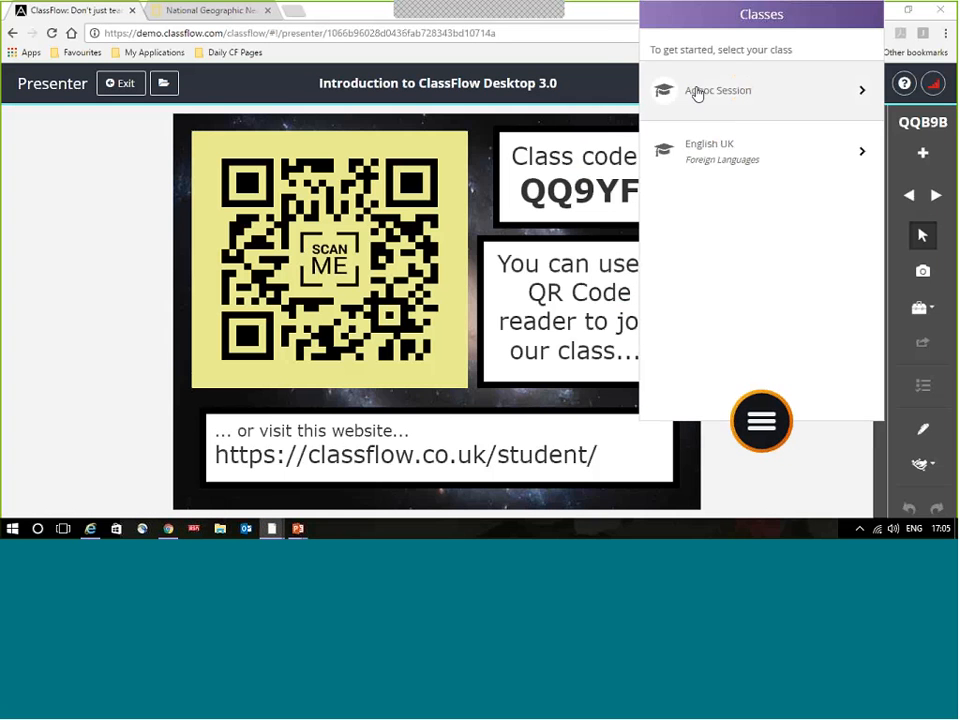
pyautogui.click(700, 91)
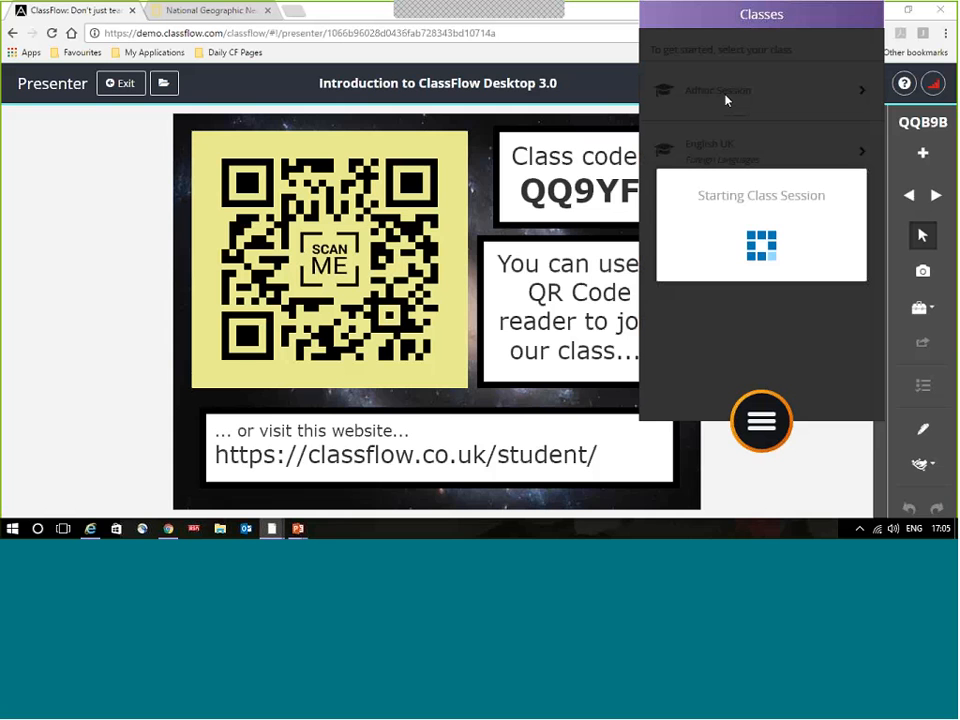
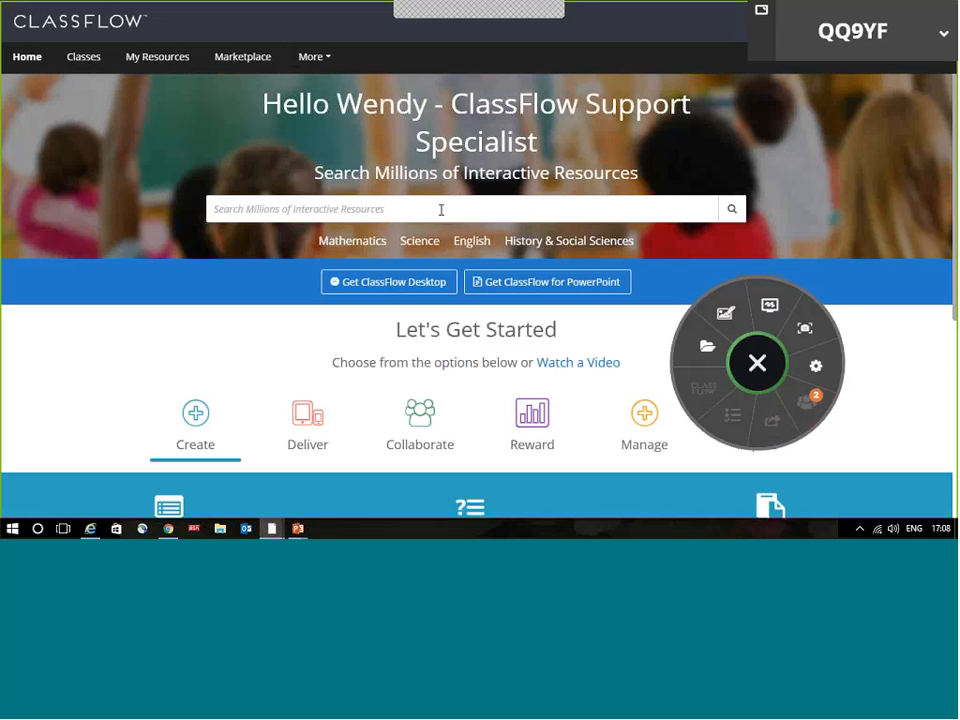
# Check the launcher's class entry, move the class code box below the page header and switch its docking between the screen's side edges
pyautogui.click(806, 414)
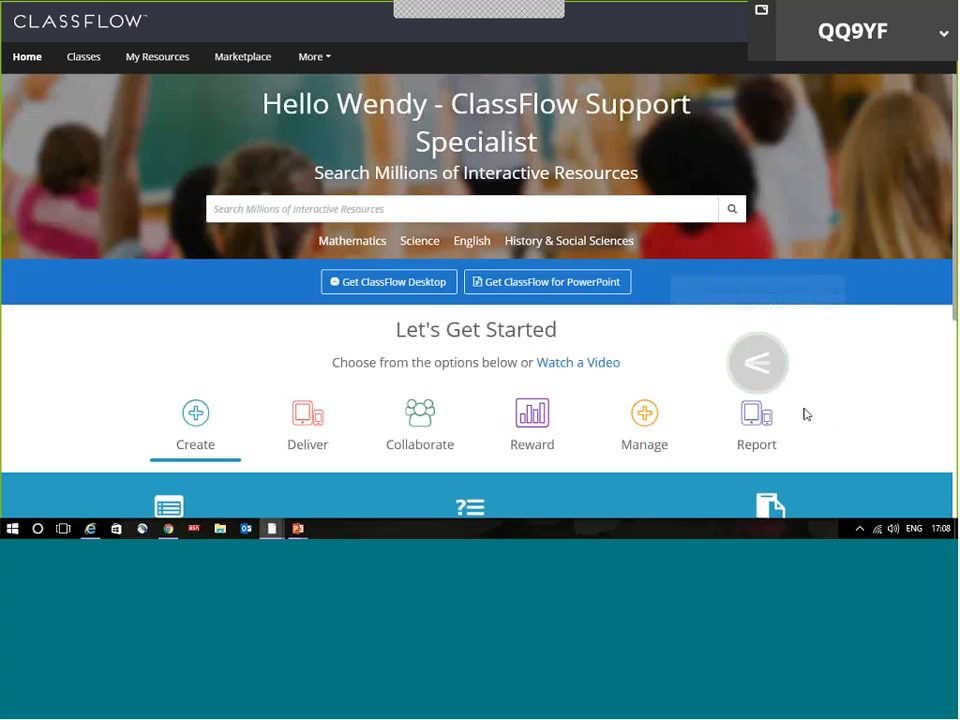
pyautogui.click(752, 366)
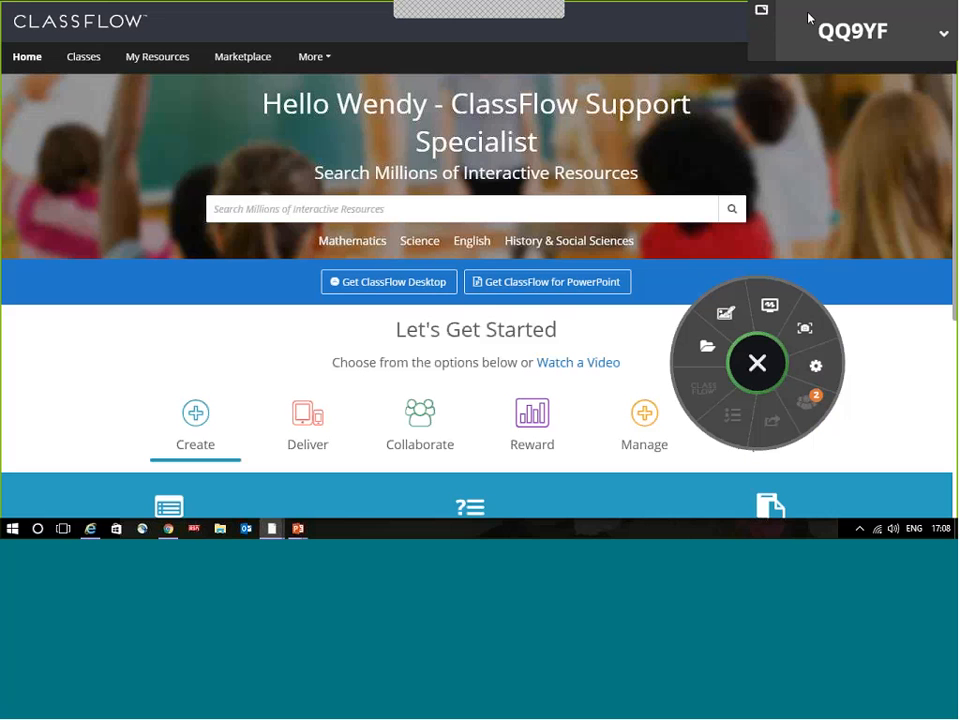
pyautogui.moveTo(808, 18); pyautogui.dragTo(557, 113)
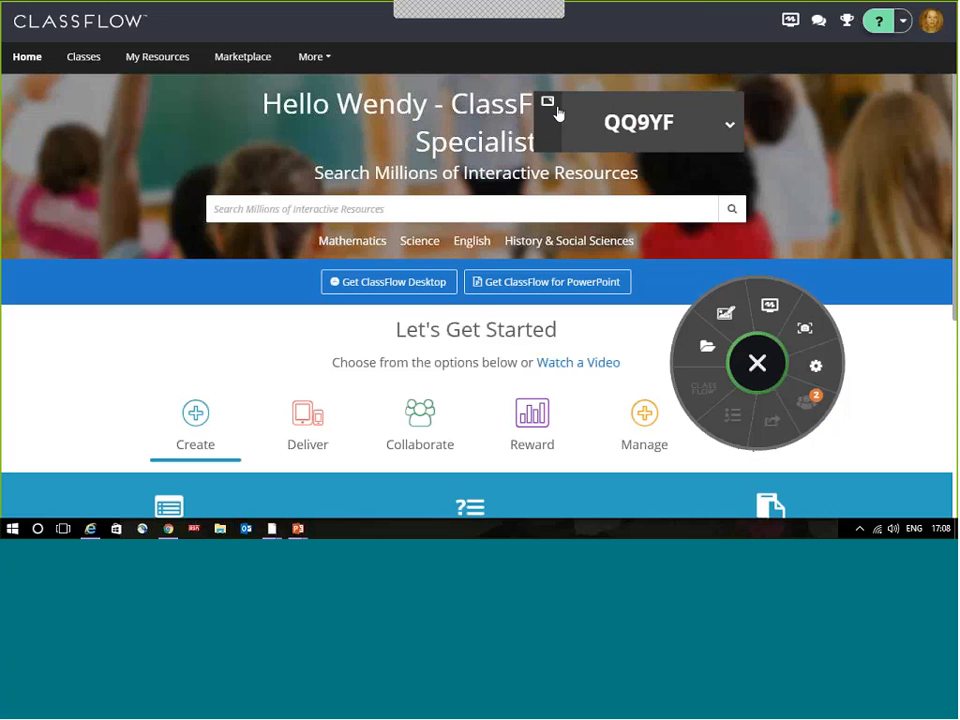
pyautogui.click(548, 104)
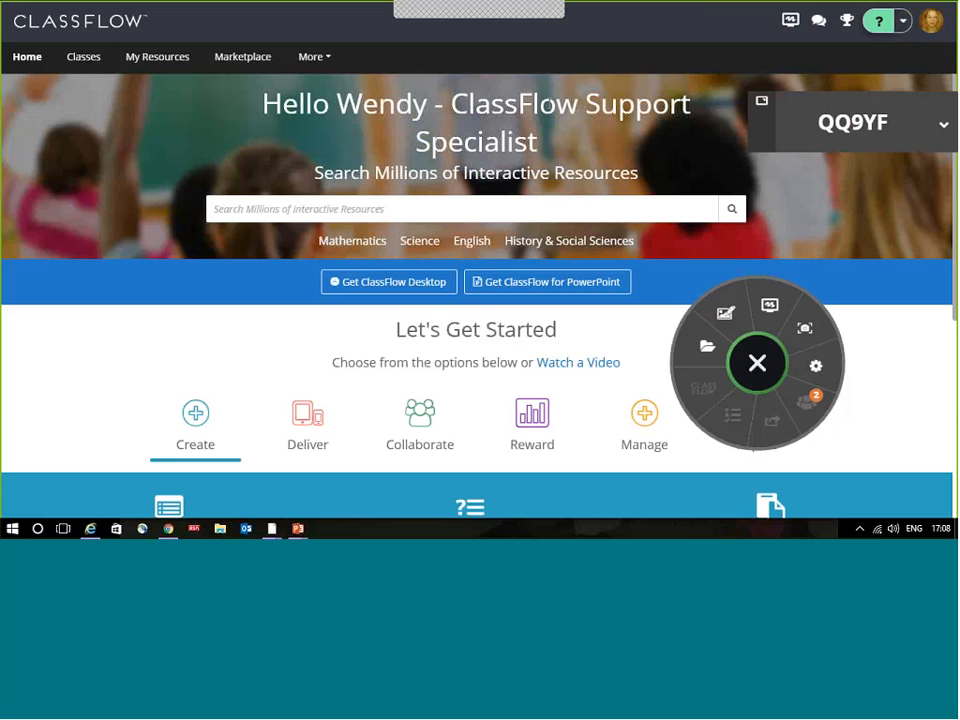
pyautogui.click(759, 104)
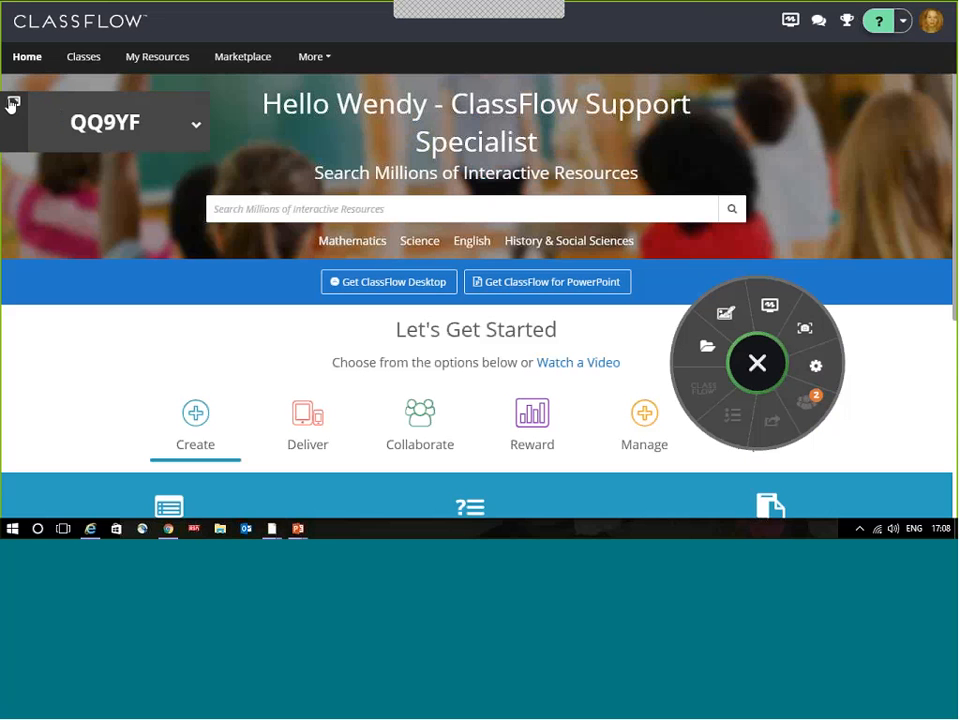
pyautogui.click(12, 103)
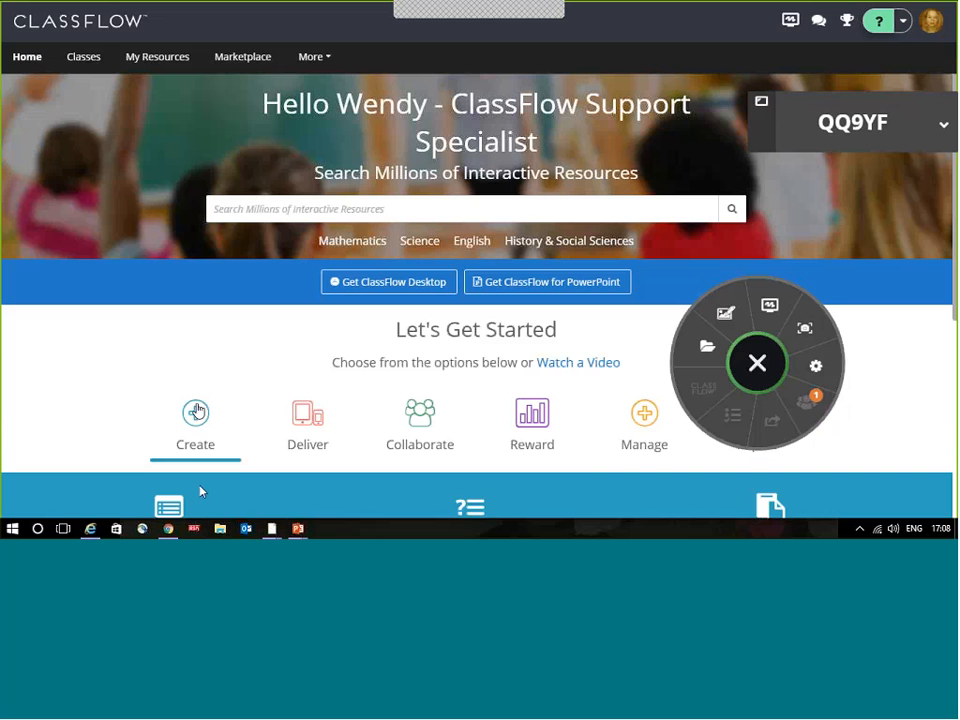
# Open the recent lesson "New Lesson" in Lesson Builder, collapse the card notes and select card 2
pyautogui.click(707, 347)
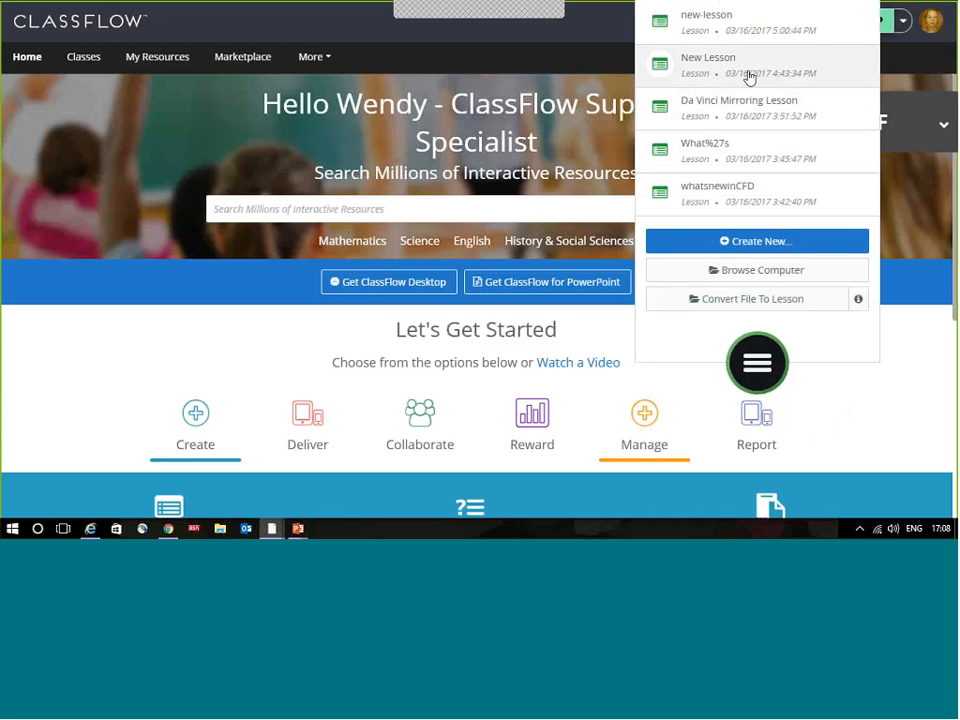
pyautogui.click(748, 74)
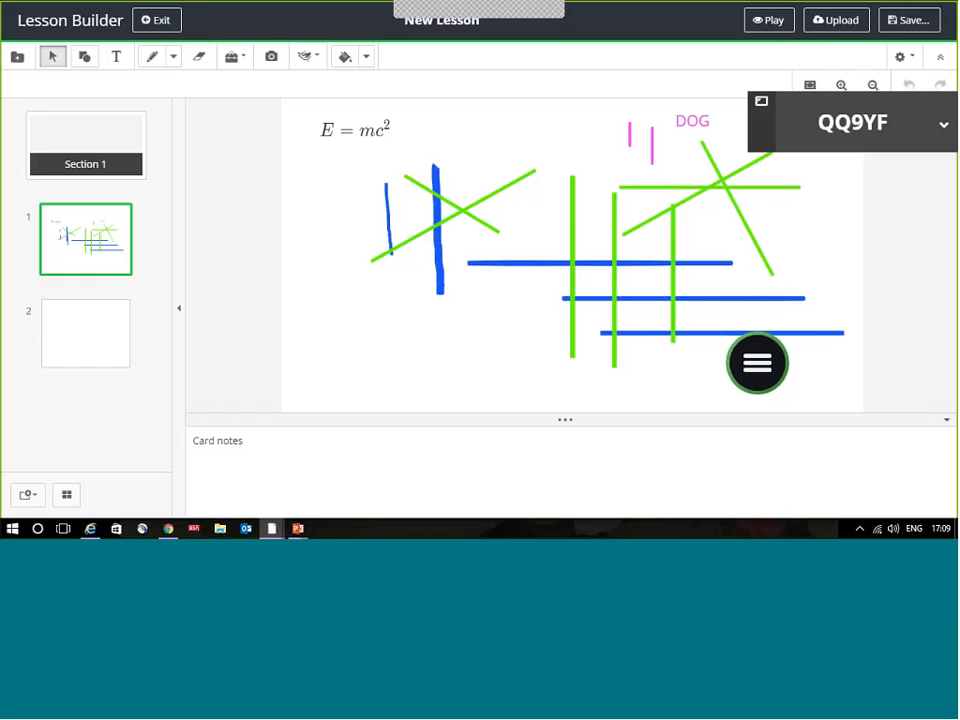
pyautogui.moveTo(85, 343)
pyautogui.click(943, 418)
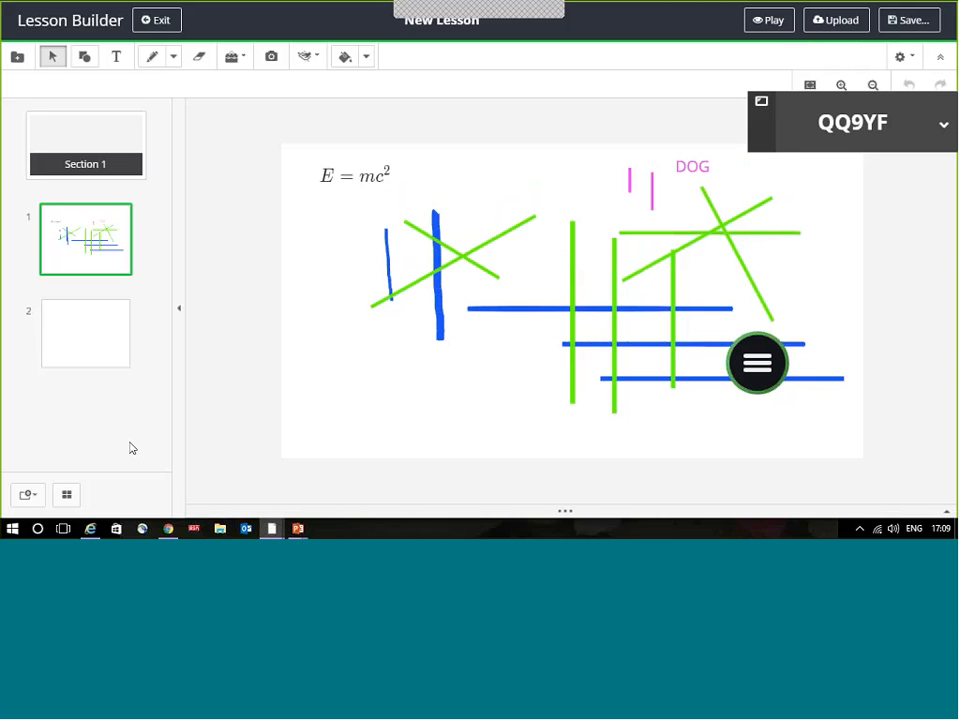
pyautogui.click(105, 368)
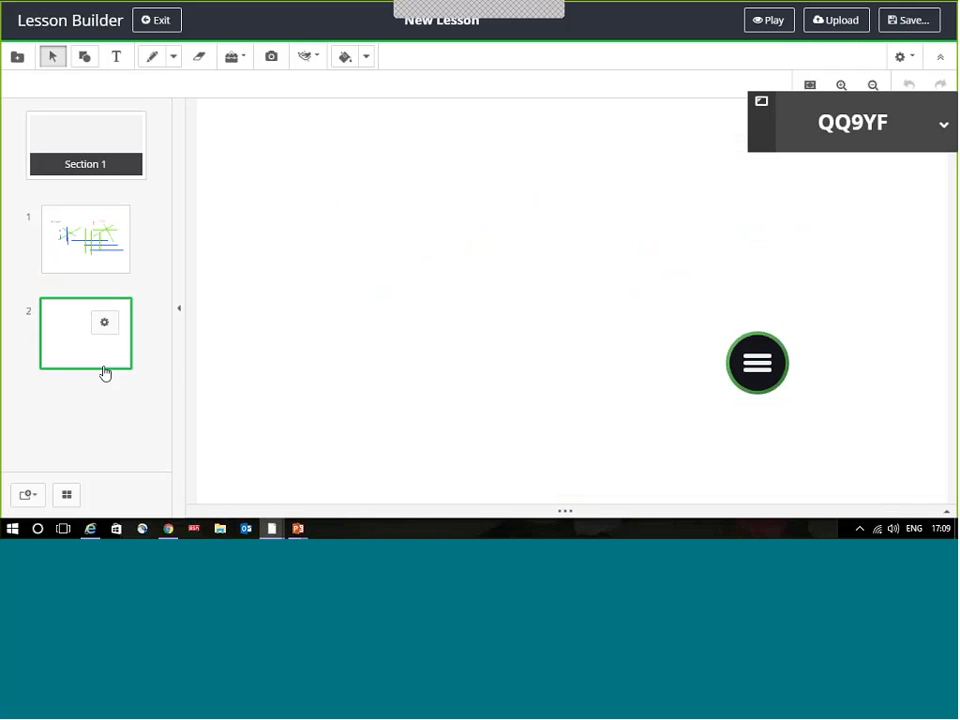
# Start annotating over the desktop on blank card 2 and view the launcher's capture options
pyautogui.click(757, 362)
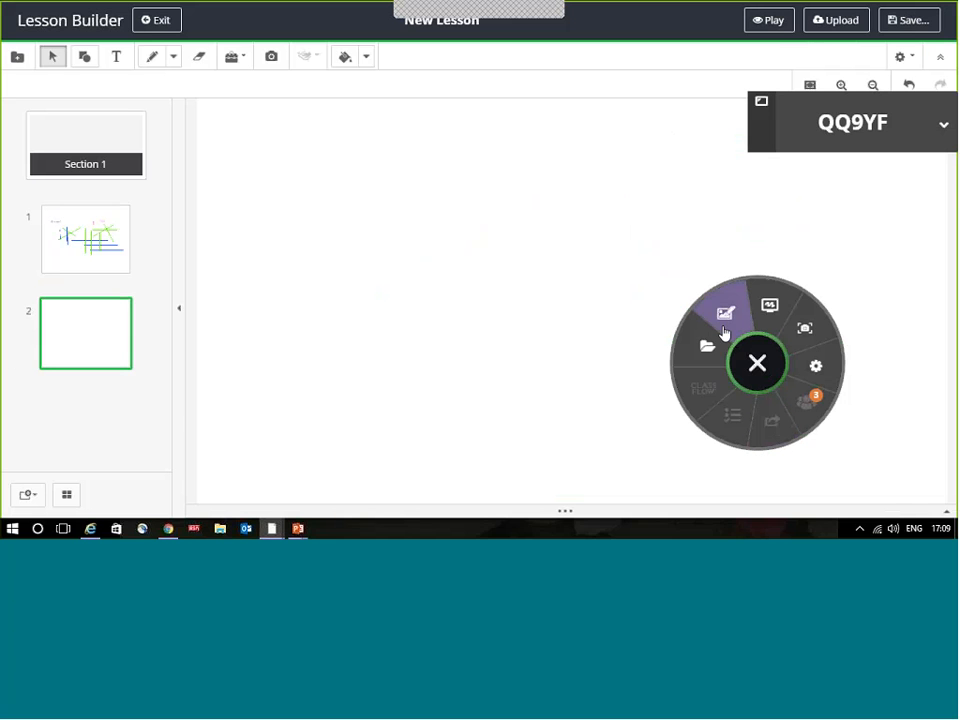
pyautogui.click(724, 317)
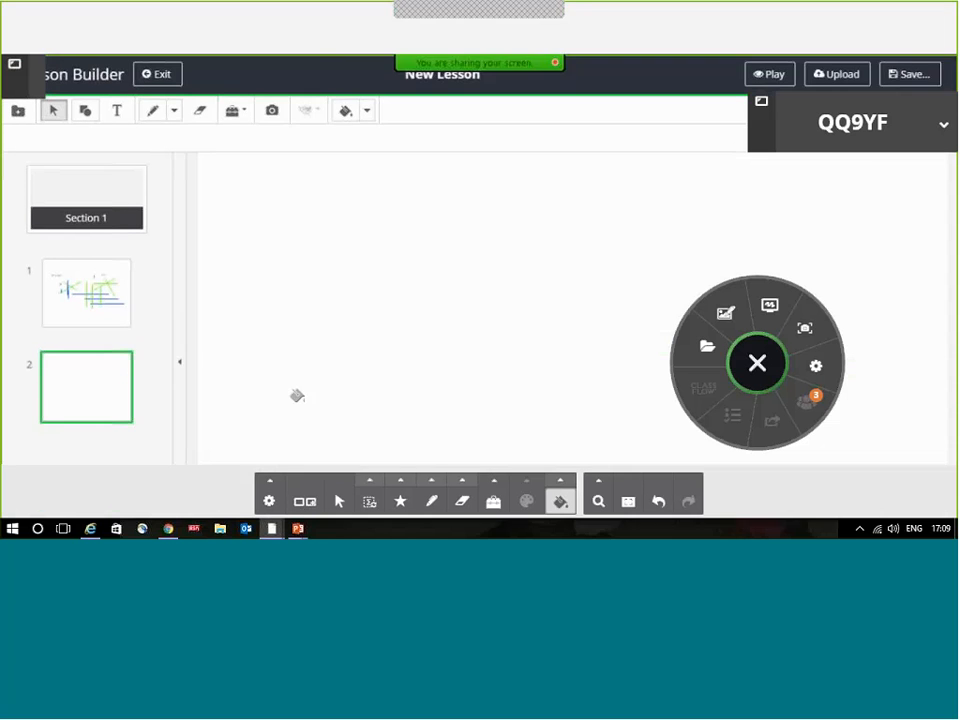
pyautogui.click(806, 333)
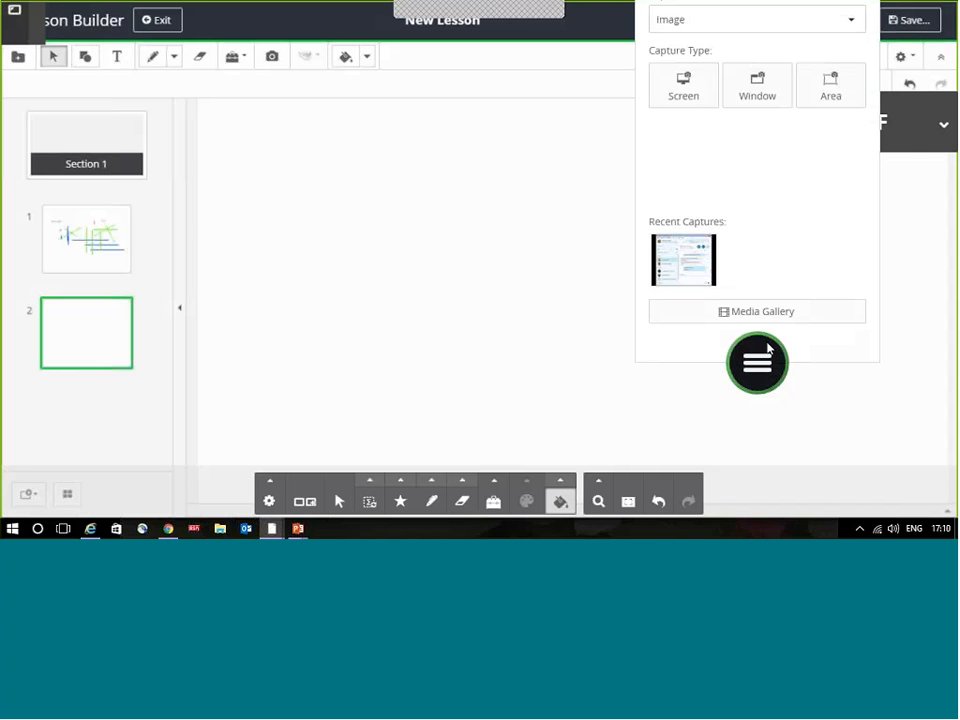
pyautogui.moveTo(762, 346); pyautogui.dragTo(781, 348)
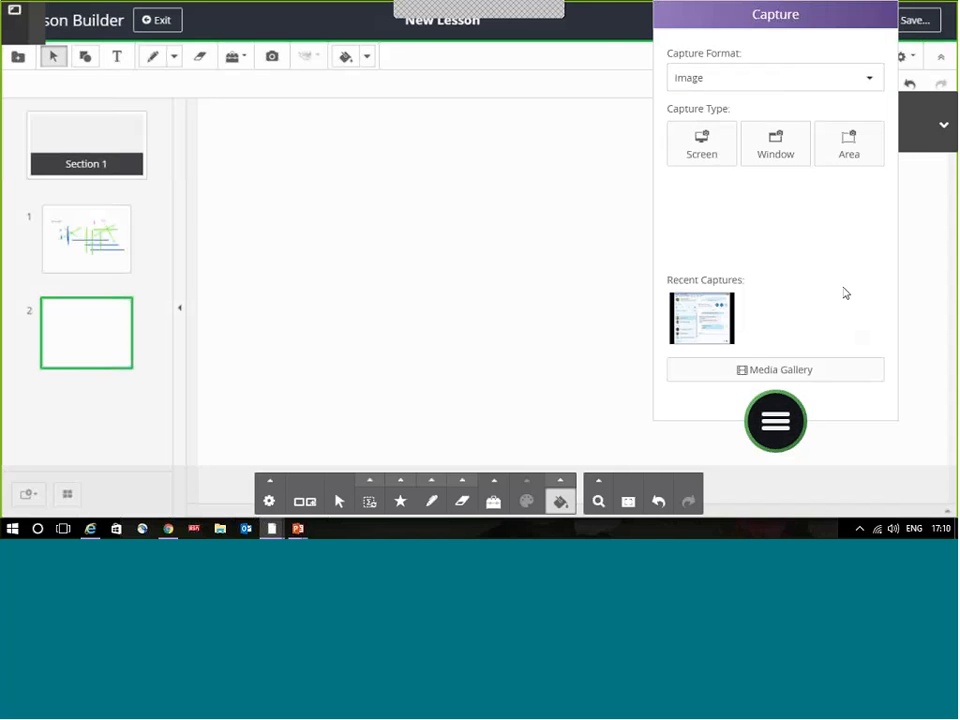
pyautogui.click(778, 422)
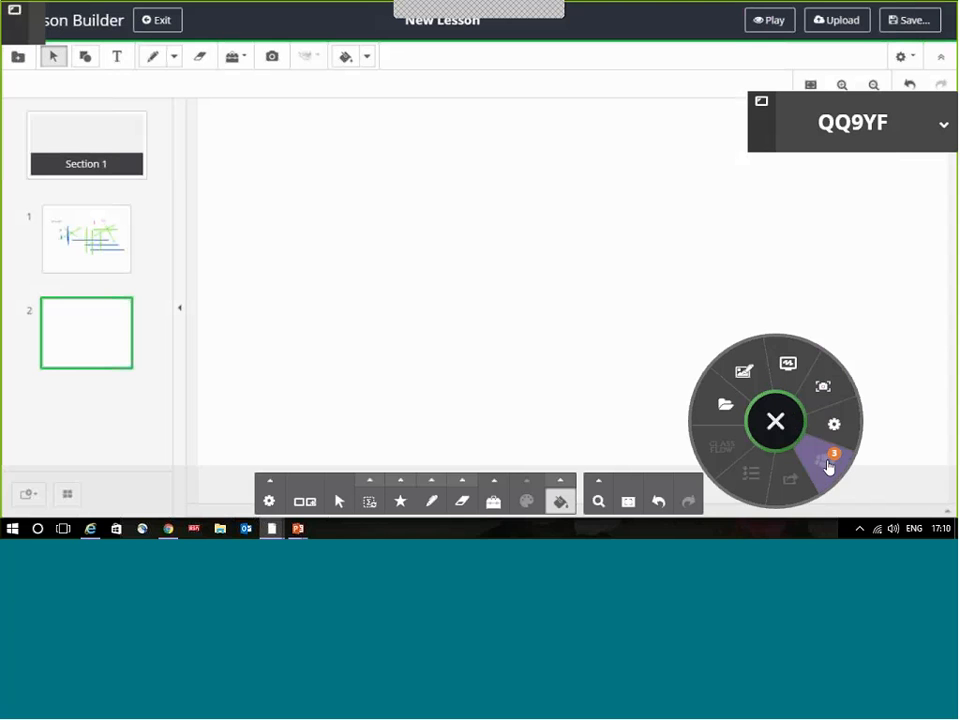
# Check the launcher's class session and ClassFlow entries while the class session is running
pyautogui.click(838, 467)
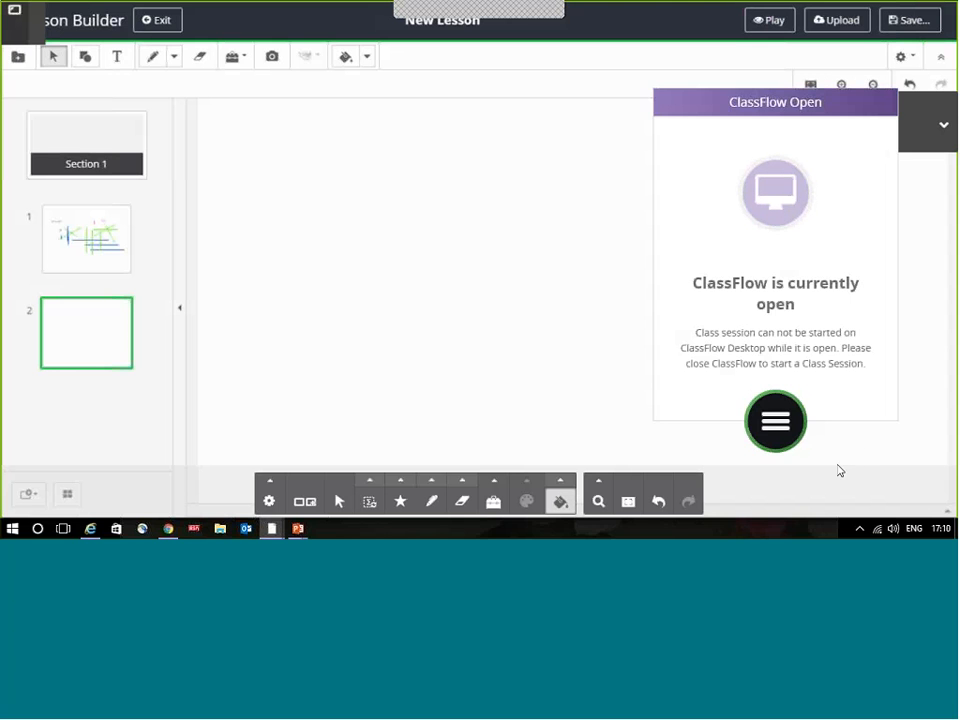
pyautogui.click(779, 438)
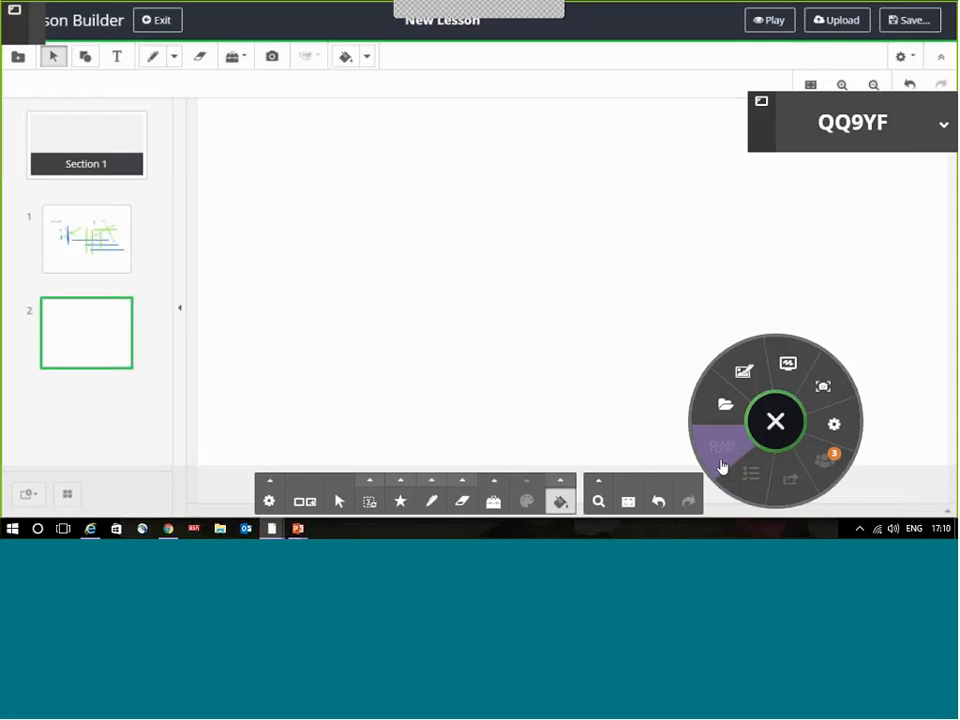
pyautogui.click(722, 465)
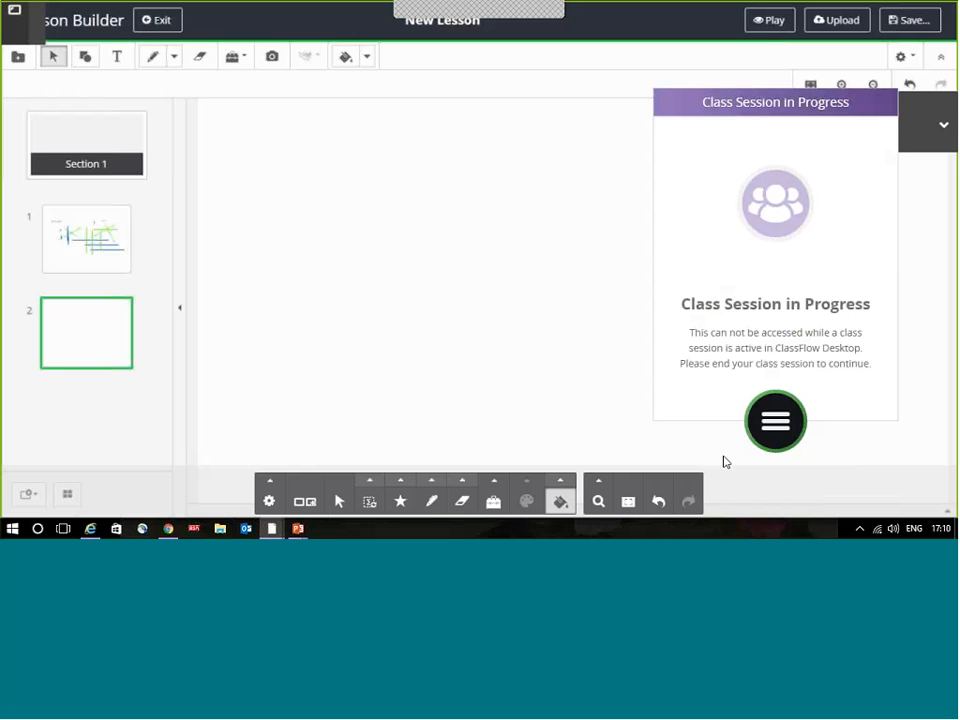
pyautogui.click(774, 424)
pyautogui.click(840, 466)
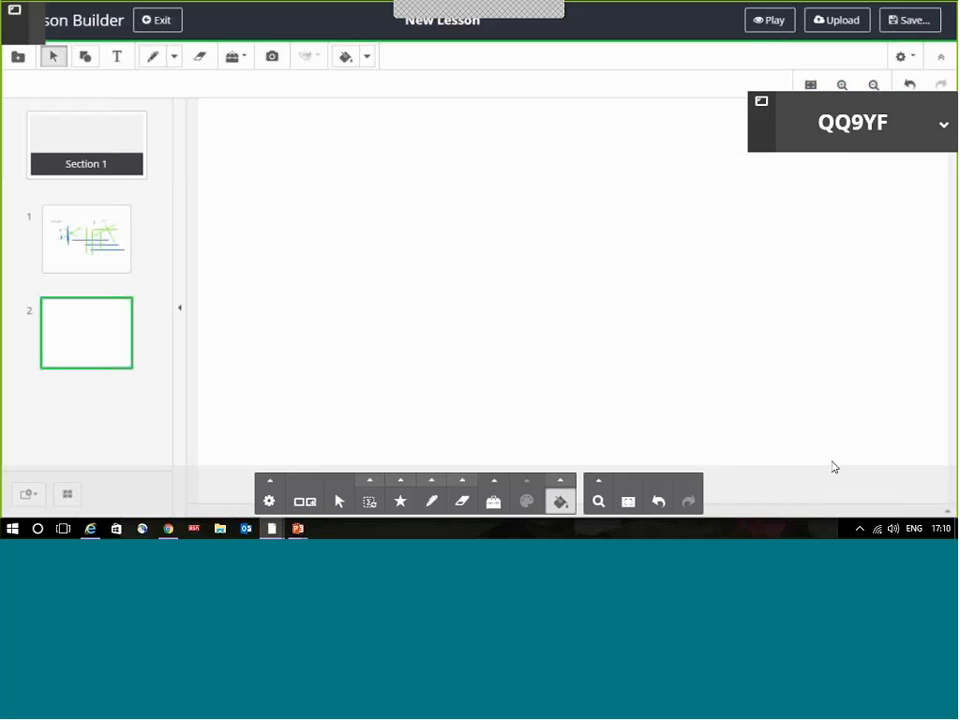
pyautogui.click(776, 424)
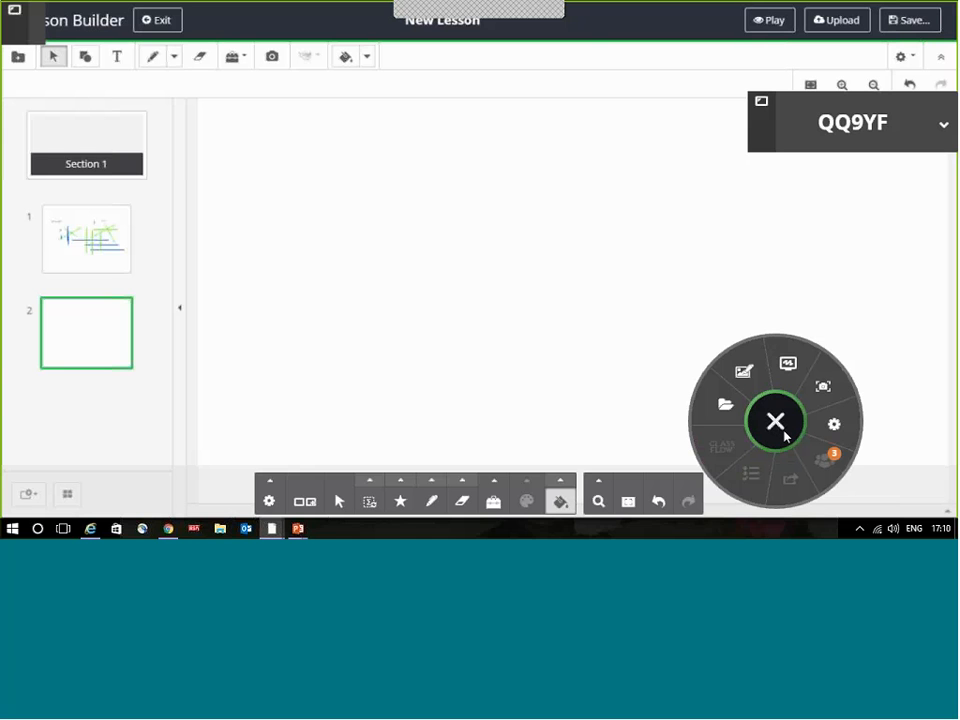
# Expand the student list under the class code and move the box clear of the launcher wheel
pyautogui.click(941, 128)
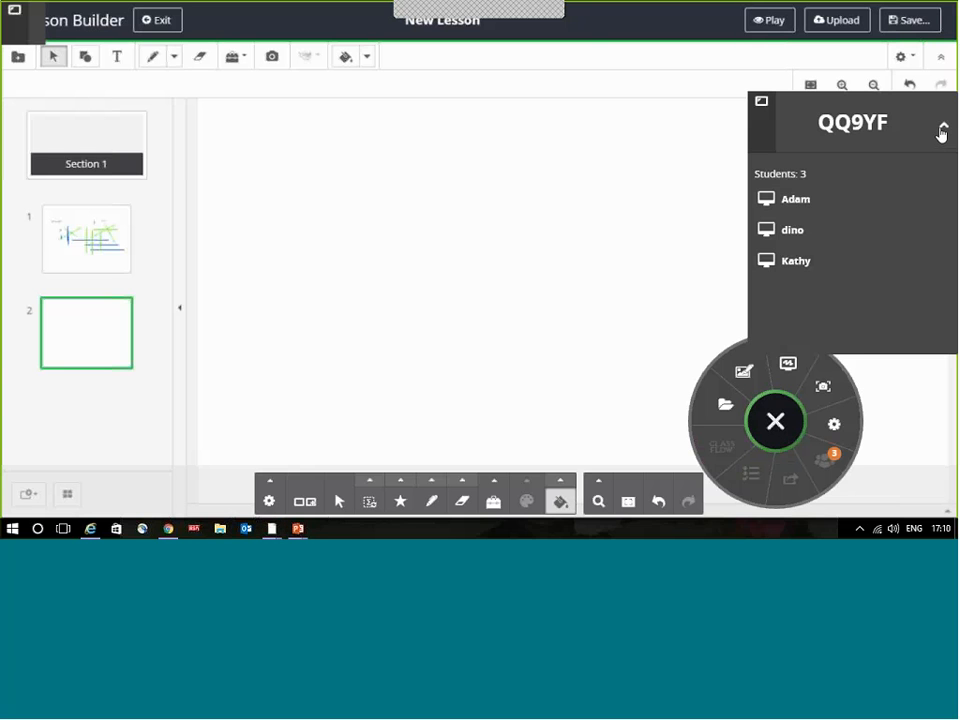
pyautogui.moveTo(795, 118); pyautogui.dragTo(748, 67)
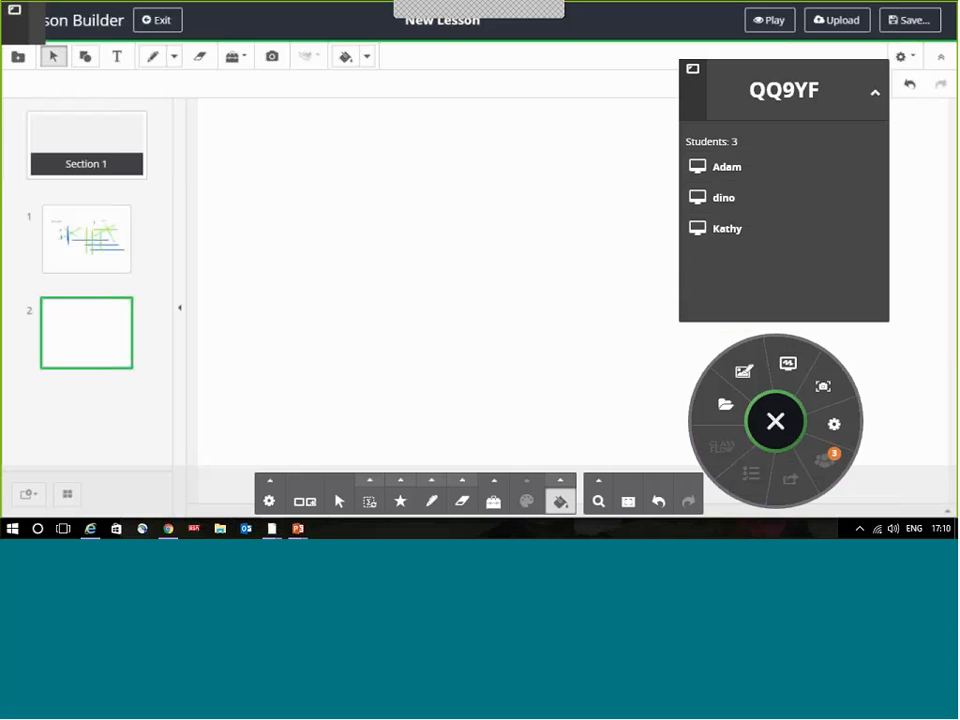
# Close the desktop annotation overlay and exit the New Lesson without saving its changes
pyautogui.click(157, 20)
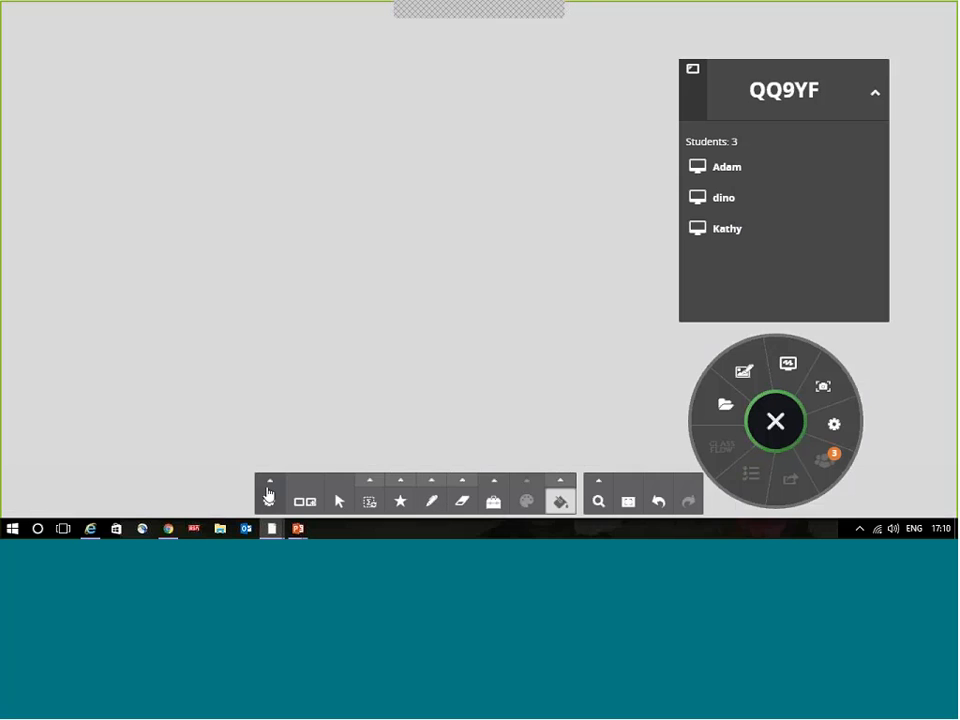
pyautogui.click(268, 490)
pyautogui.click(306, 450)
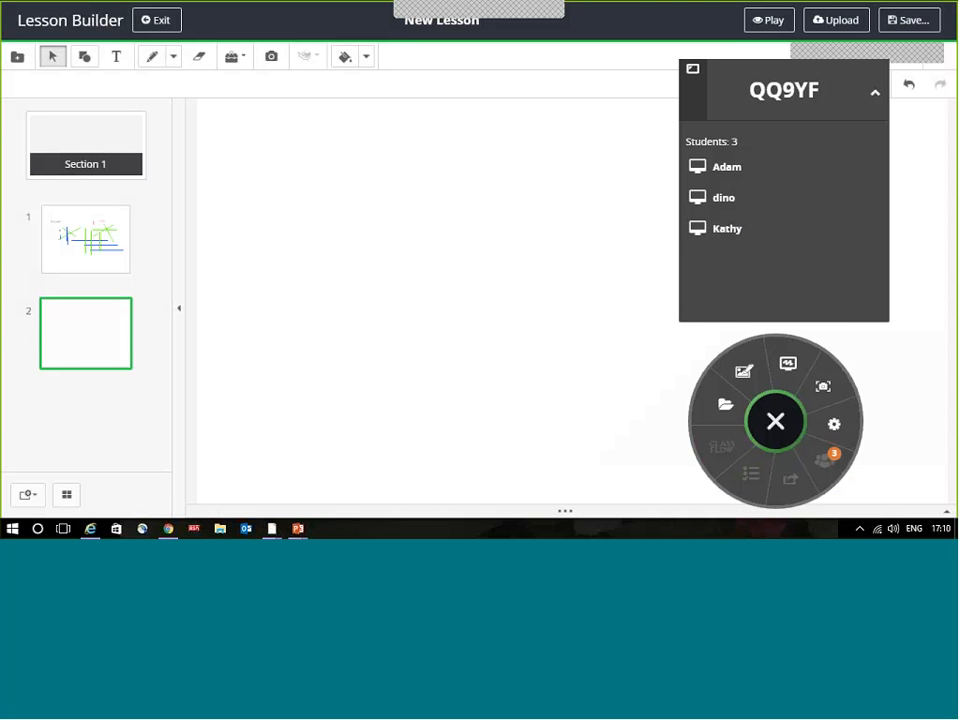
pyautogui.click(157, 20)
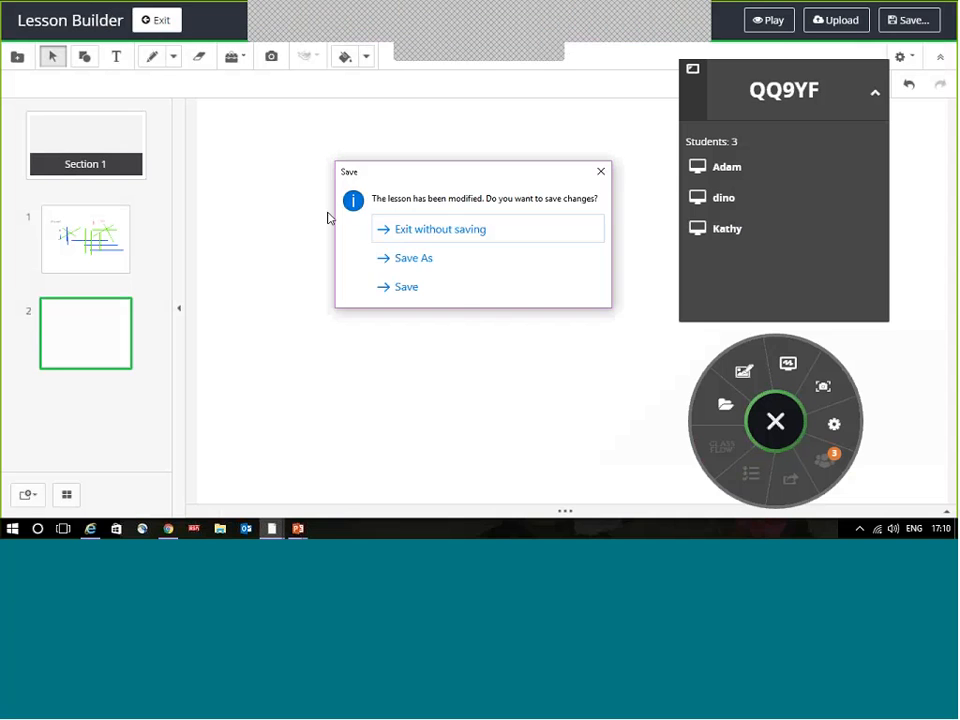
pyautogui.click(469, 230)
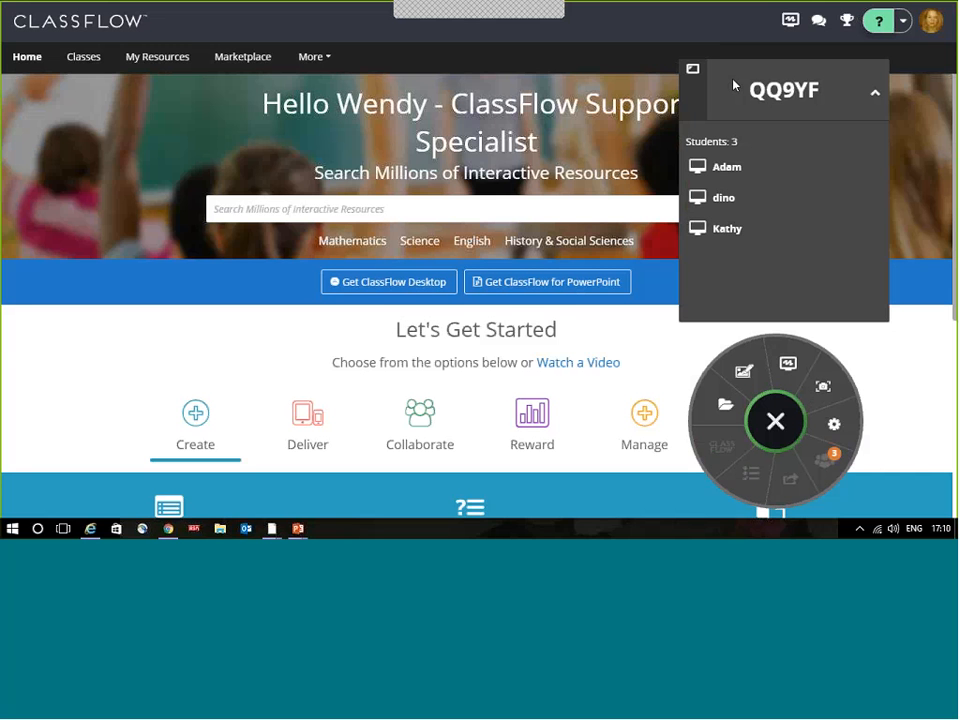
# Recheck the launcher's class session entry and log out of the ClassFlow account
pyautogui.click(825, 456)
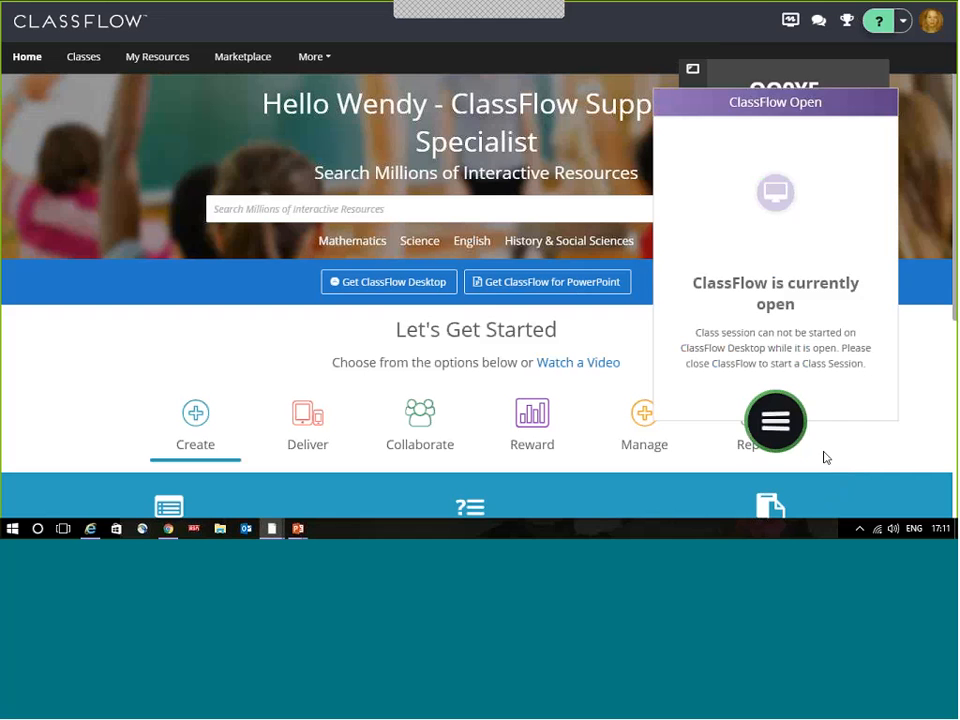
pyautogui.click(772, 424)
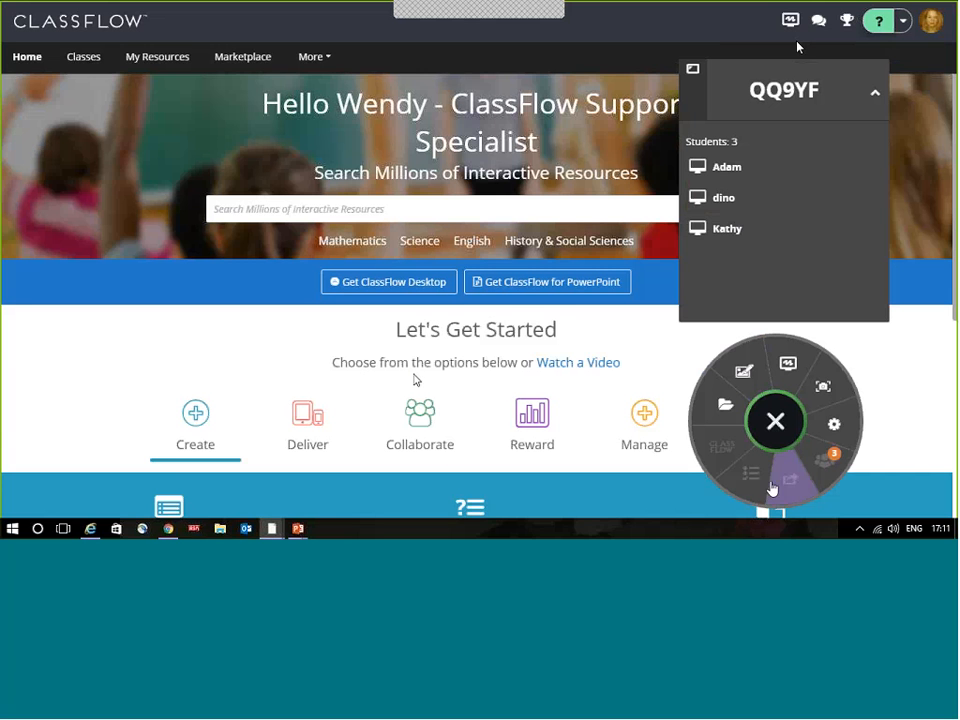
pyautogui.click(833, 425)
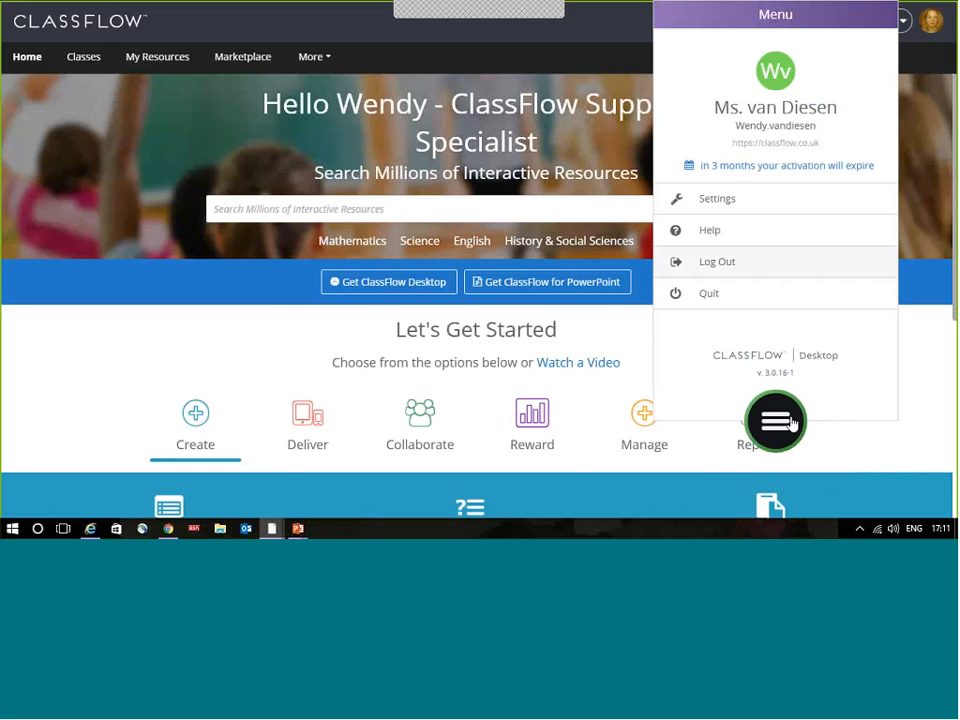
pyautogui.click(716, 261)
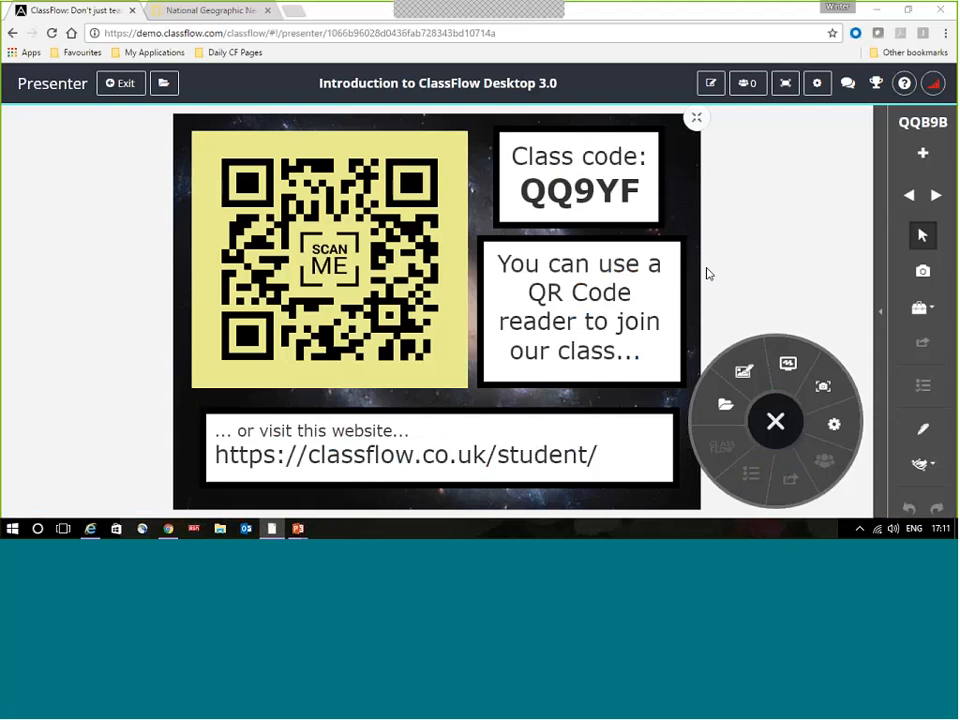
# Log back in to the ClassFlow account from the launcher by entering the account password
pyautogui.click(833, 425)
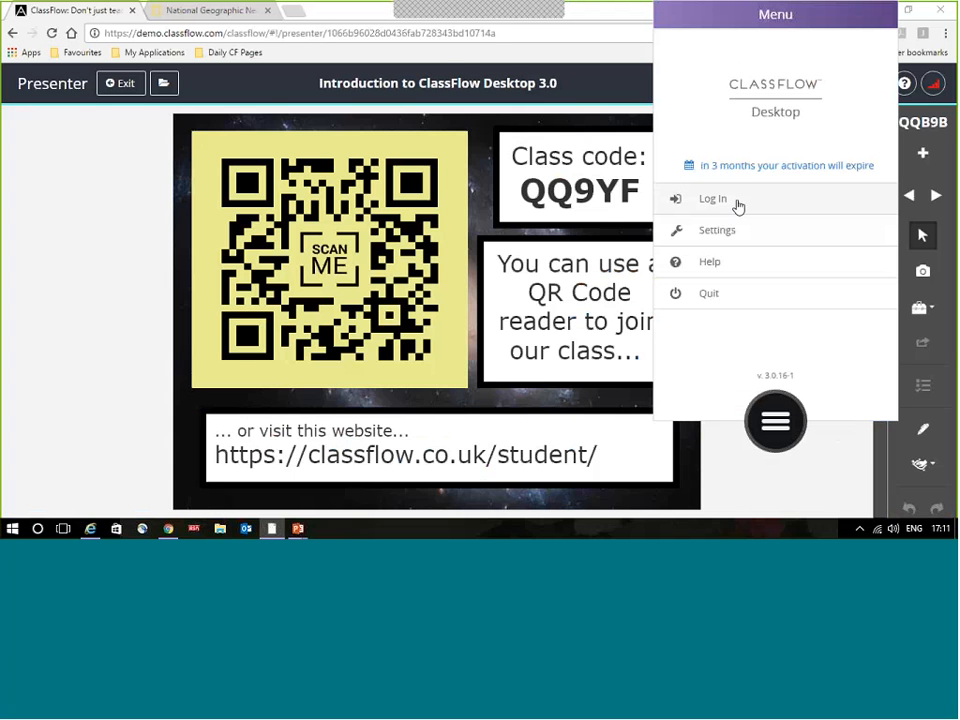
pyautogui.click(737, 206)
pyautogui.click(748, 158)
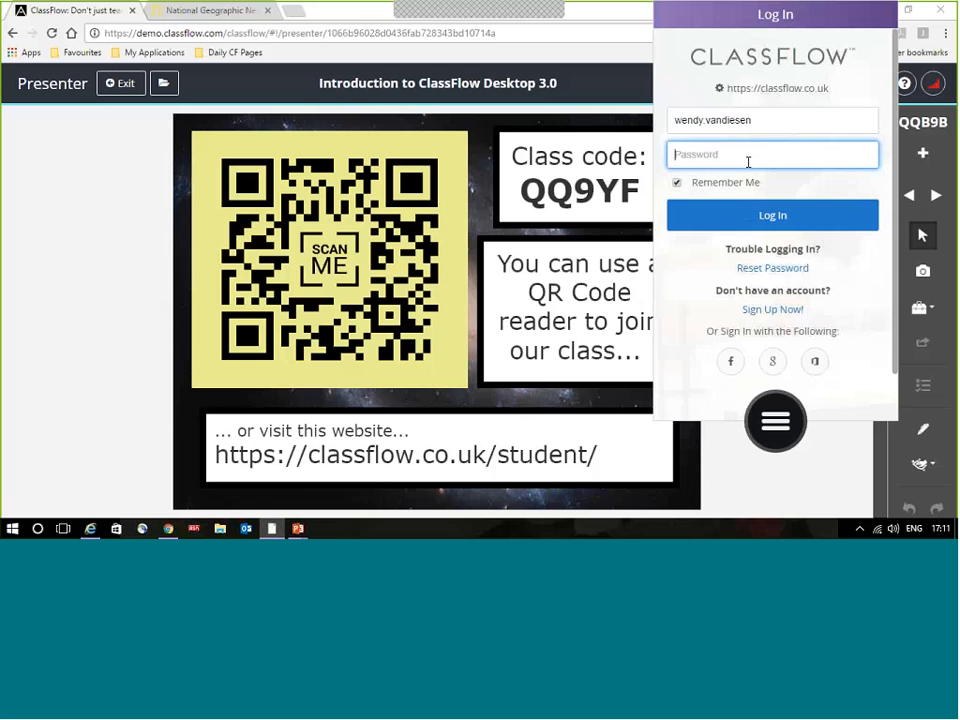
pyautogui.write('**********')
pyautogui.click(748, 213)
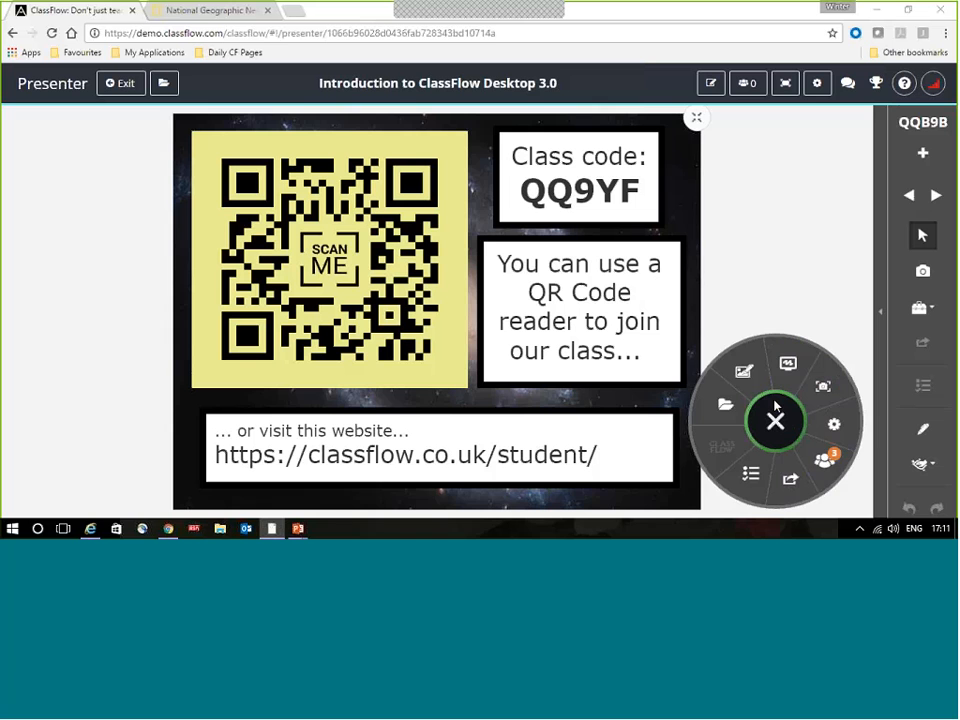
# Open the recent resource new-lesson in Lesson Builder and move the launcher slightly higher while it loads
pyautogui.click(725, 404)
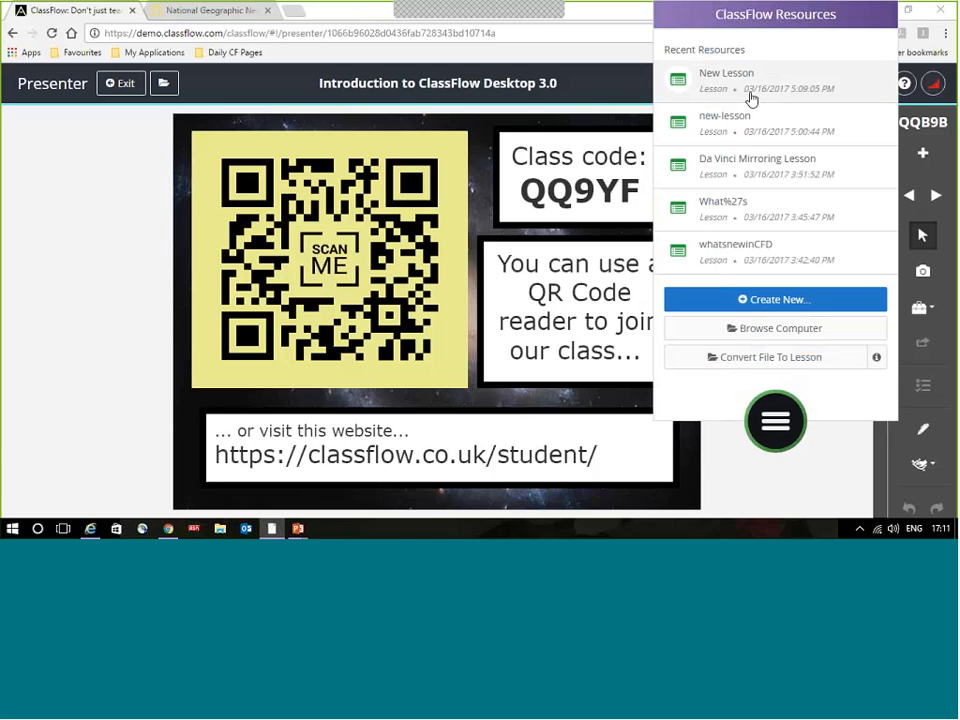
pyautogui.click(744, 123)
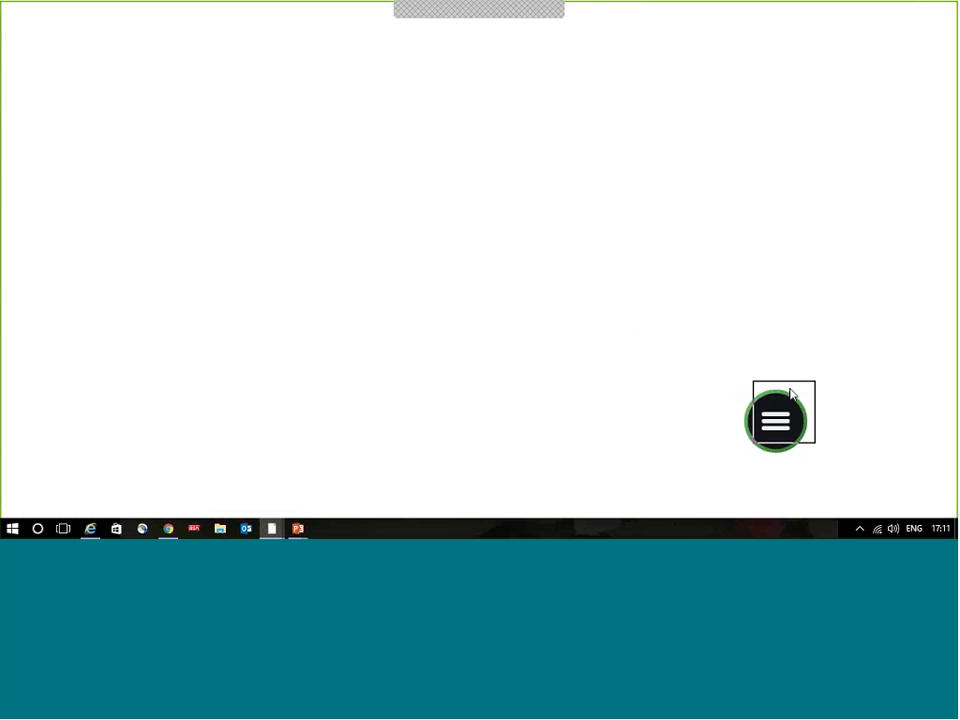
pyautogui.moveTo(790, 393); pyautogui.dragTo(797, 358)
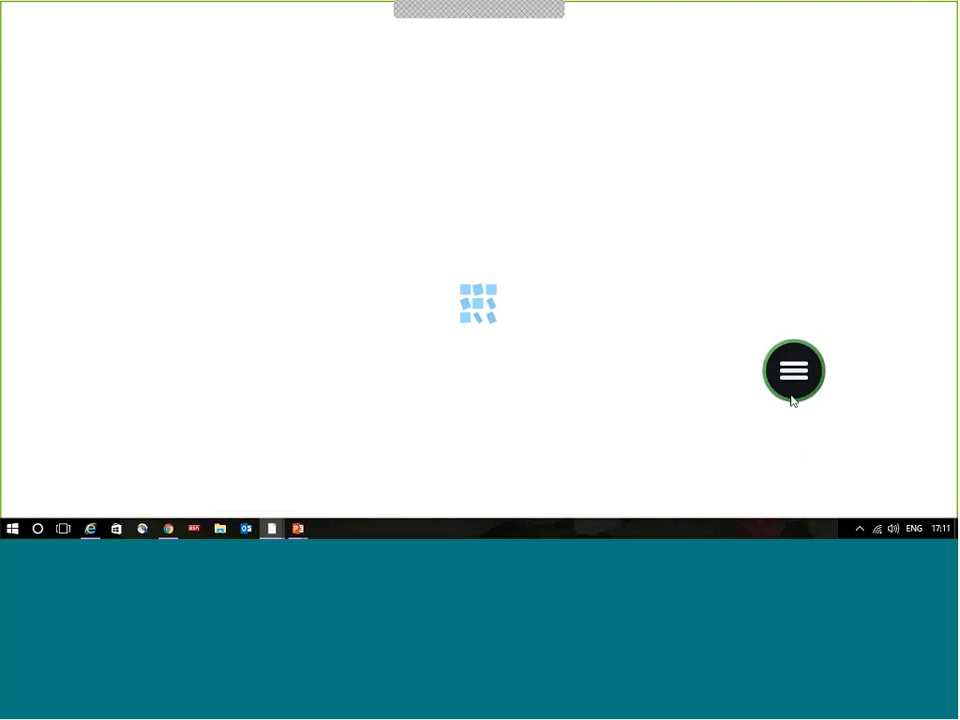
pyautogui.click(792, 396)
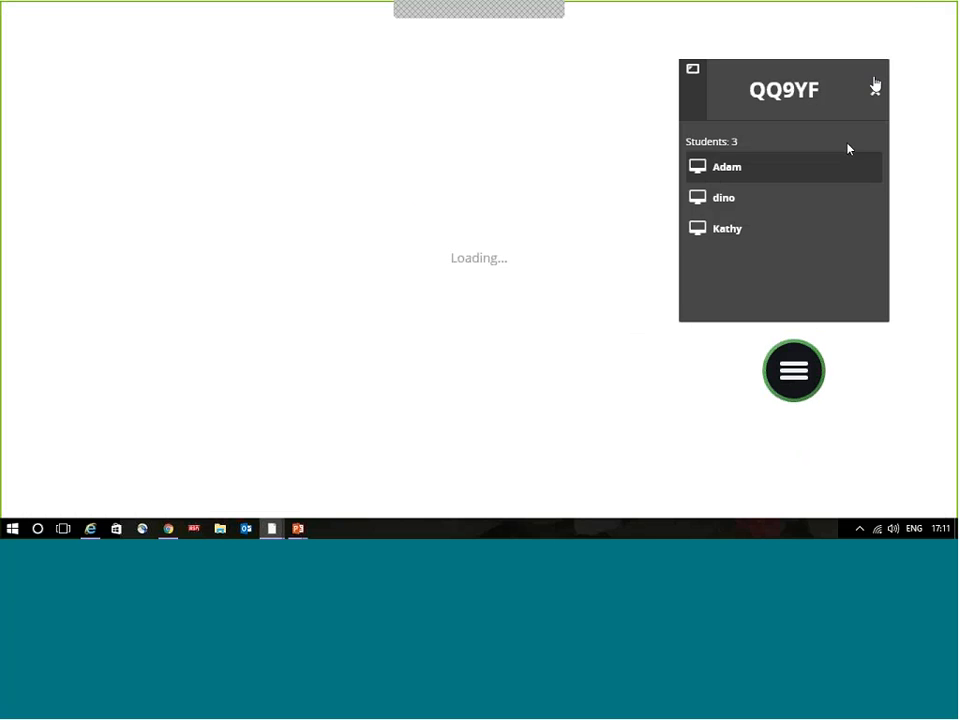
# Send the class a Creative poll from card 2 and move the launcher clear of the poll controls
pyautogui.click(798, 396)
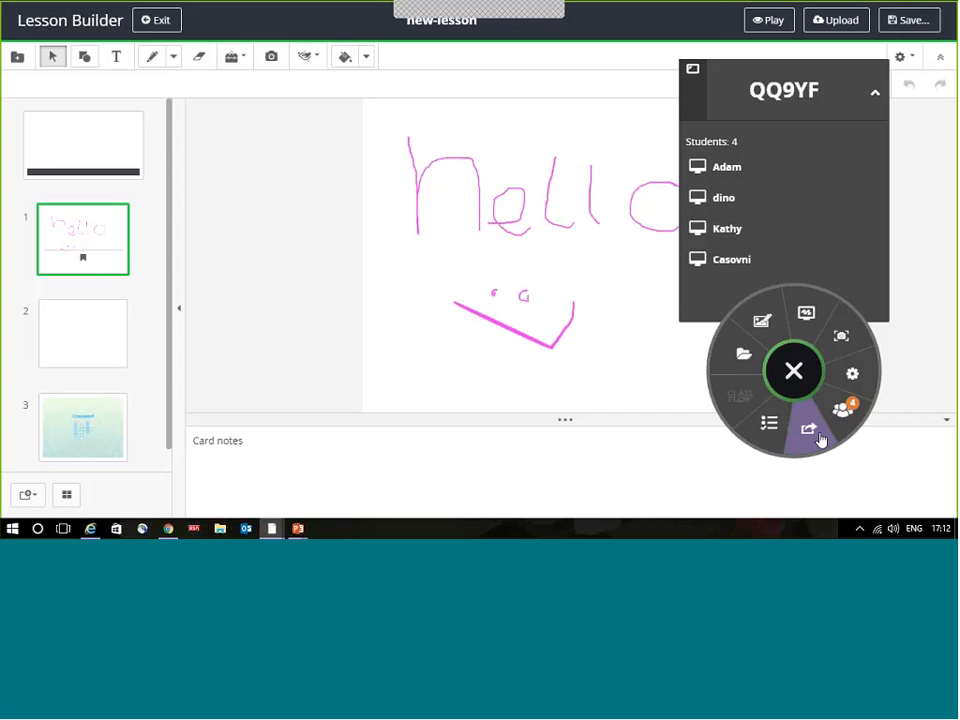
pyautogui.click(78, 365)
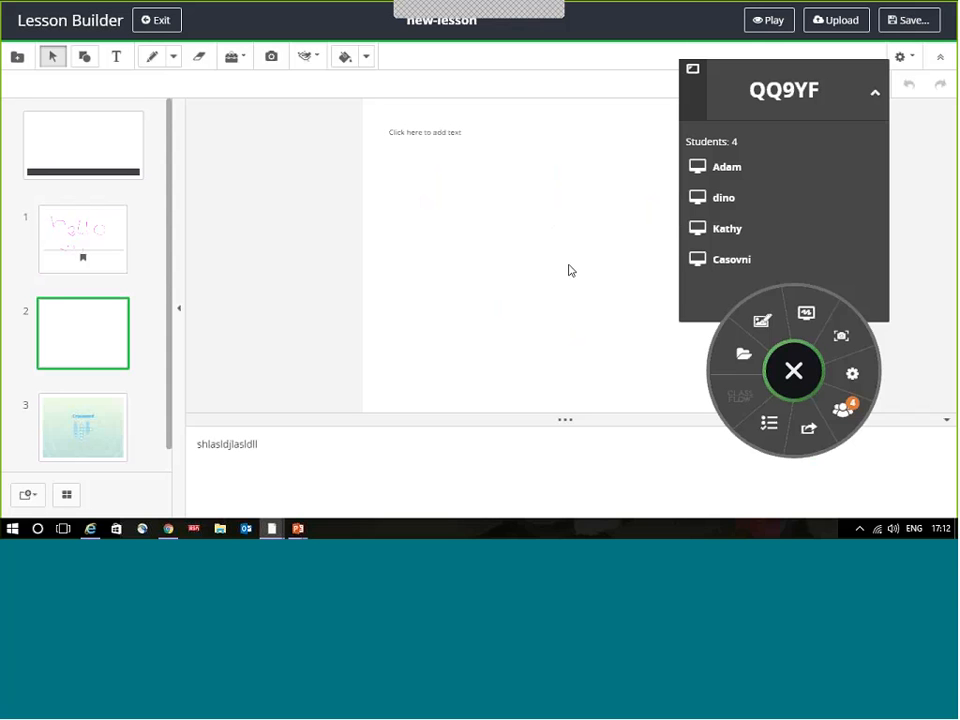
pyautogui.click(764, 423)
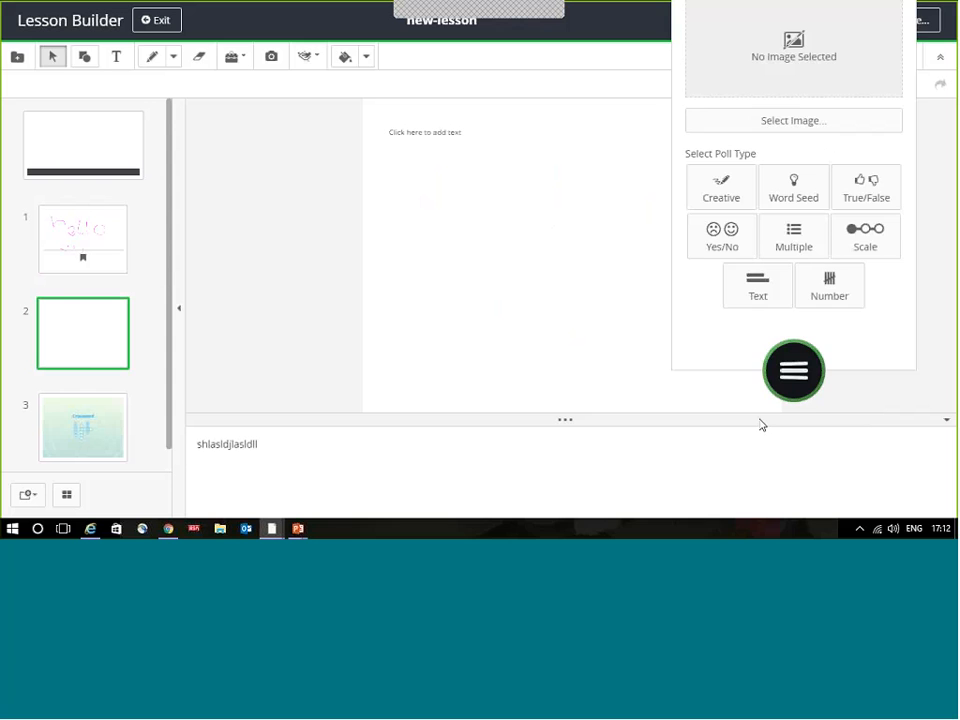
pyautogui.click(720, 190)
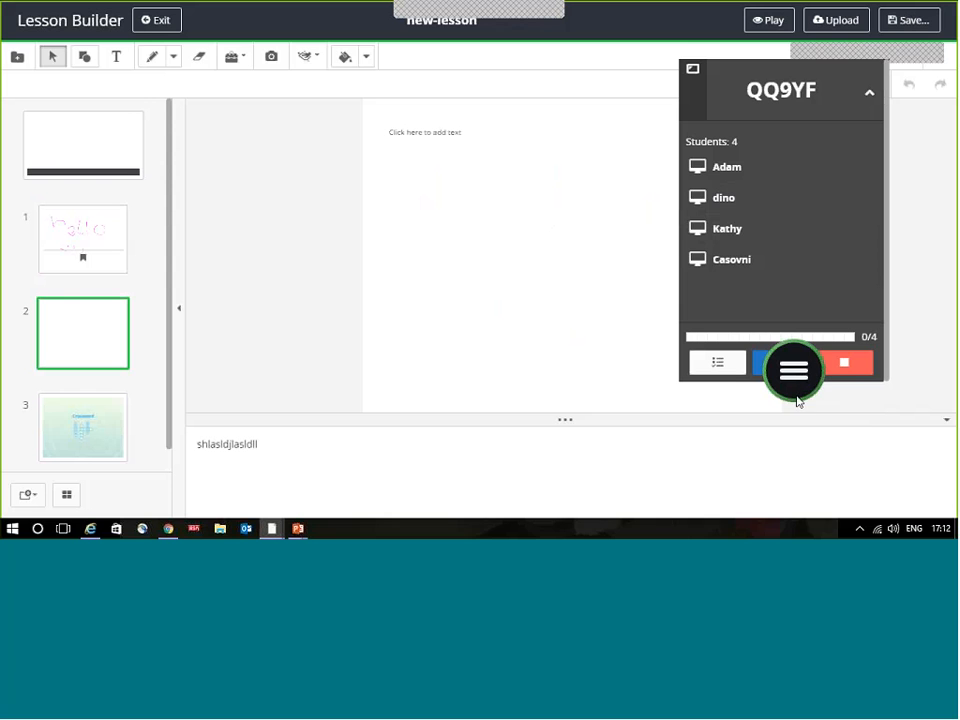
pyautogui.moveTo(807, 380); pyautogui.dragTo(911, 513)
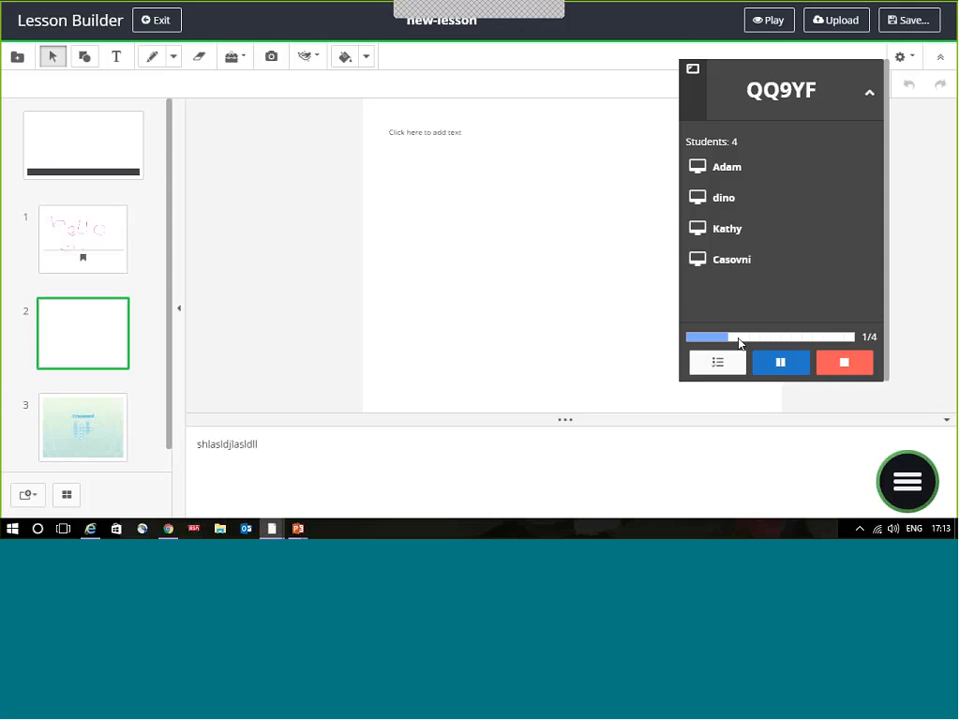
# View the student responses to the Creative poll in the Results Viewer, and resume and stop the poll
pyautogui.click(716, 364)
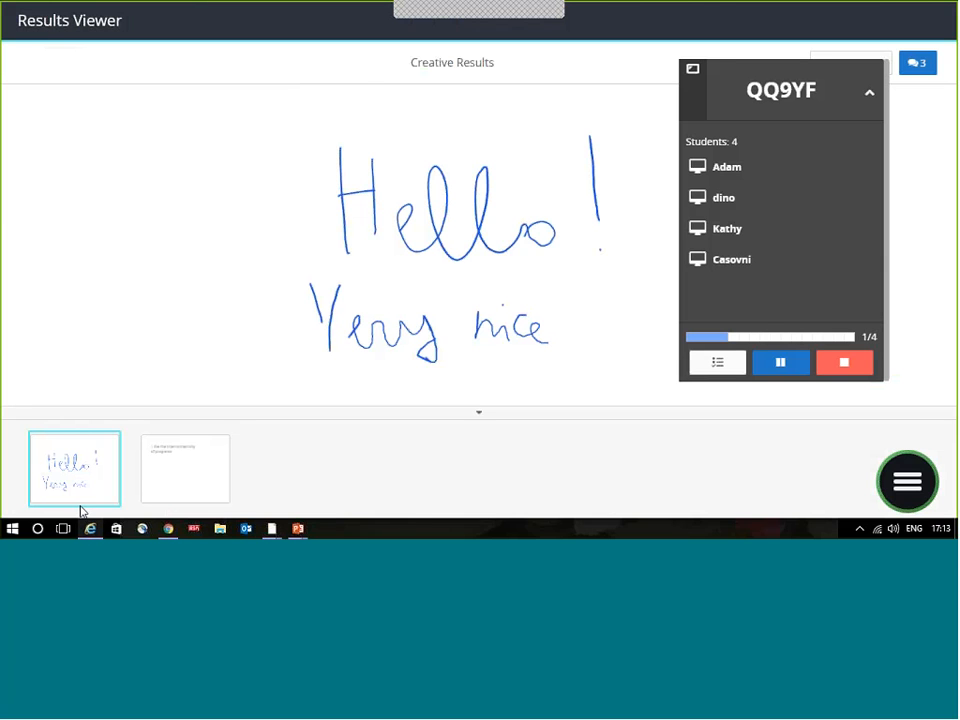
pyautogui.click(195, 488)
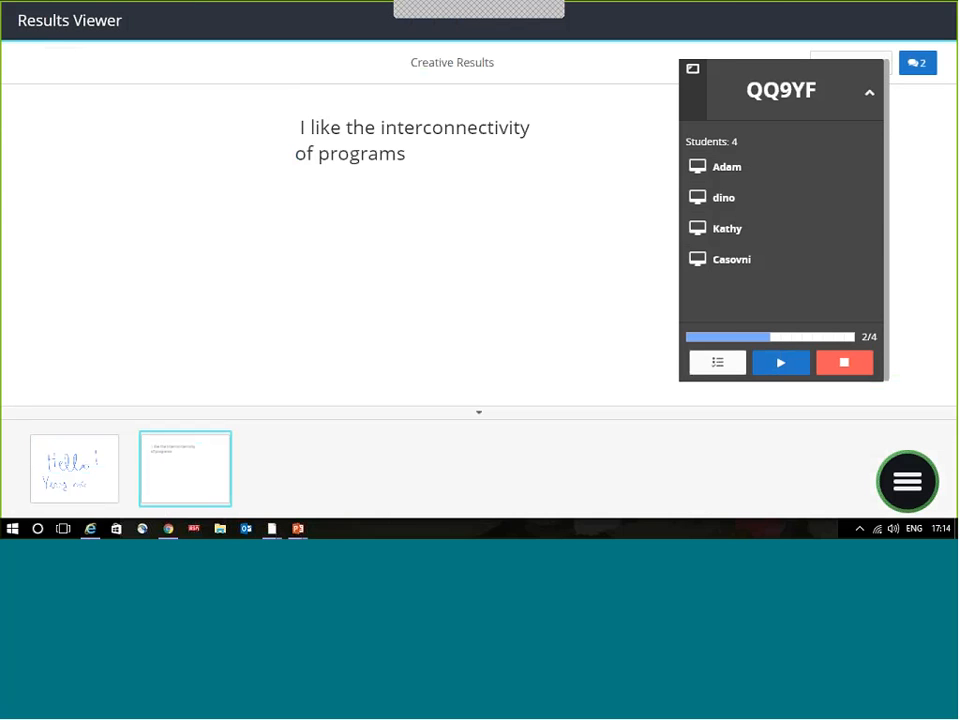
pyautogui.click(781, 363)
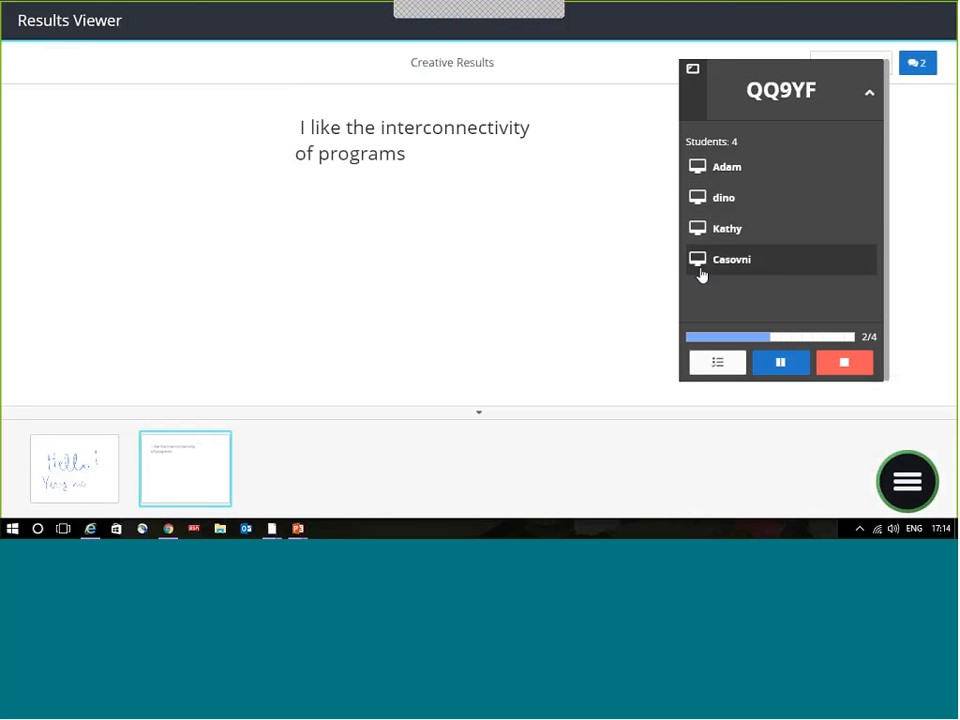
pyautogui.click(844, 362)
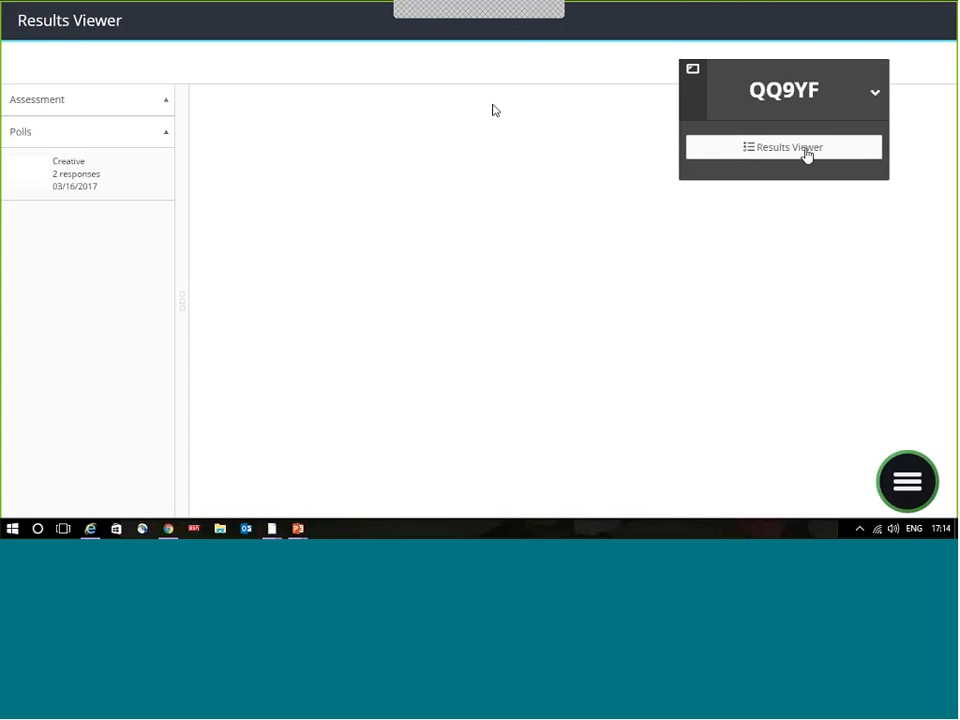
# Reopen the Results Viewer from the class code box to check the finished Creative poll, and close it
pyautogui.click(788, 155)
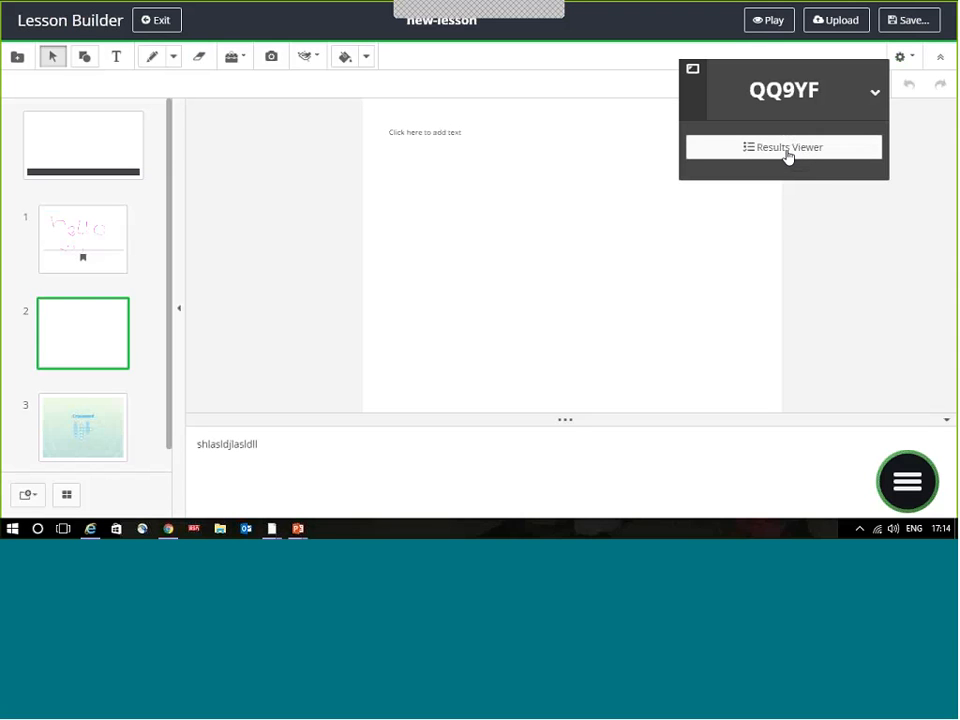
pyautogui.click(788, 155)
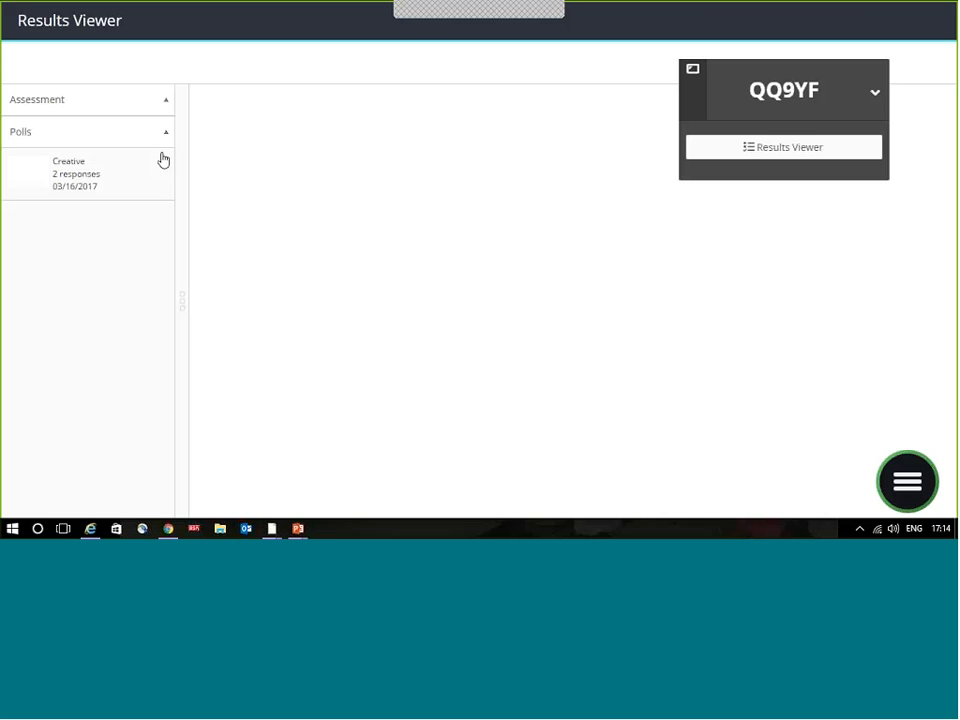
pyautogui.click(41, 184)
pyautogui.click(763, 154)
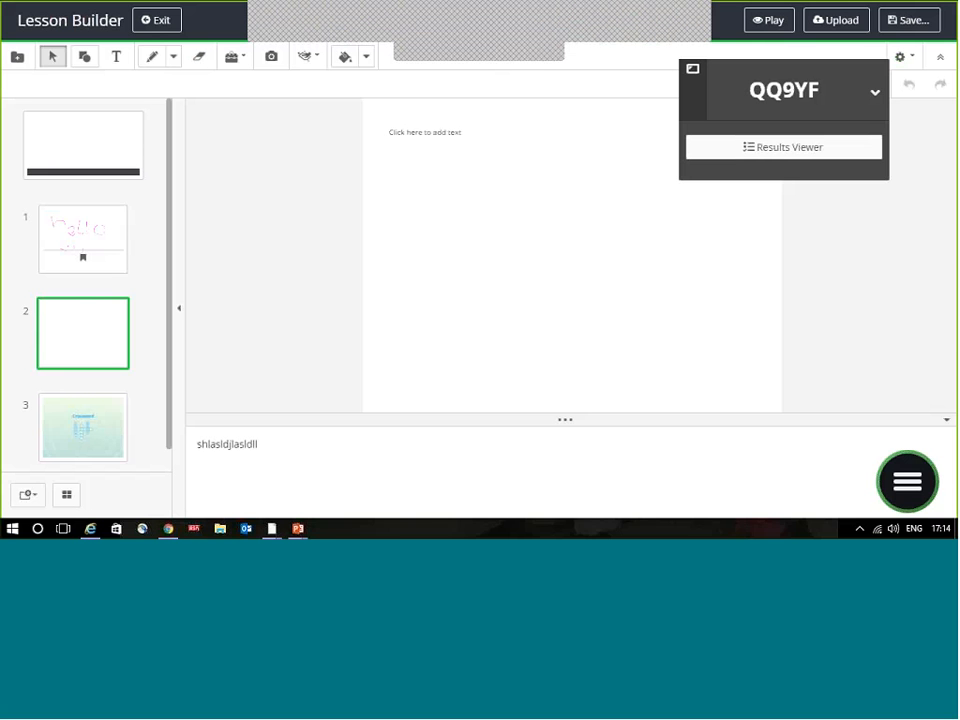
# Open the launcher wheel, move it fully into view and show the Crossword activity on card 3
pyautogui.click(906, 483)
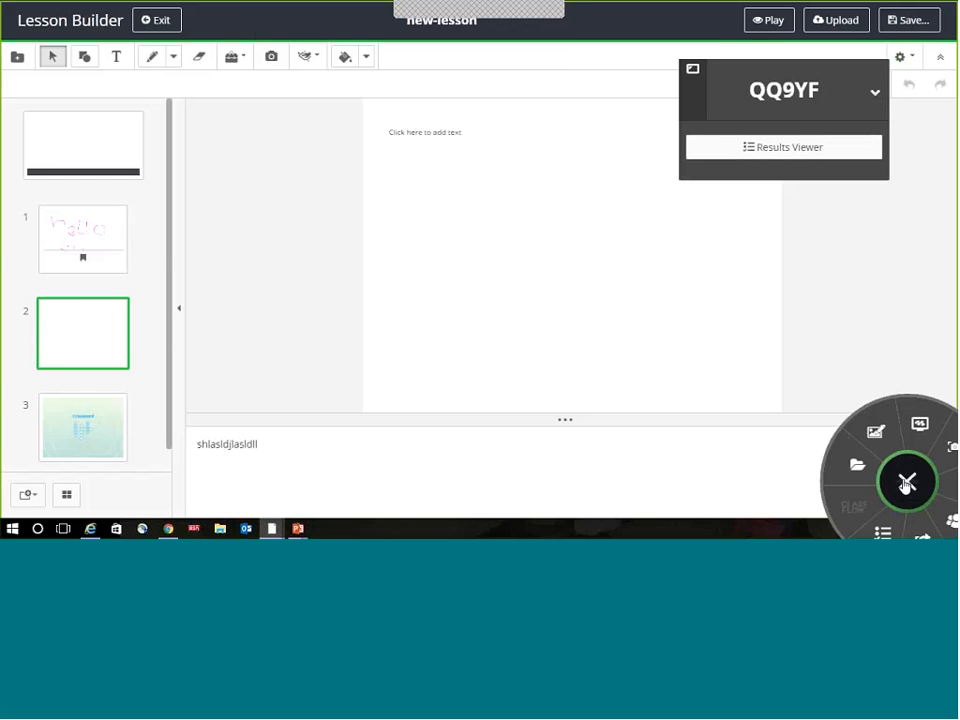
pyautogui.moveTo(900, 478); pyautogui.dragTo(782, 344)
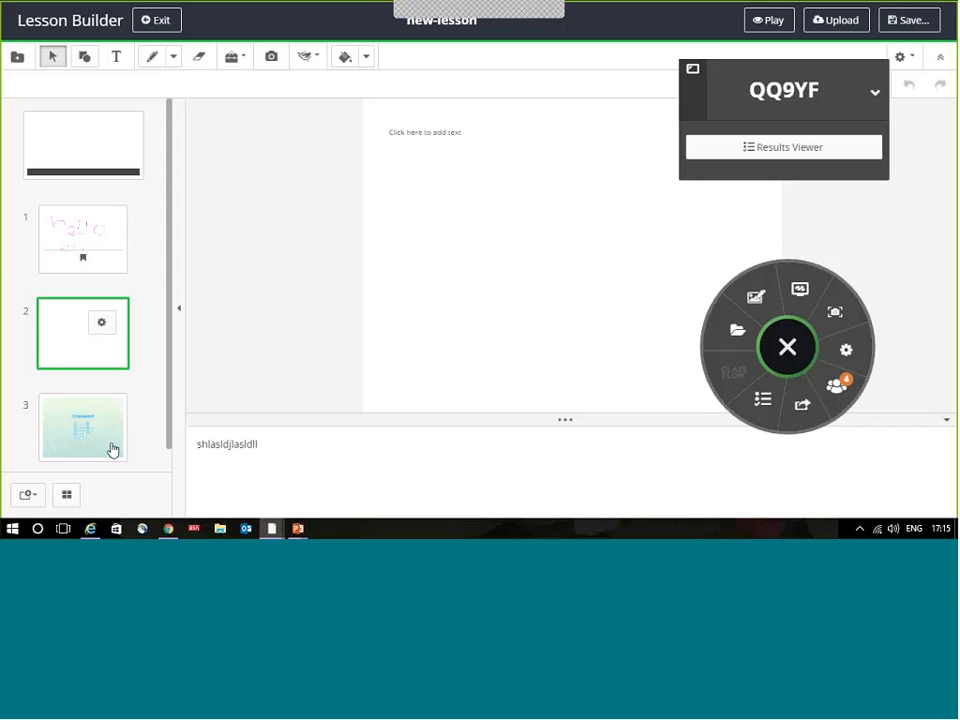
pyautogui.click(68, 436)
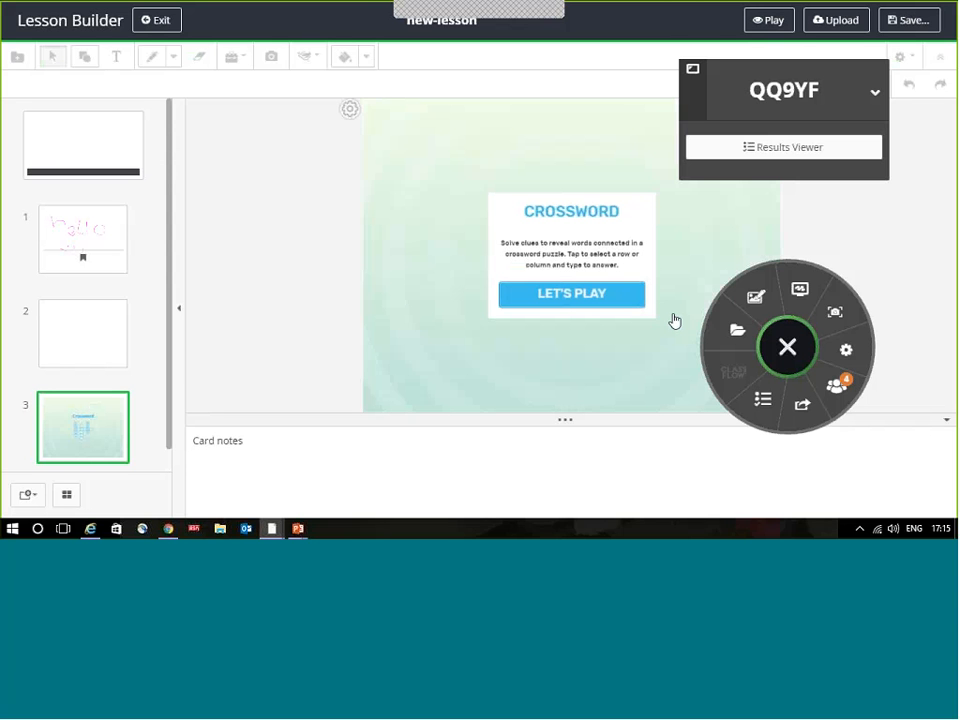
# Show the Student Cards column beside the teacher cards and select teacher card 2
pyautogui.click(66, 496)
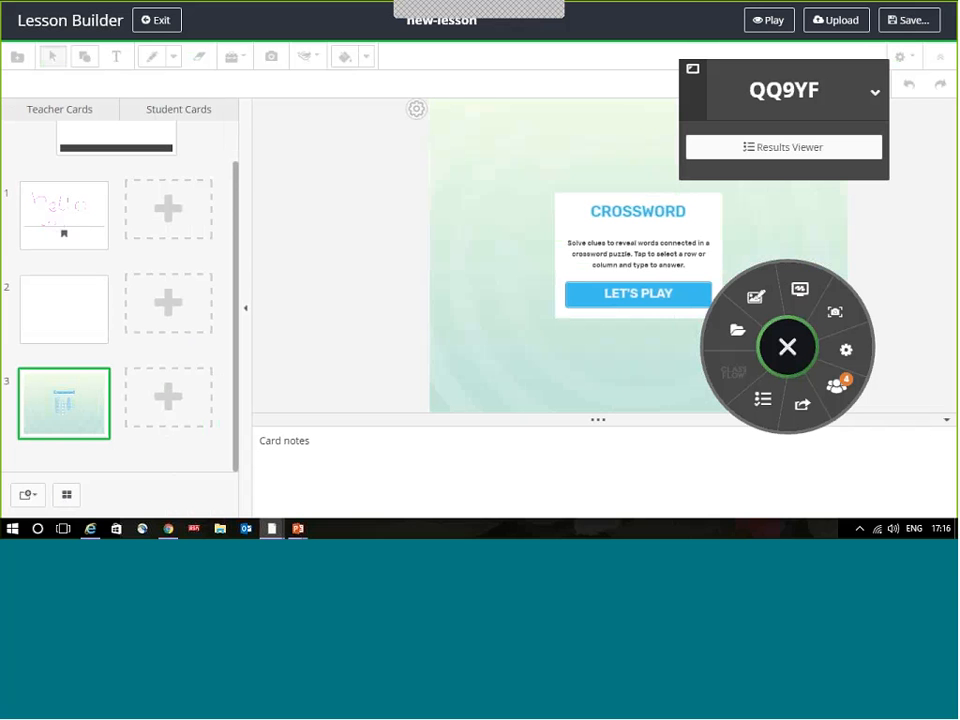
pyautogui.click(60, 328)
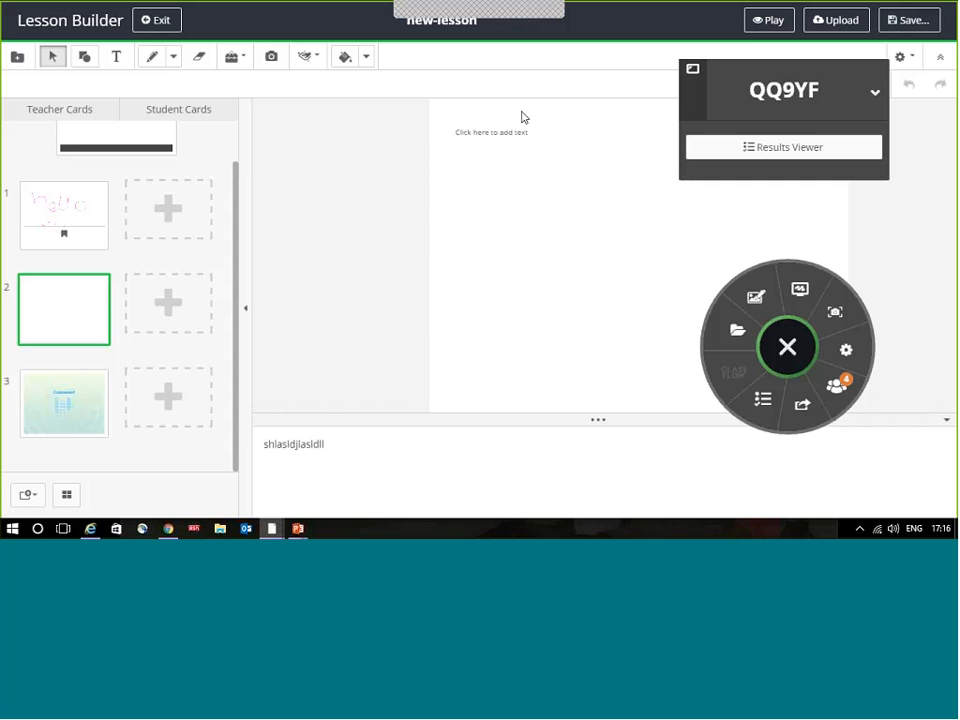
# Bring the launcher's full list of classes into view and start exiting new-lesson
pyautogui.click(841, 396)
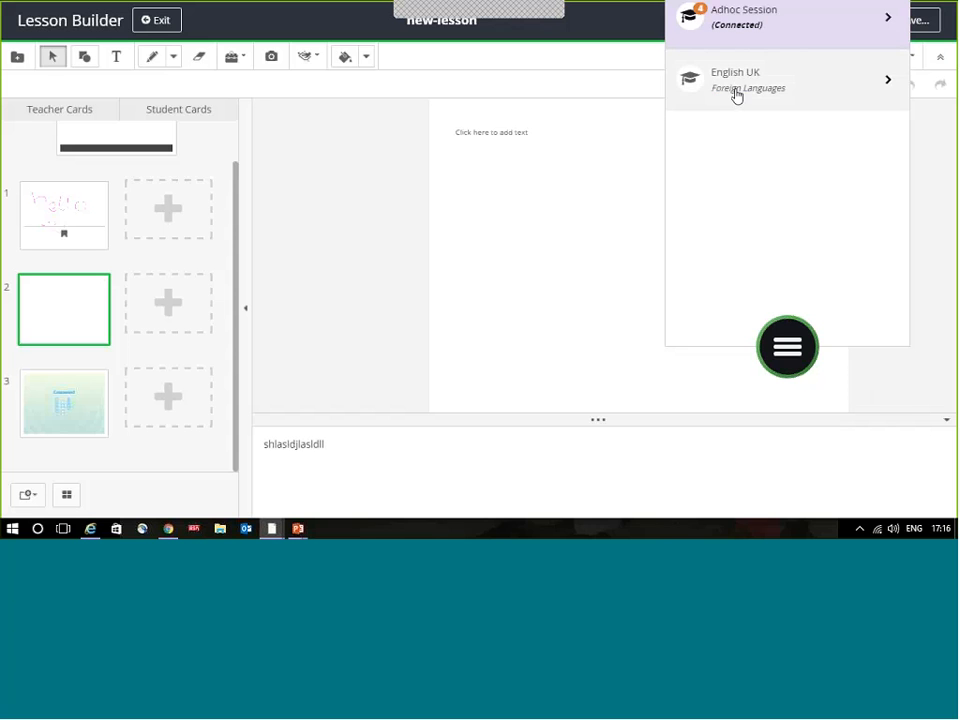
pyautogui.moveTo(797, 350); pyautogui.dragTo(795, 420)
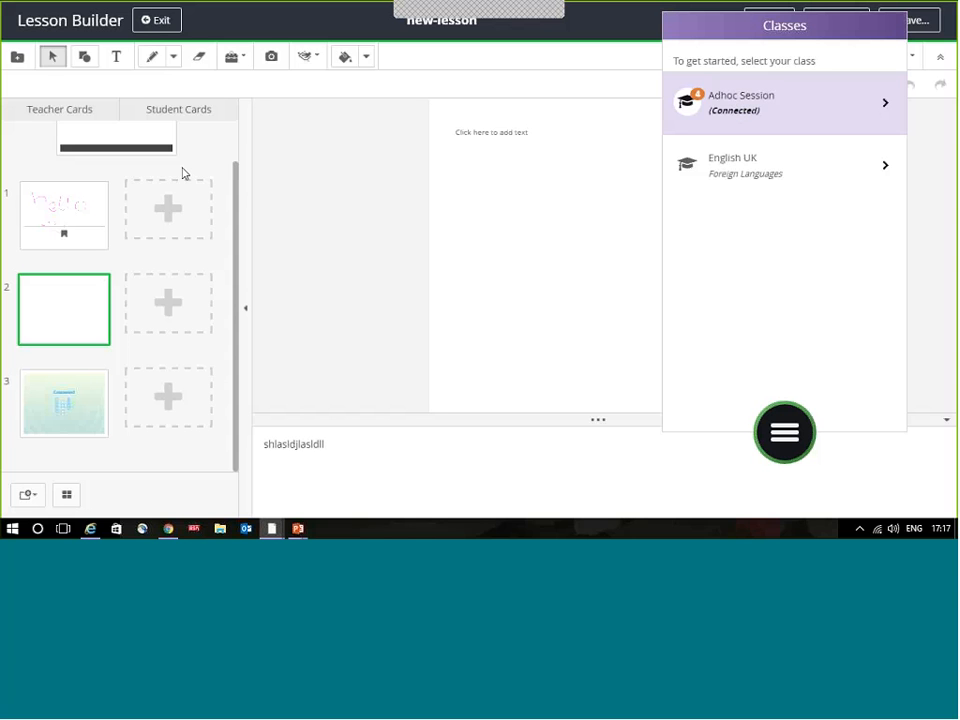
pyautogui.click(160, 21)
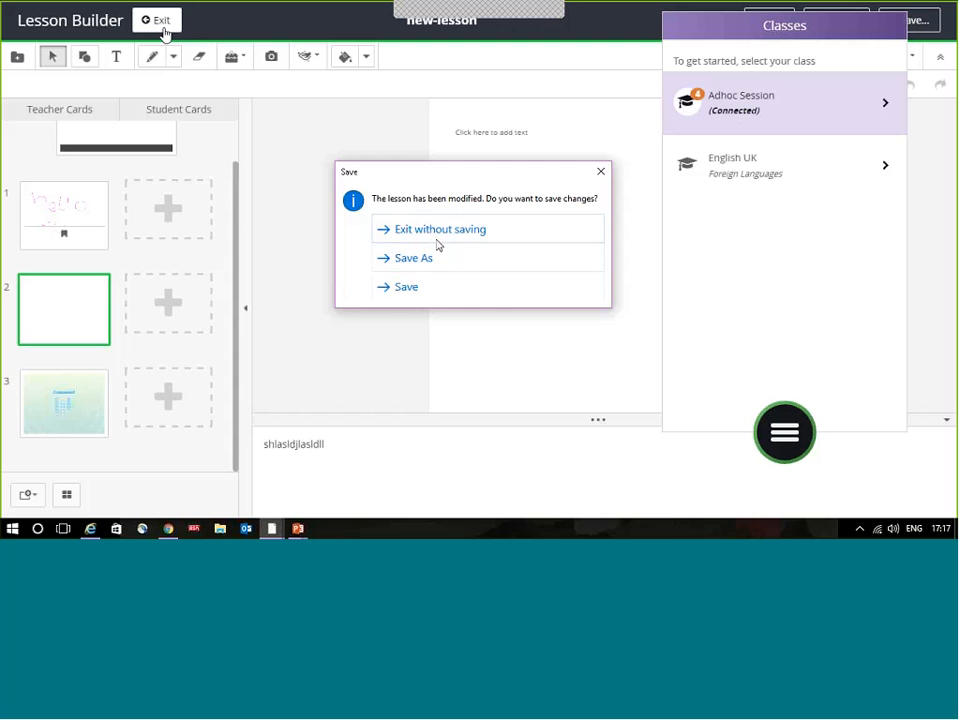